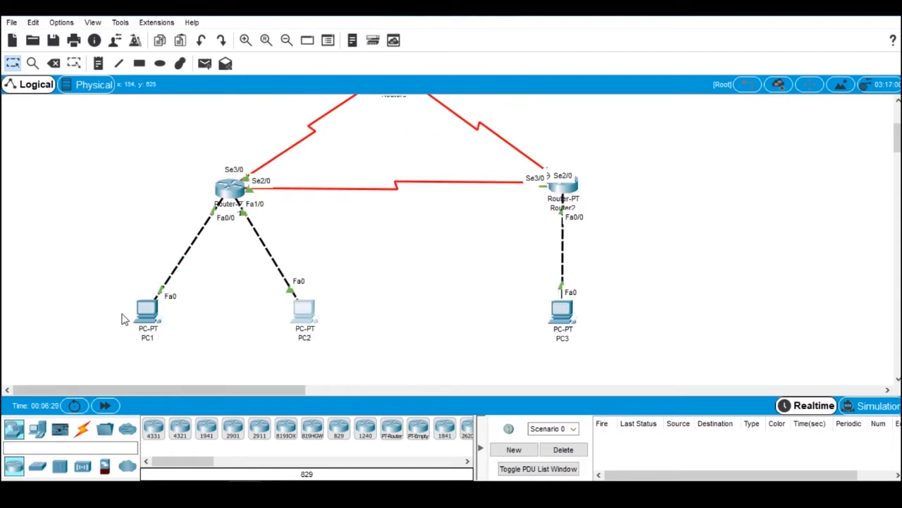
Step: Look over the triangular router topology with its servers and PCs, and view the available end devices and connection cable types
scroll(186, 267, up, 5)
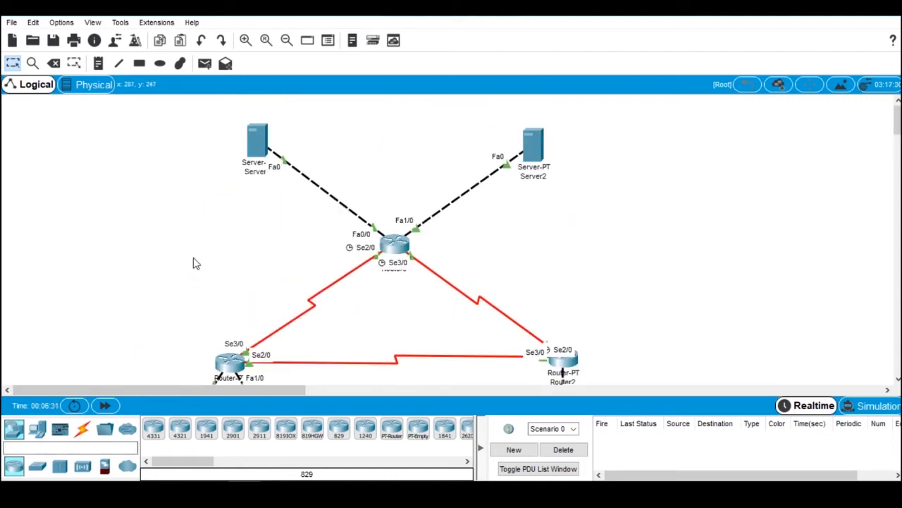
scroll(162, 310, down, 3)
click(37, 429)
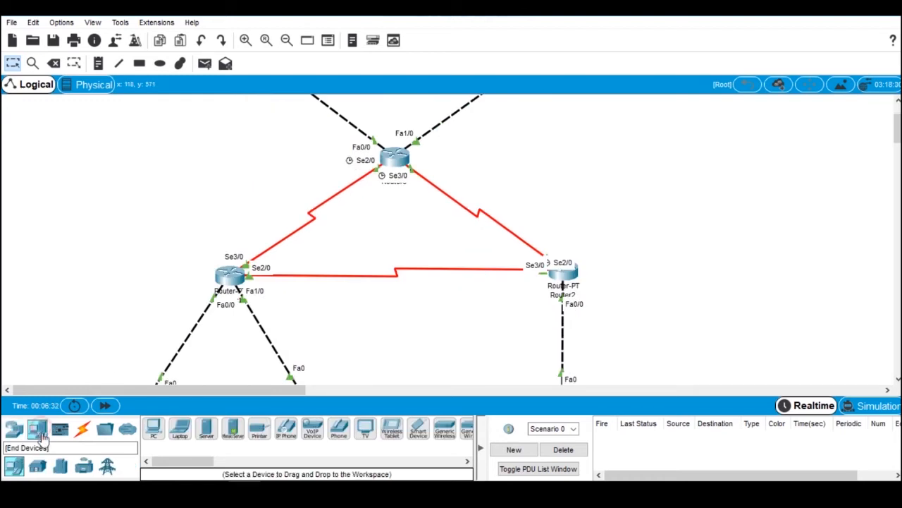
click(82, 429)
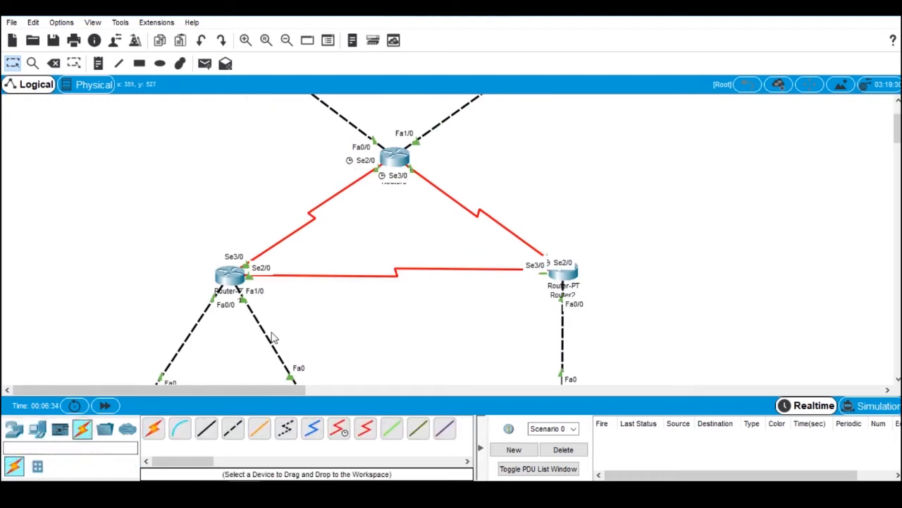
scroll(313, 326, down, 1)
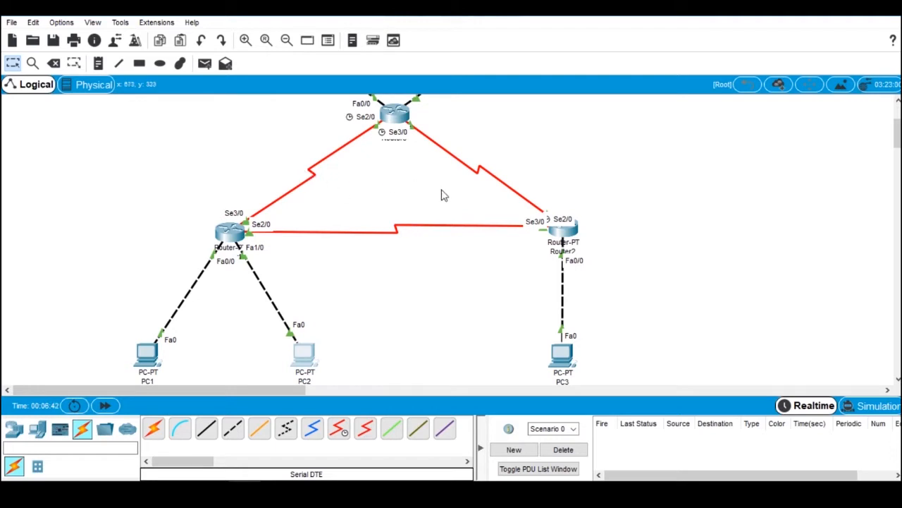
scroll(409, 282, up, 2)
scroll(273, 320, down, 4)
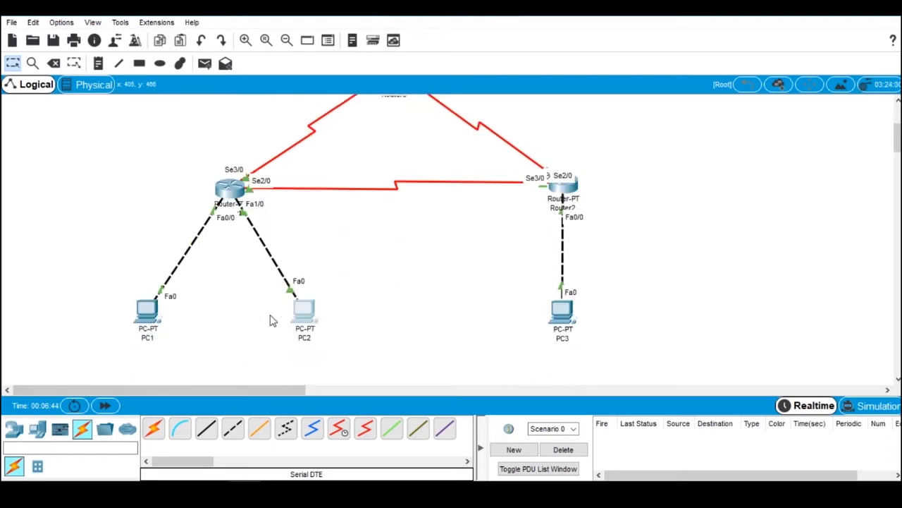
Step: Review PC1's static IP configuration, including its IPv4 address, subnet mask and default gateway, and close its window
click(146, 315)
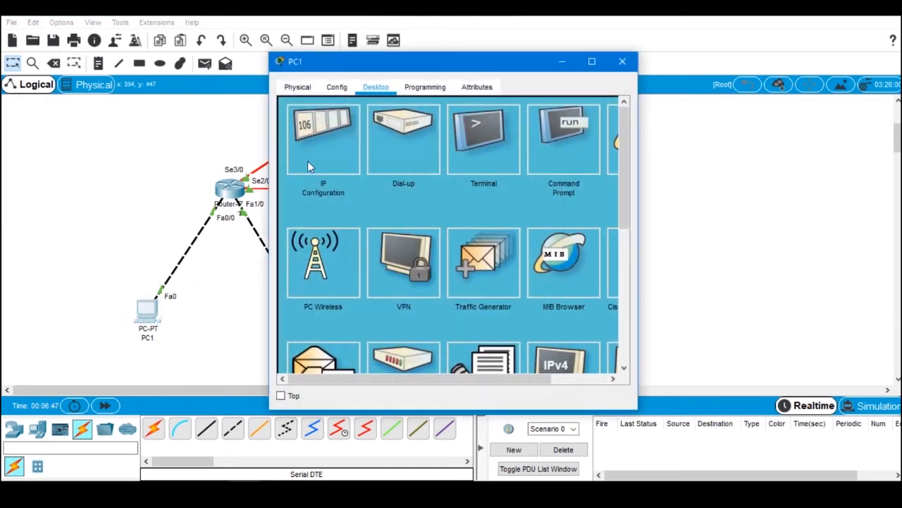
click(343, 151)
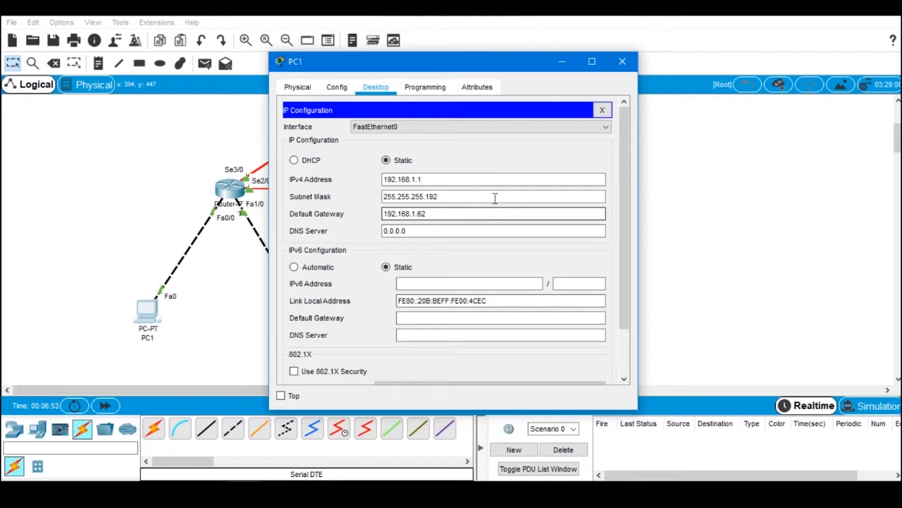
click(623, 62)
Step: Check the IPv4 address, subnet mask and default gateway set on PC2, and close its window
click(313, 314)
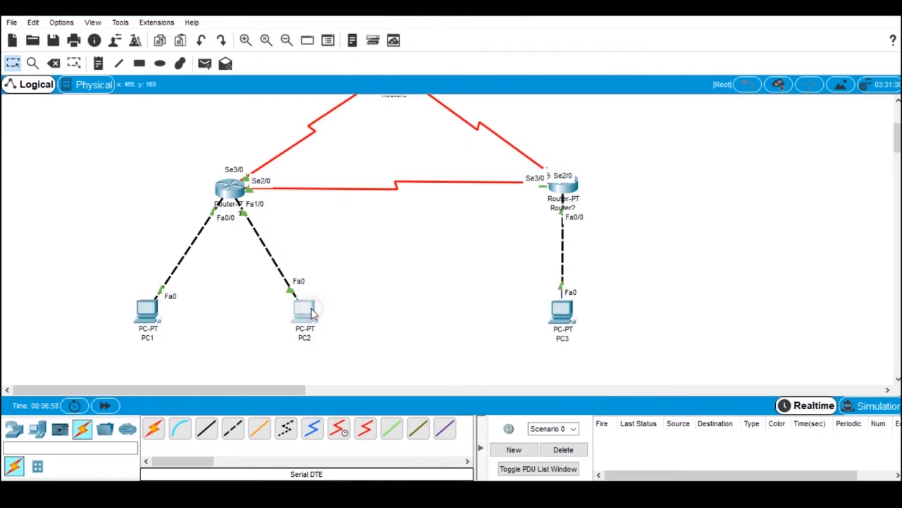
click(323, 148)
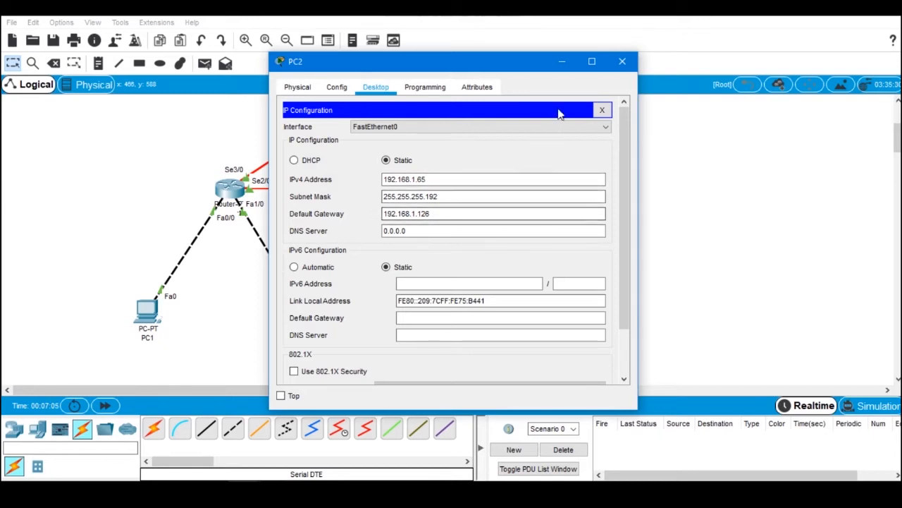
click(623, 62)
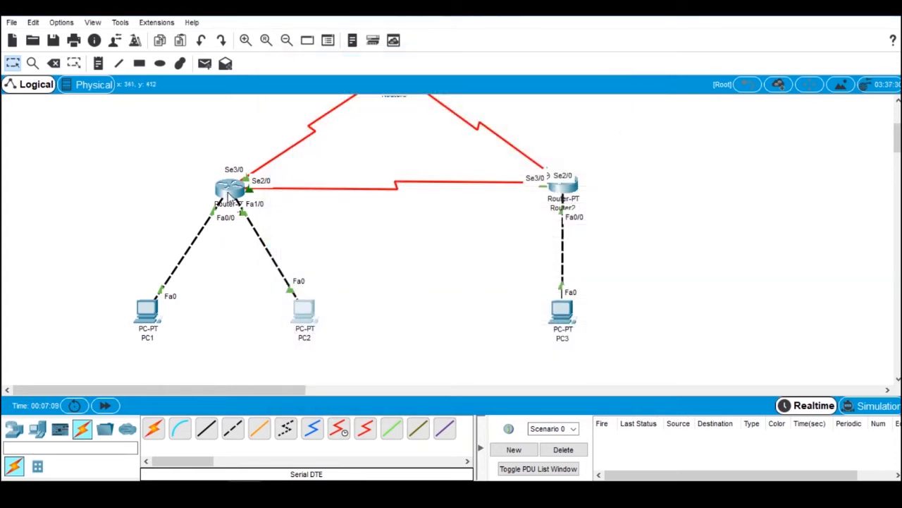
Step: Inspect PC3's IP configuration for its address, subnet mask and default gateway, and close its window
click(571, 311)
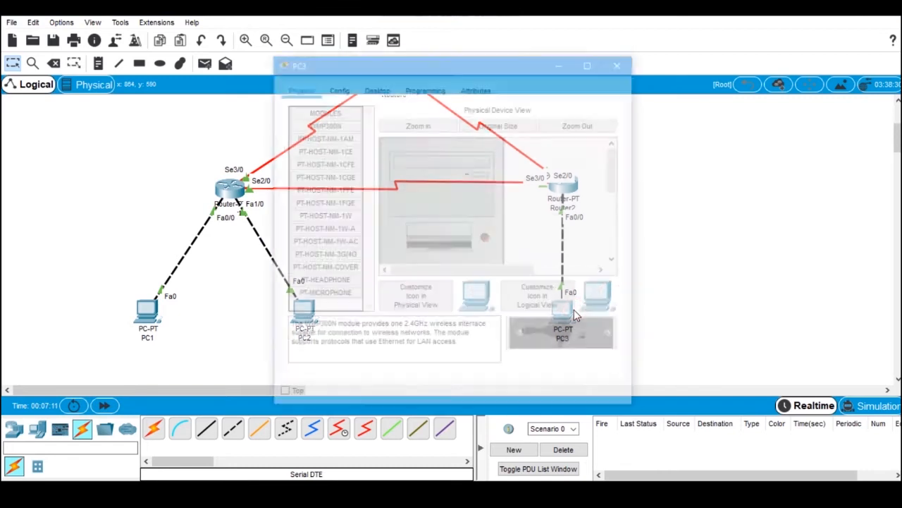
click(376, 88)
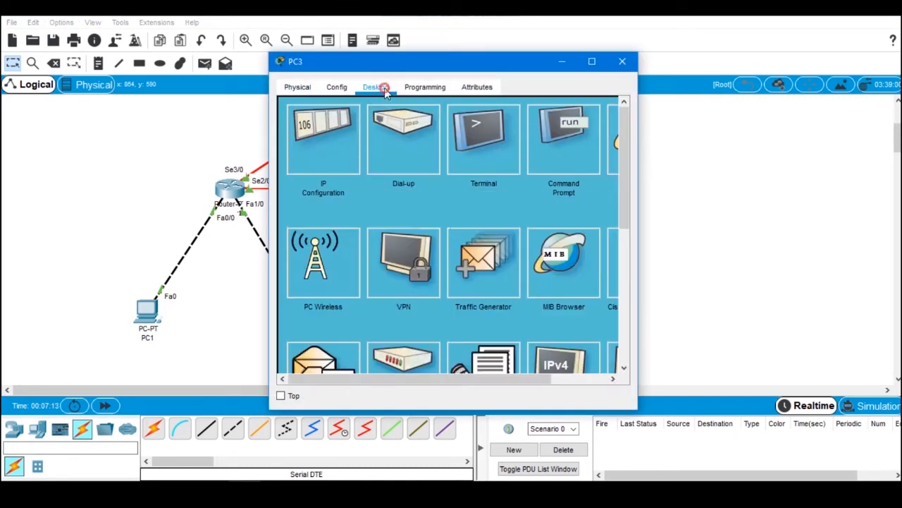
click(317, 130)
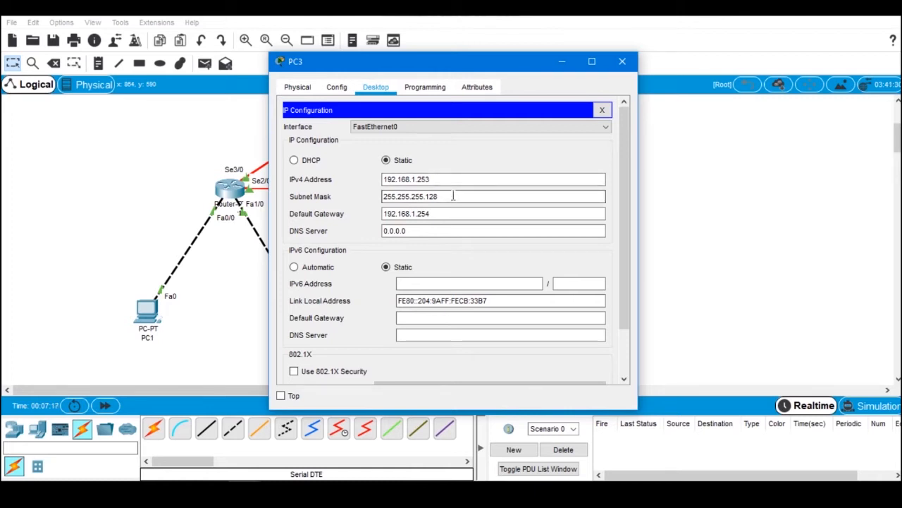
click(488, 213)
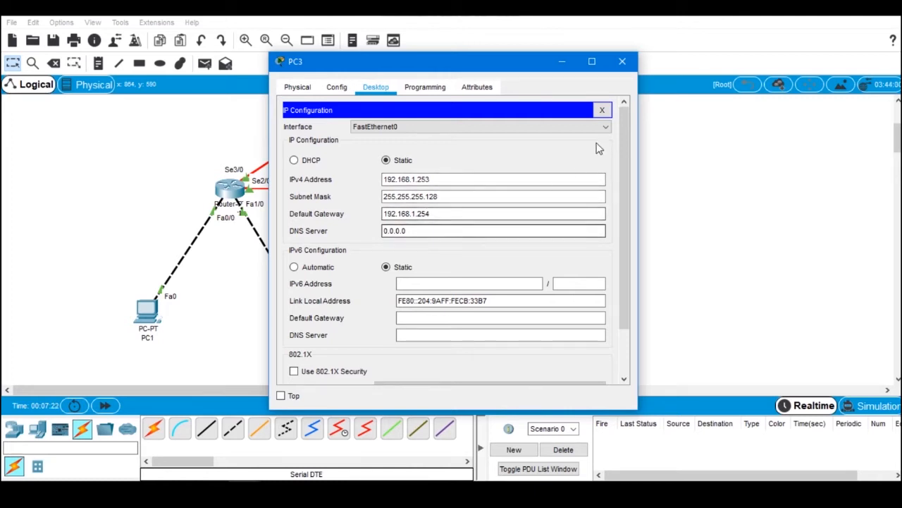
click(623, 62)
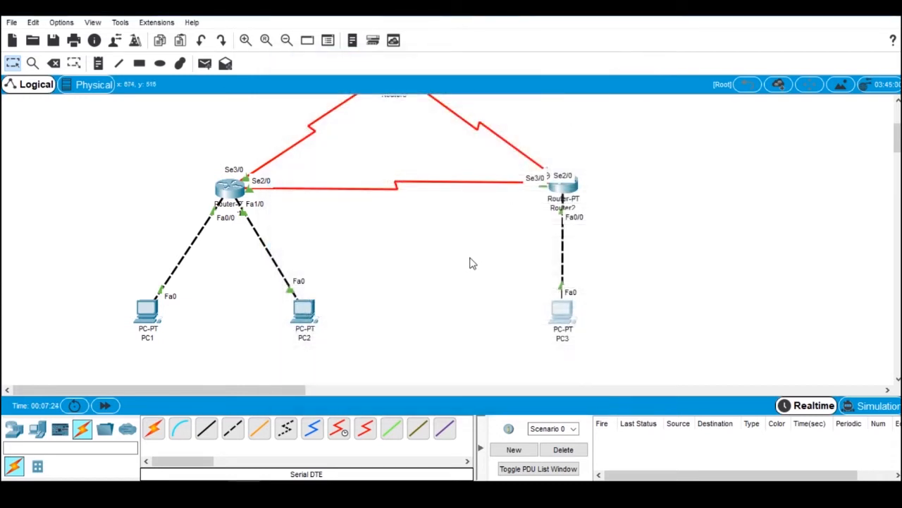
Step: Examine the IPv4 address and subnet mask of Router1's FastEthernet0/0 interface beside the PCs it serves
scroll(468, 262, up, 3)
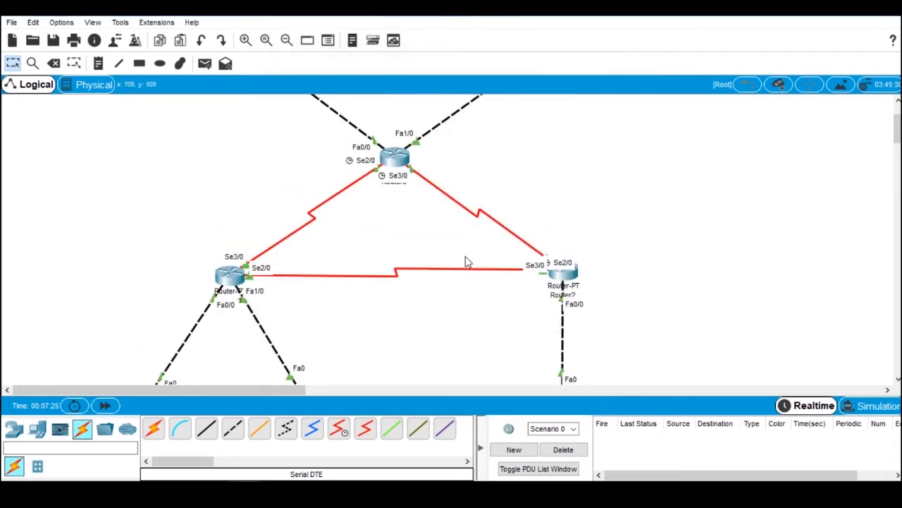
click(235, 277)
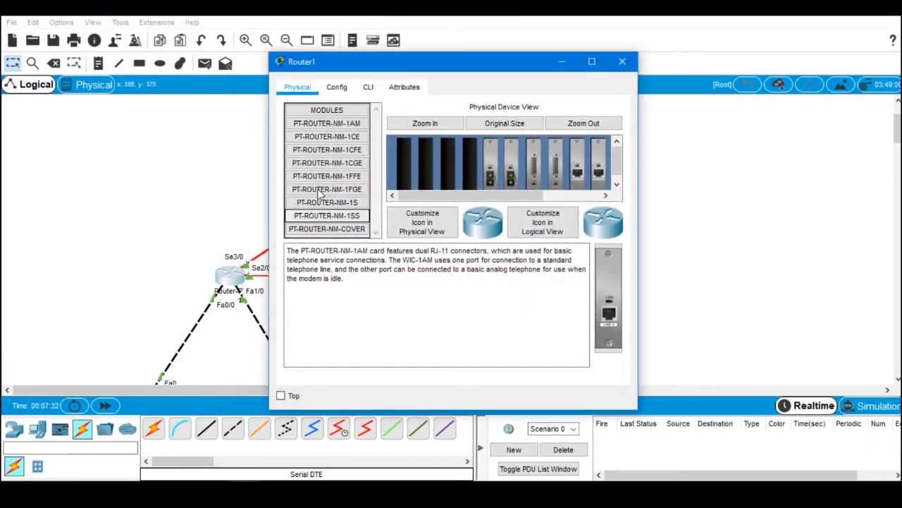
click(336, 89)
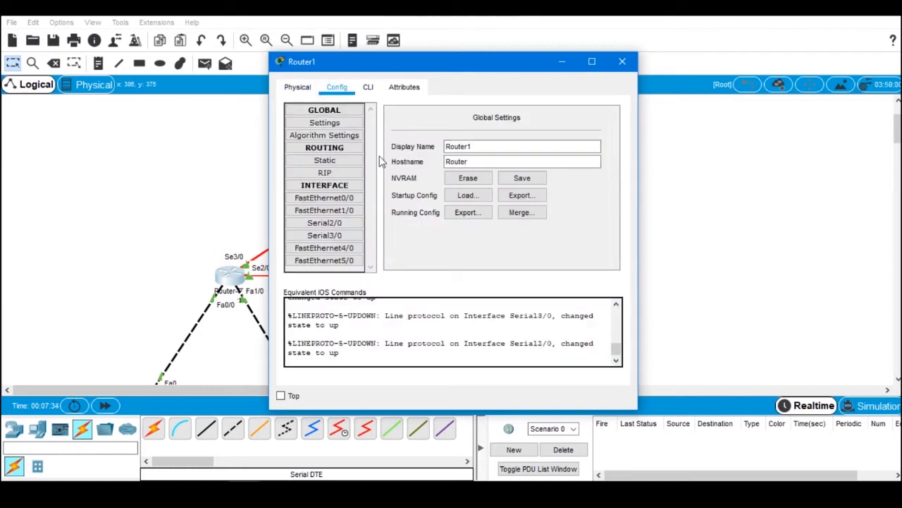
drag(413, 65, 603, 69)
scroll(381, 221, down, 3)
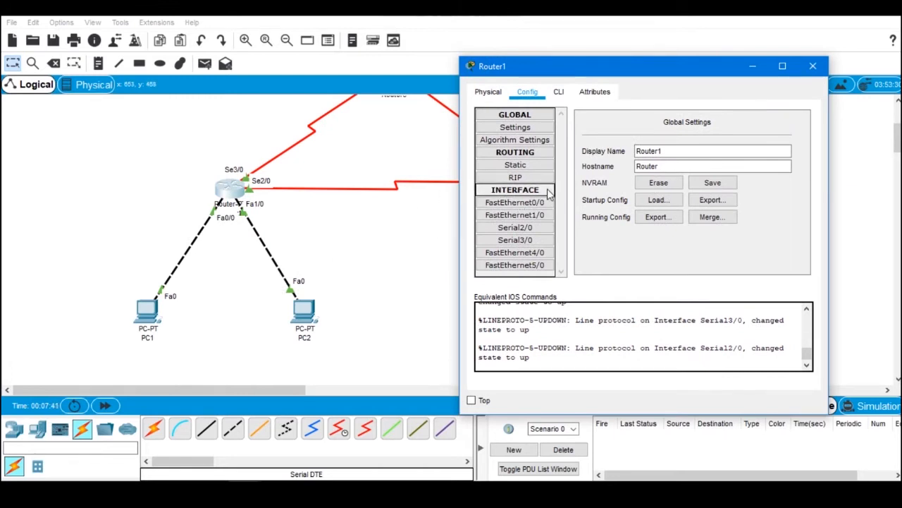
click(532, 203)
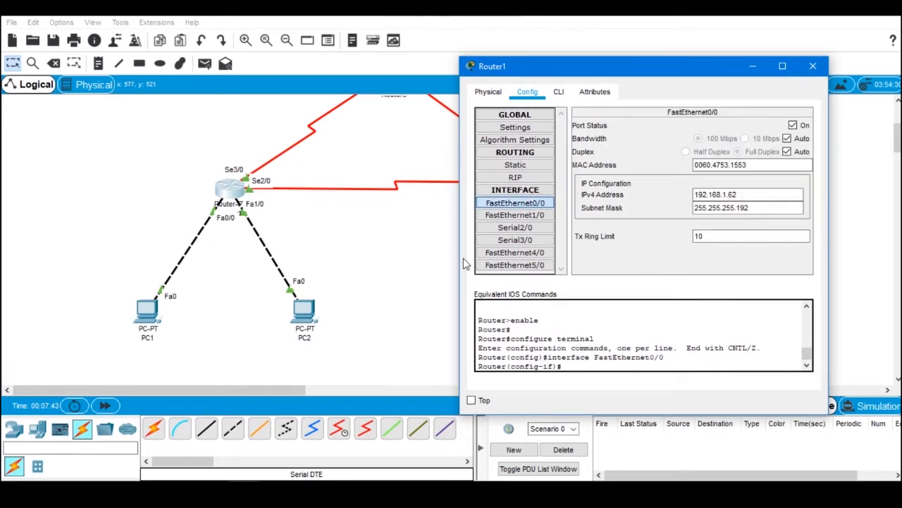
click(703, 195)
click(754, 206)
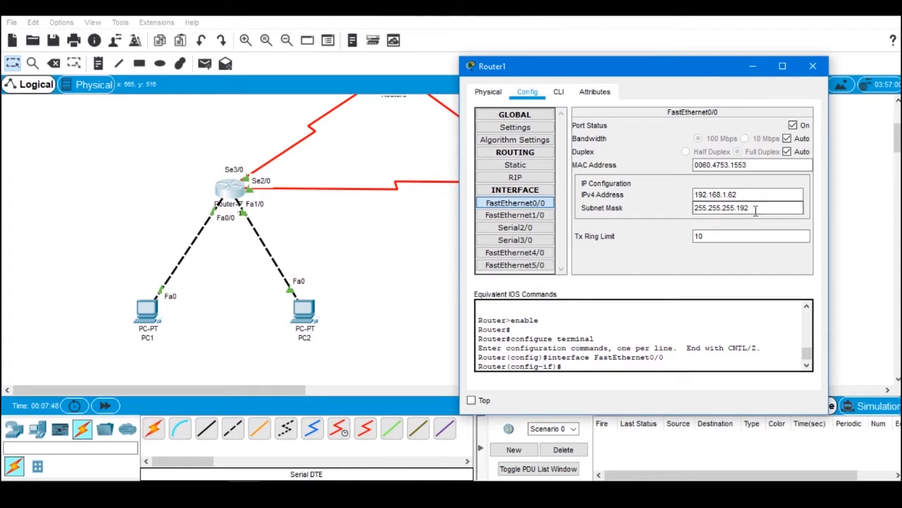
Step: Check the IPv4 address and subnet mask of Router1's FastEthernet1/0 interface
click(540, 216)
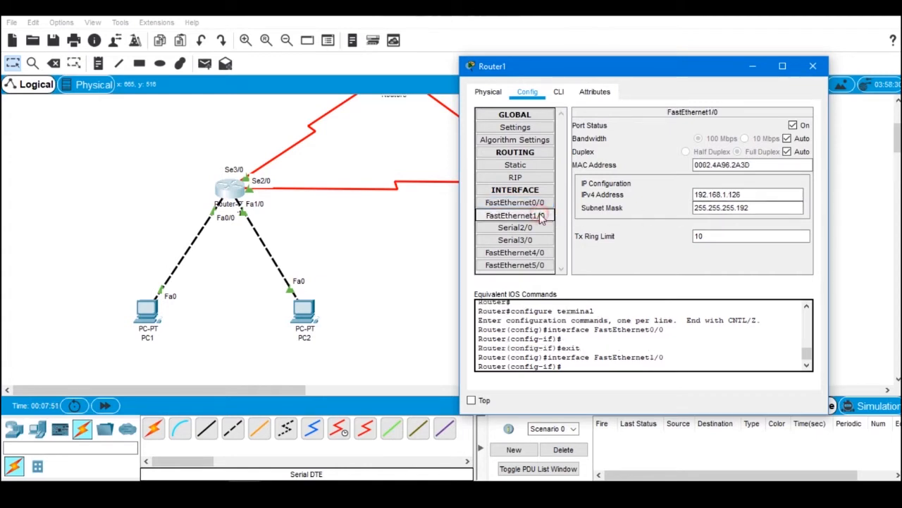
click(741, 195)
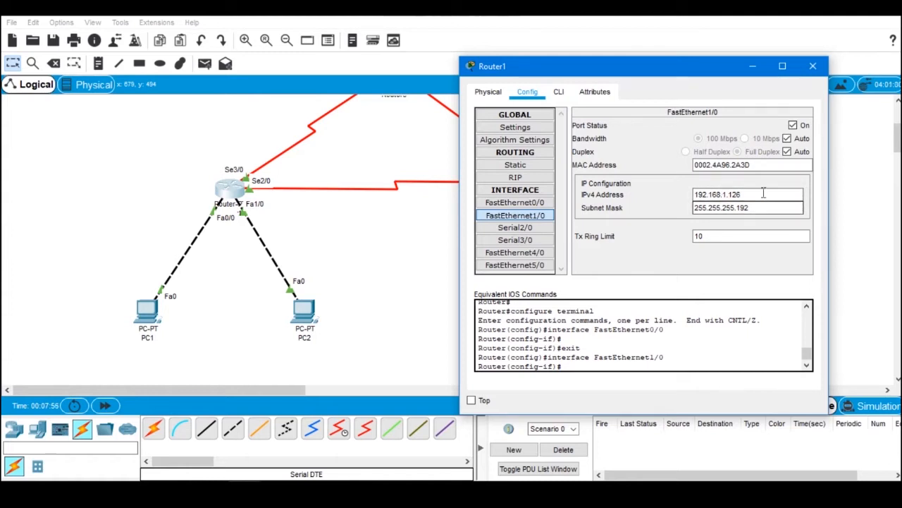
click(762, 207)
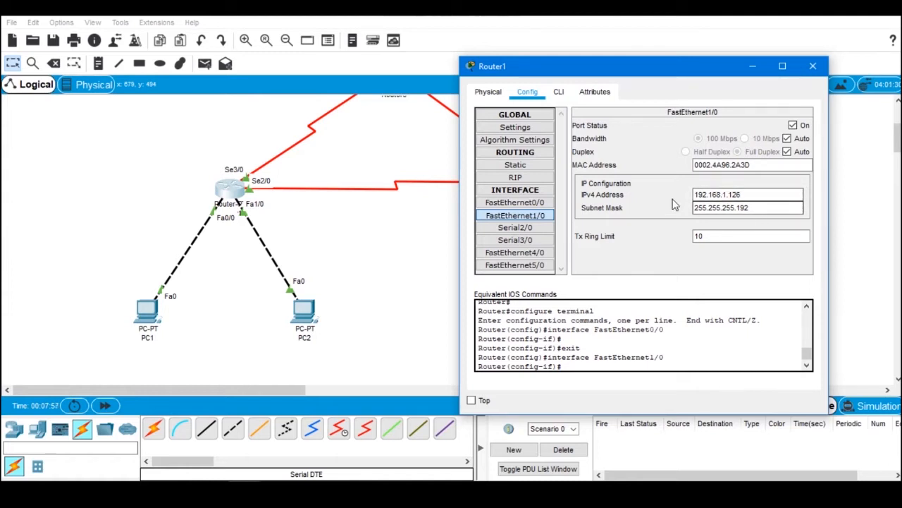
Step: Compare the IP settings of Router1's Serial2/0 and Serial3/0 interfaces with their links in the topology, and close the router's window
click(514, 228)
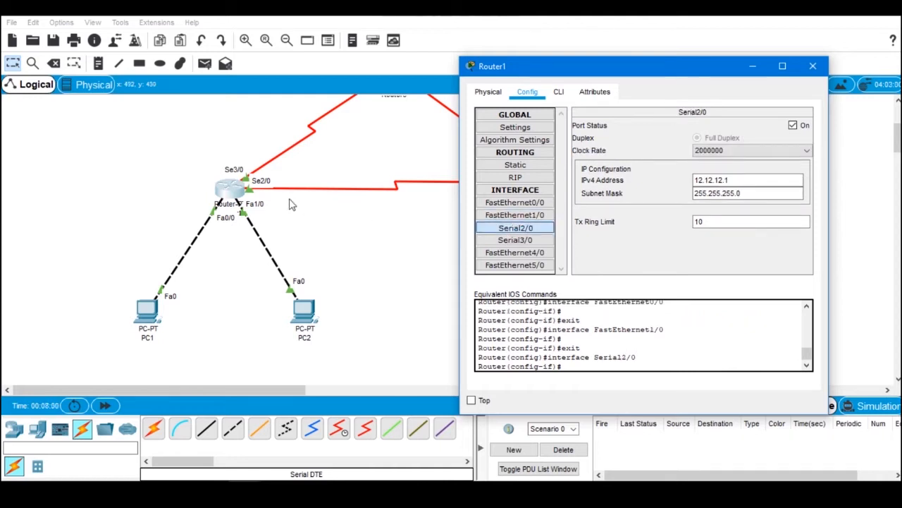
drag(522, 71, 654, 137)
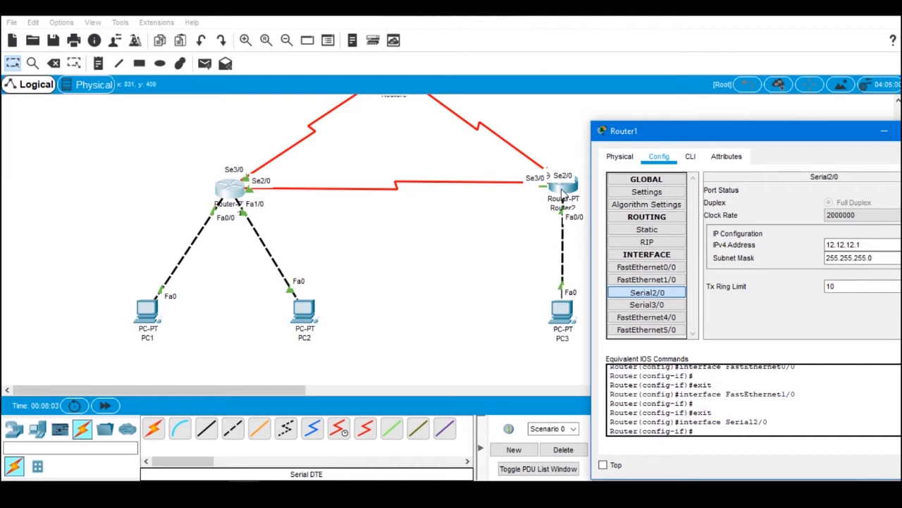
drag(651, 132, 514, 42)
scroll(381, 177, up, 2)
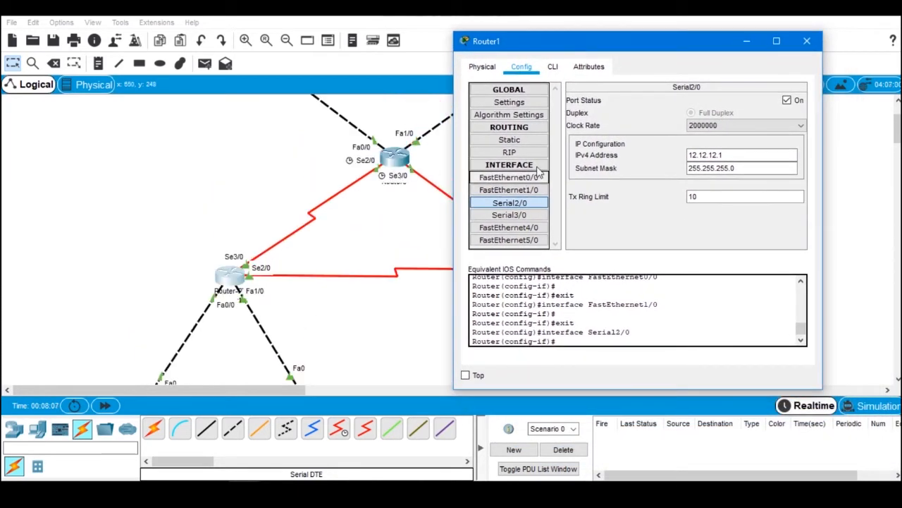
click(535, 214)
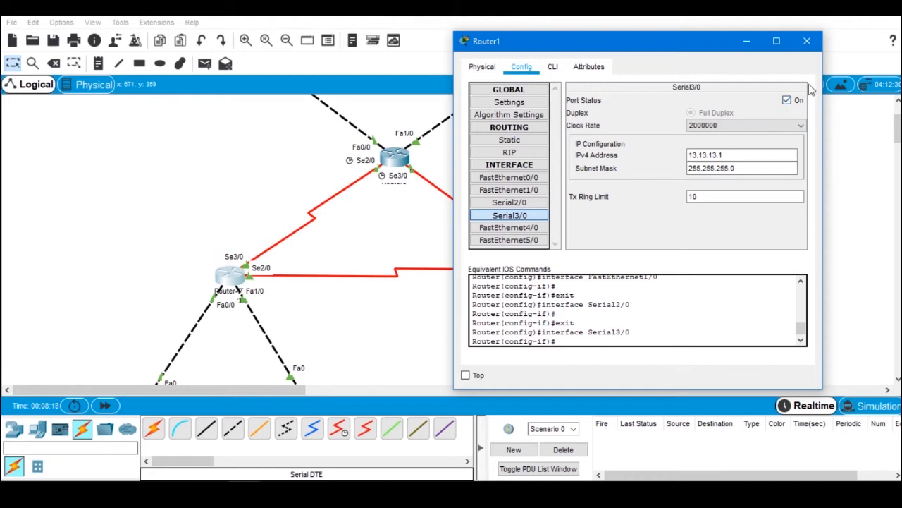
click(807, 41)
Step: Examine the IP settings of Router2's FastEthernet0/0 interface alongside its link to PC3
click(564, 273)
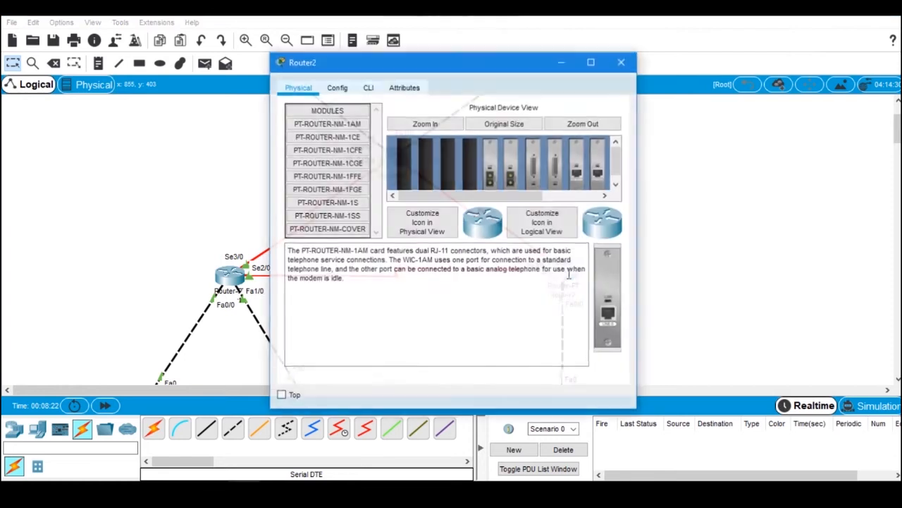
click(335, 87)
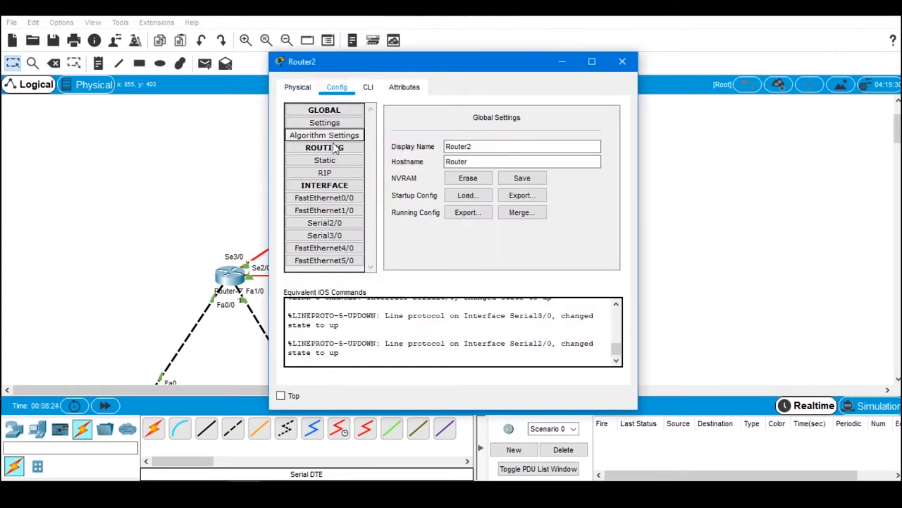
click(336, 200)
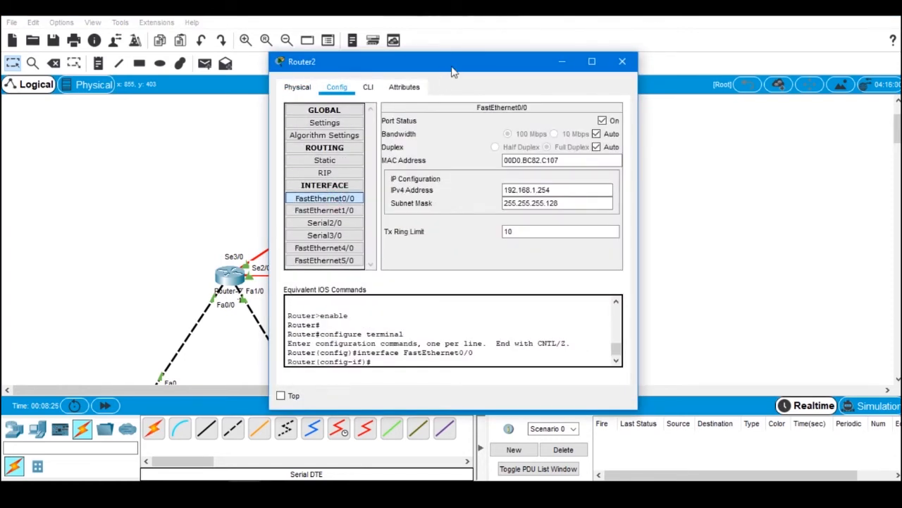
drag(456, 65, 275, 78)
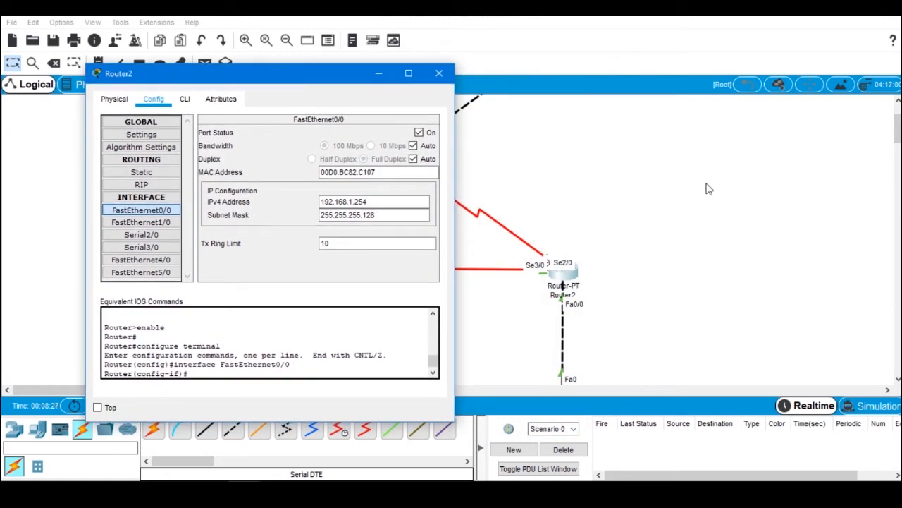
scroll(708, 189, down, 2)
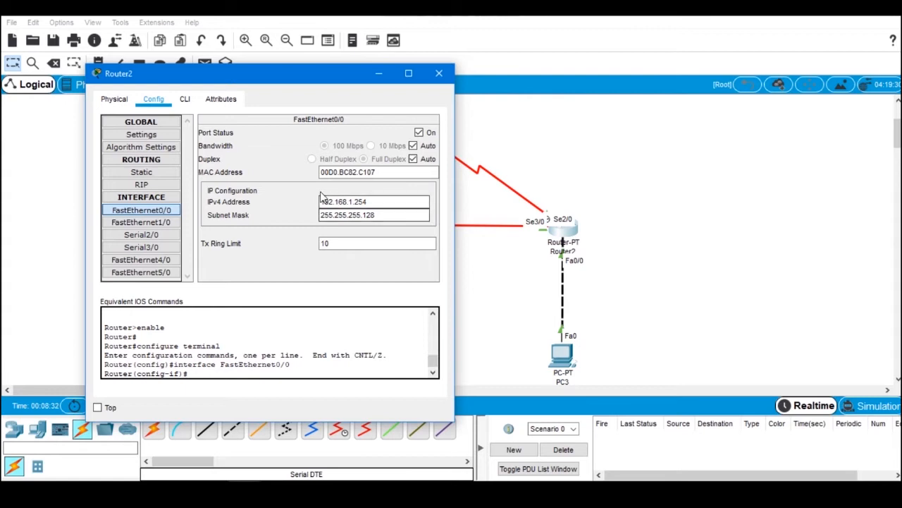
Step: Check the IP settings of Router2's Serial2/0 interface with the serial links between the routers in view
click(169, 225)
click(170, 235)
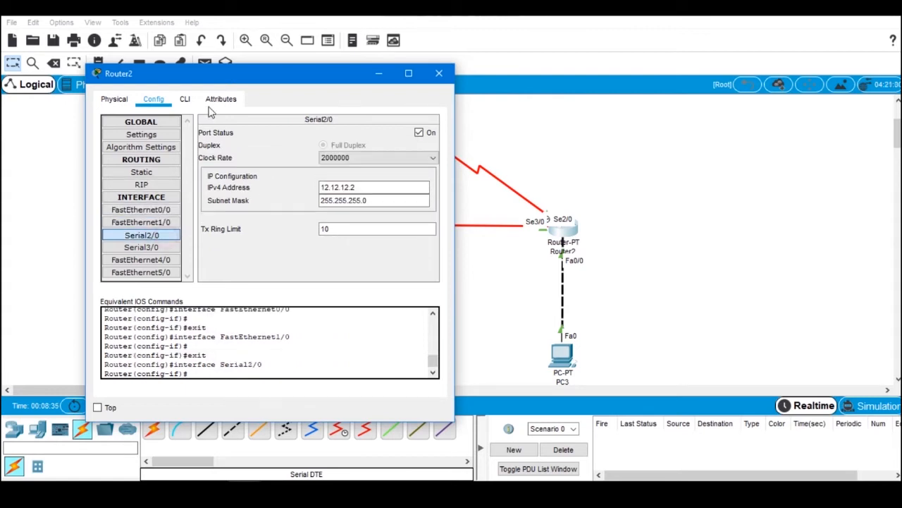
drag(235, 83, 716, 62)
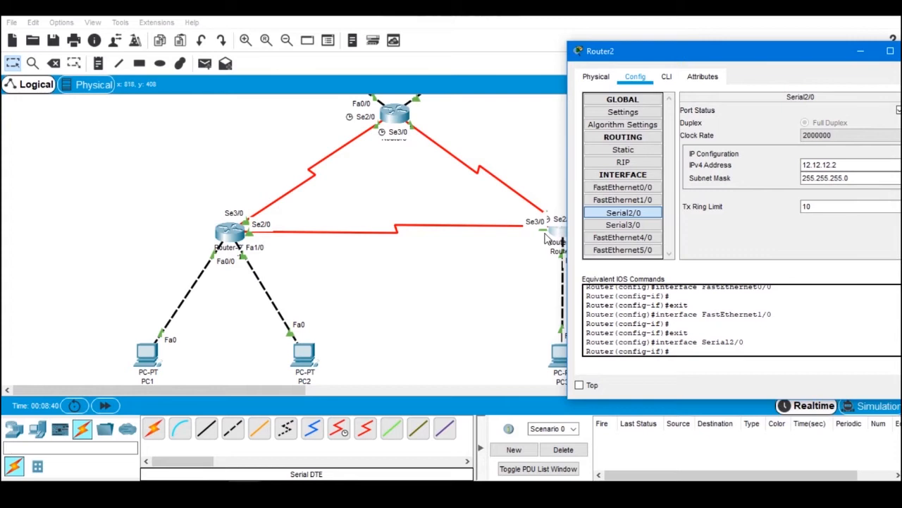
Step: Check the IP settings of Router2's Serial3/0 interface against its serial link, and close the router's window
mouse_move(685, 58)
mouse_down()
mouse_move(661, 65)
mouse_move(679, 70)
mouse_up()
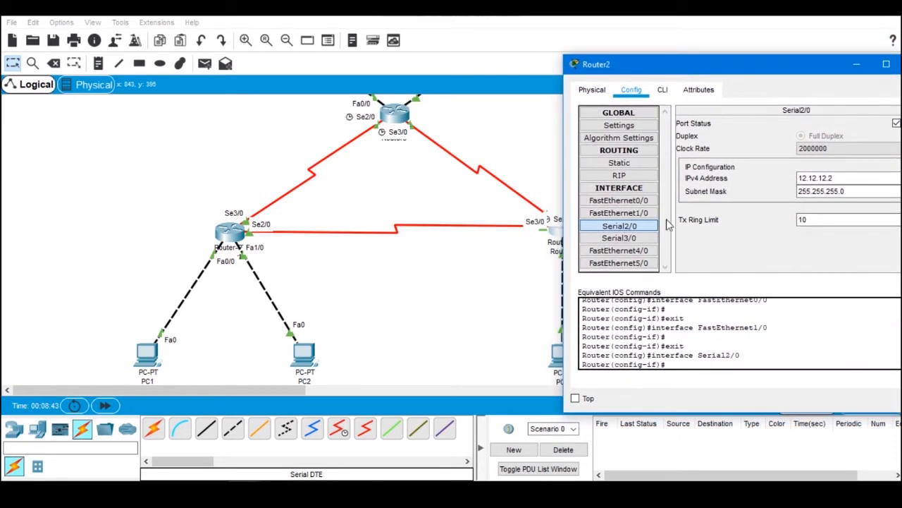
click(641, 240)
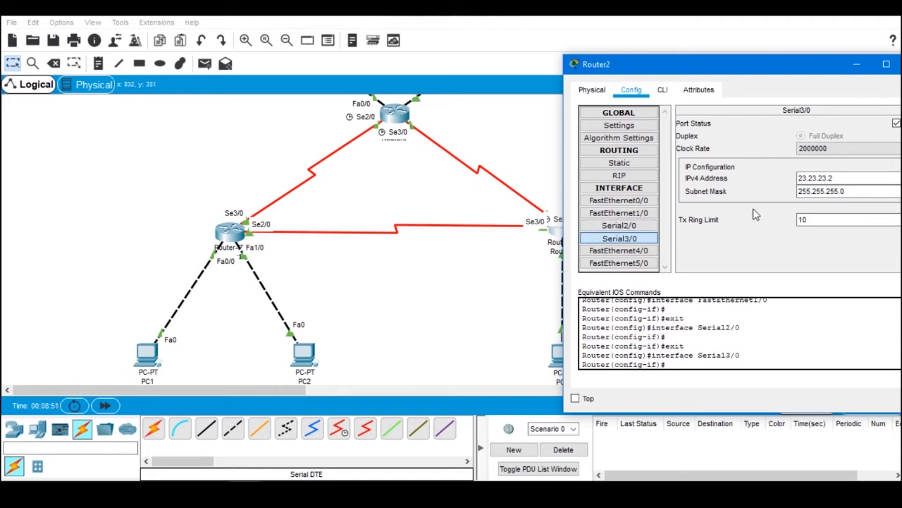
click(830, 178)
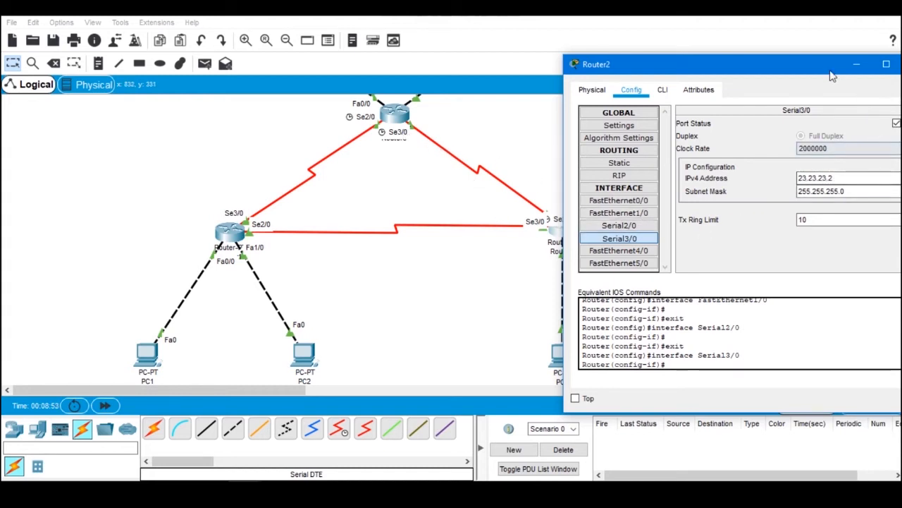
drag(824, 67, 675, 64)
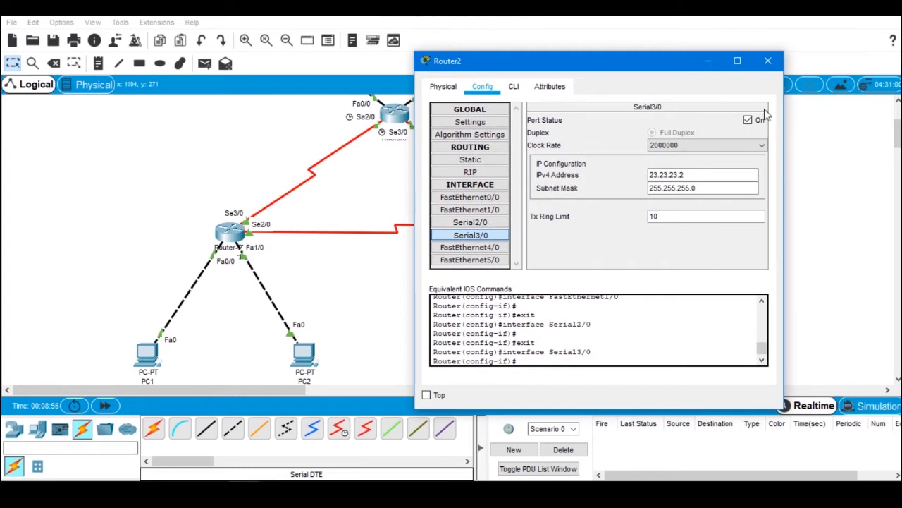
click(768, 61)
Step: Examine the IP settings of Router3's Serial2/0 interface alongside its serial link to Router1
scroll(658, 171, up, 3)
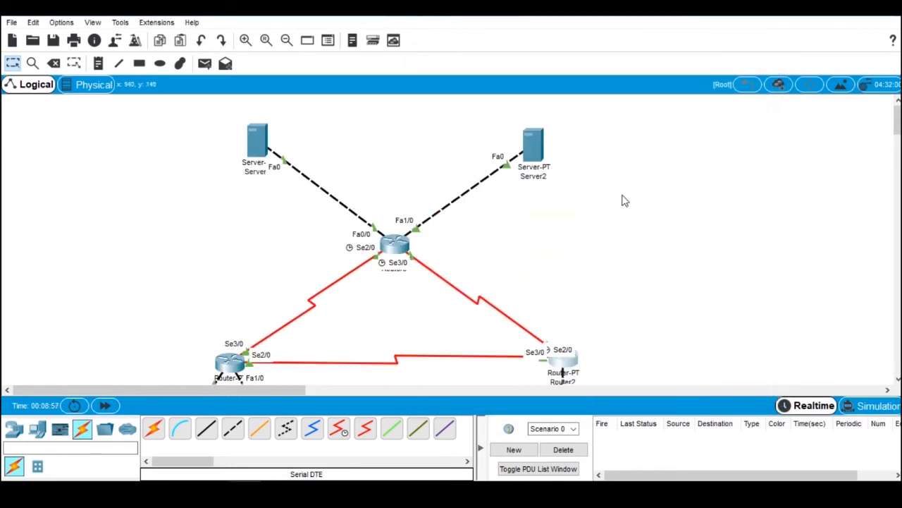
click(397, 247)
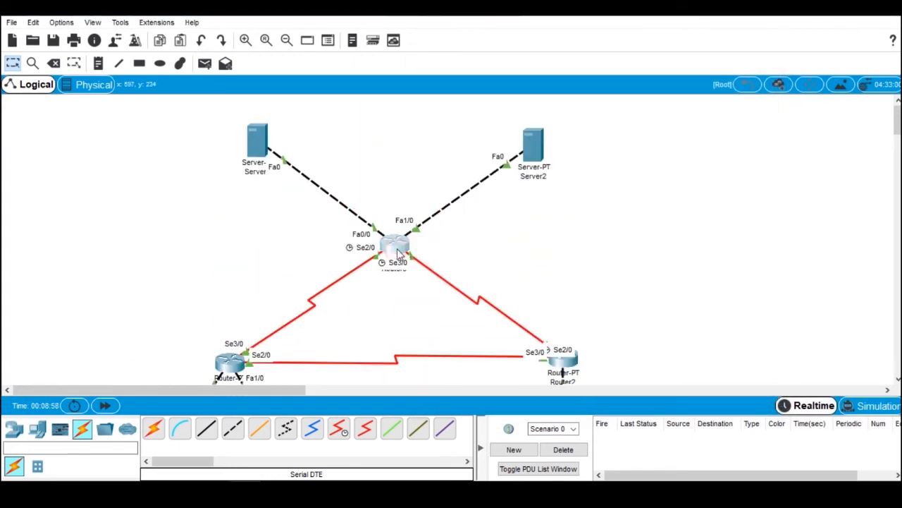
drag(423, 71, 616, 71)
click(530, 88)
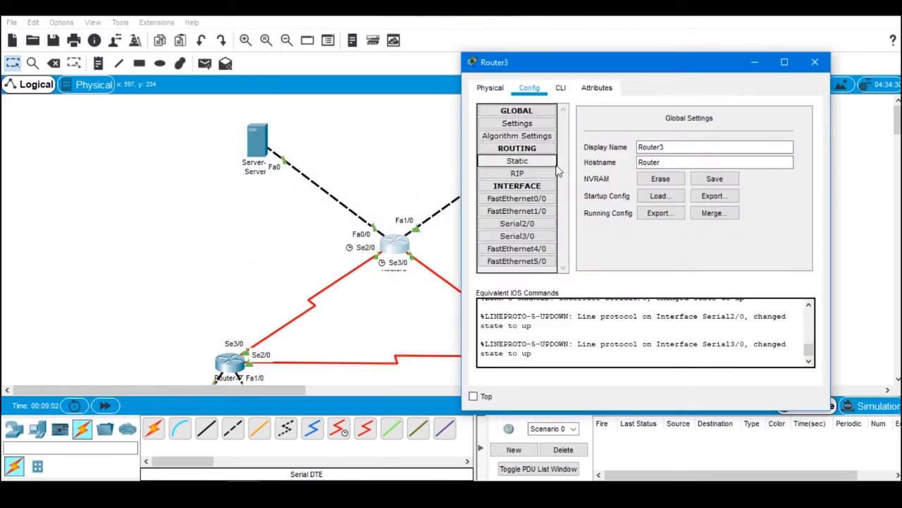
click(538, 223)
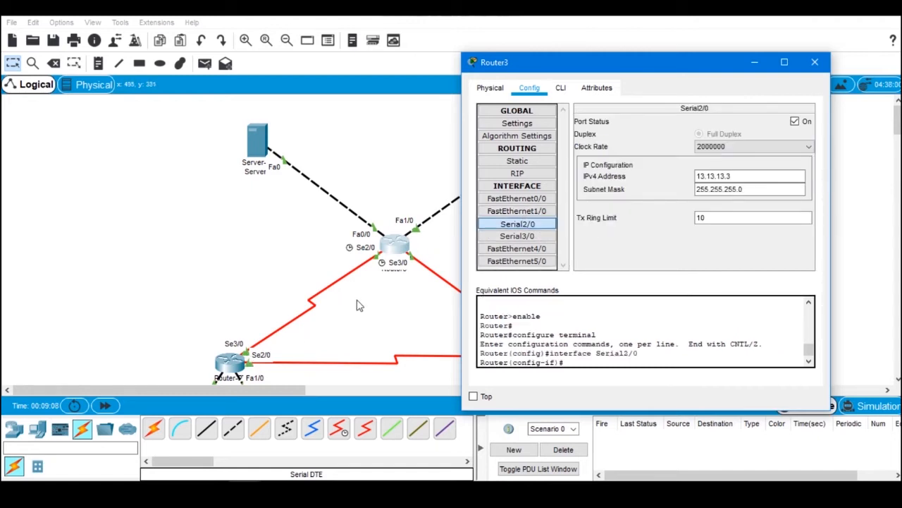
drag(599, 68, 622, 67)
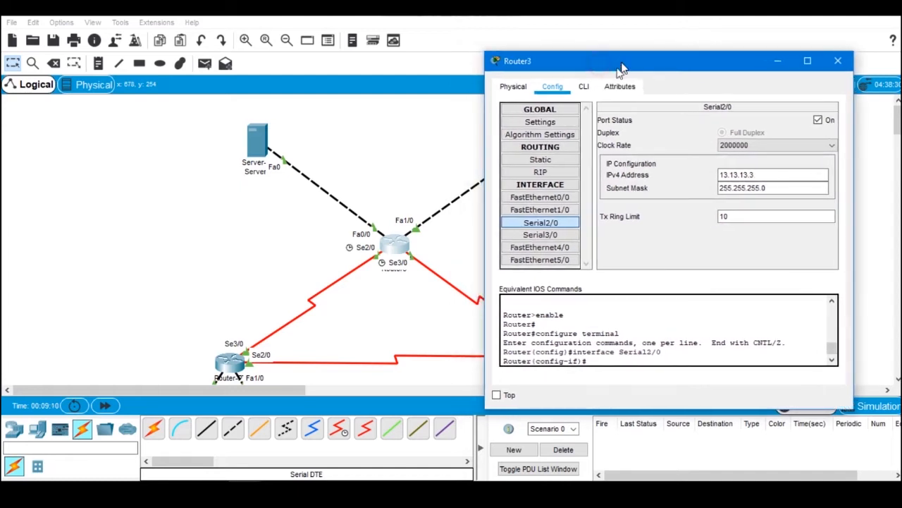
scroll(430, 219, down, 2)
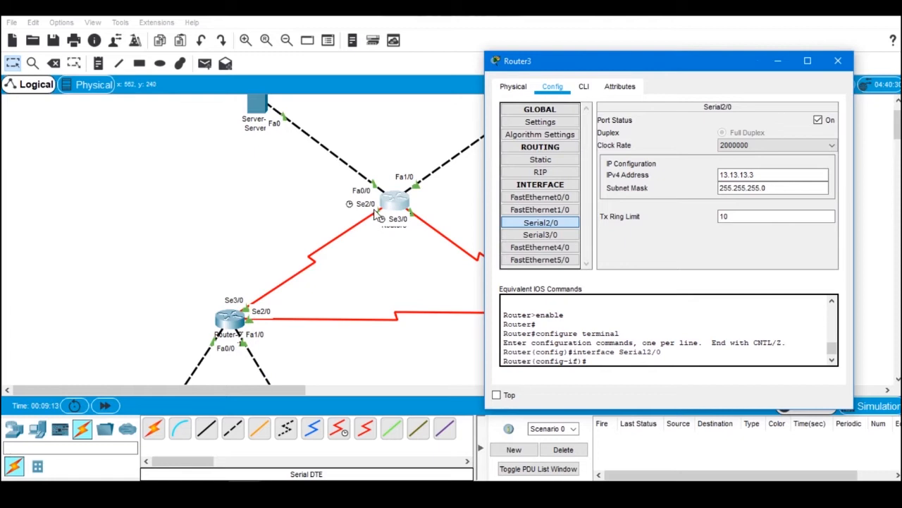
Step: Compare the IP settings of Router3's Serial3/0 interface with its serial link to Router2
click(548, 236)
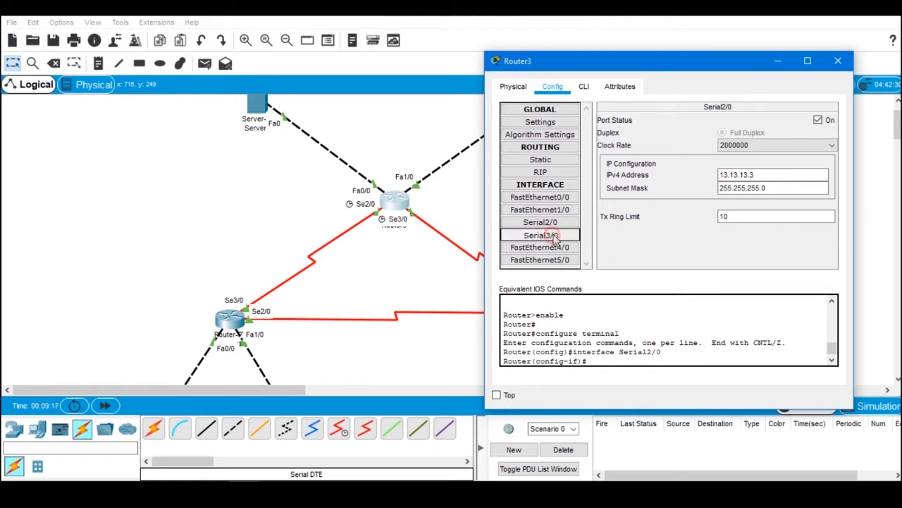
drag(687, 69, 227, 82)
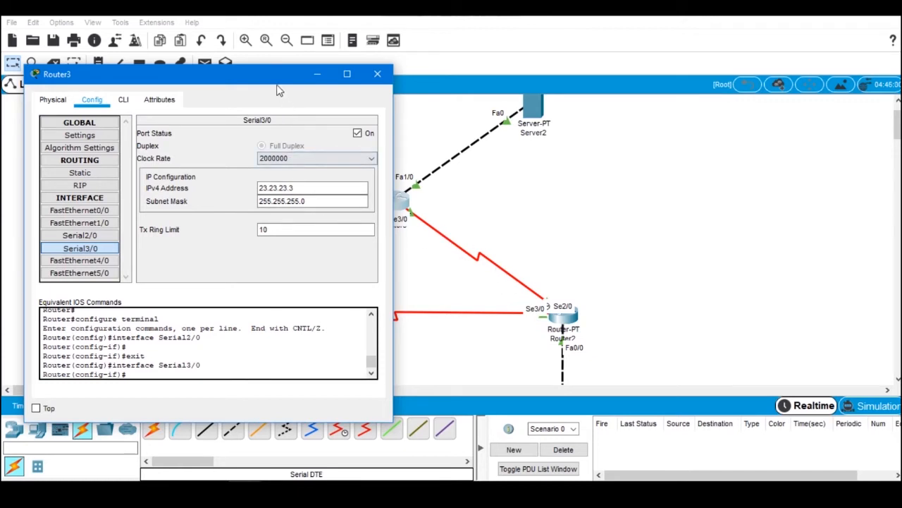
drag(275, 81, 682, 61)
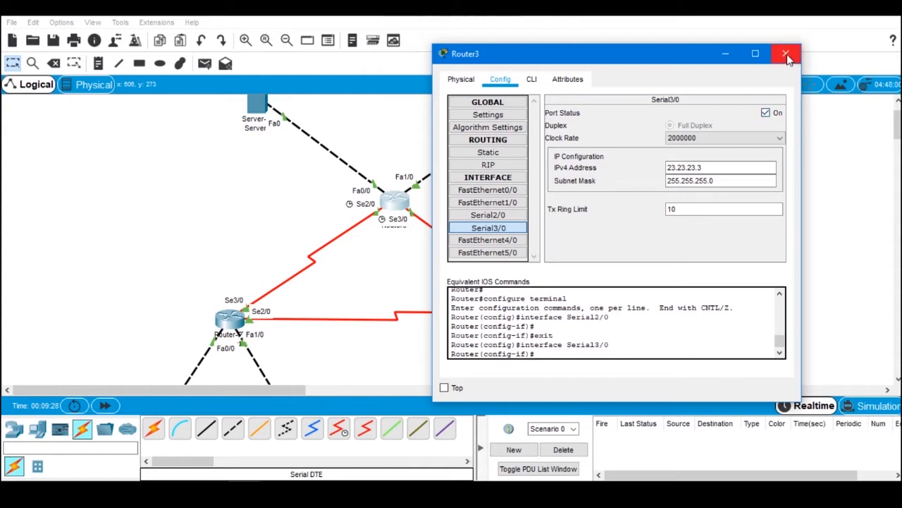
Step: Review the IP settings of Router3's FastEthernet0/0 and FastEthernet1/0 interfaces against the server links, and close the router's window
click(504, 191)
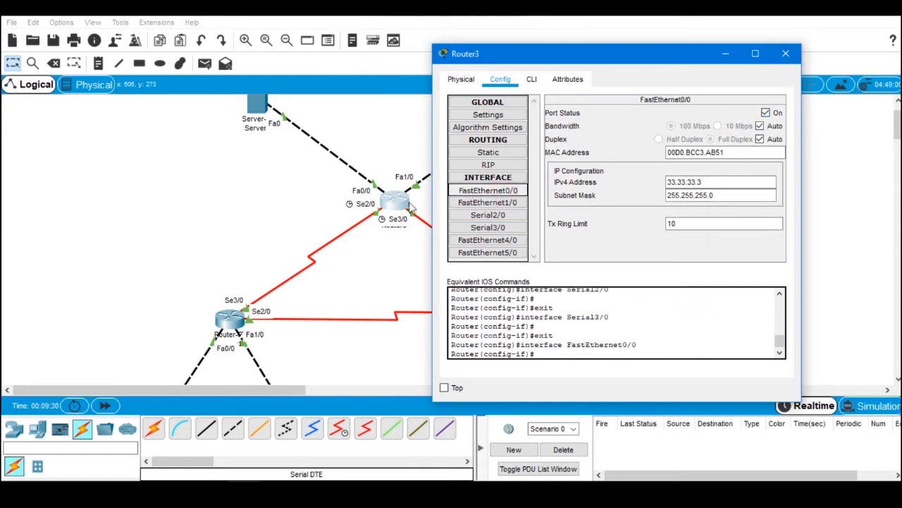
scroll(356, 229, up, 1)
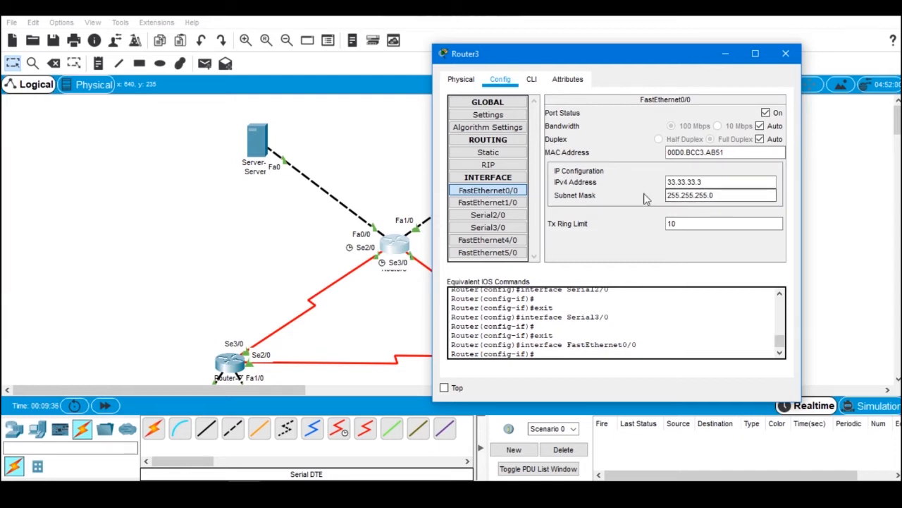
click(511, 205)
drag(575, 58, 682, 47)
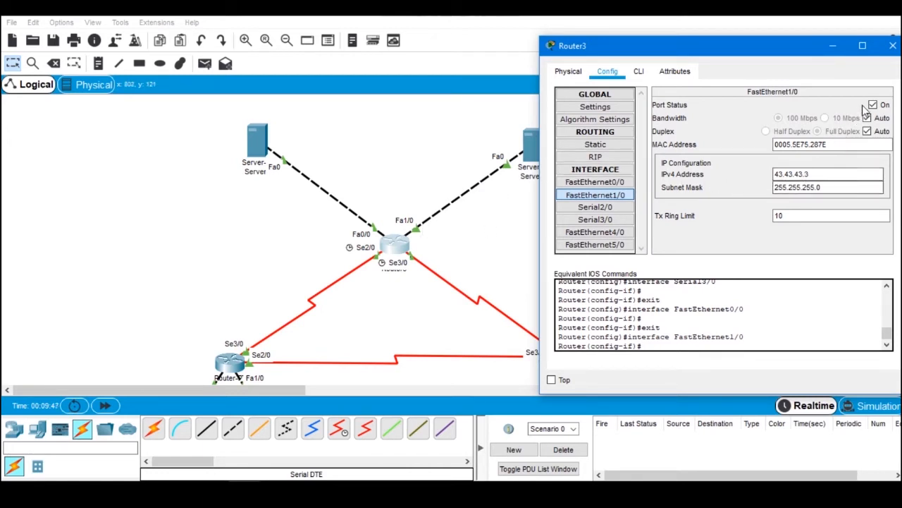
click(883, 48)
scroll(506, 258, down, 1)
scroll(296, 167, up, 1)
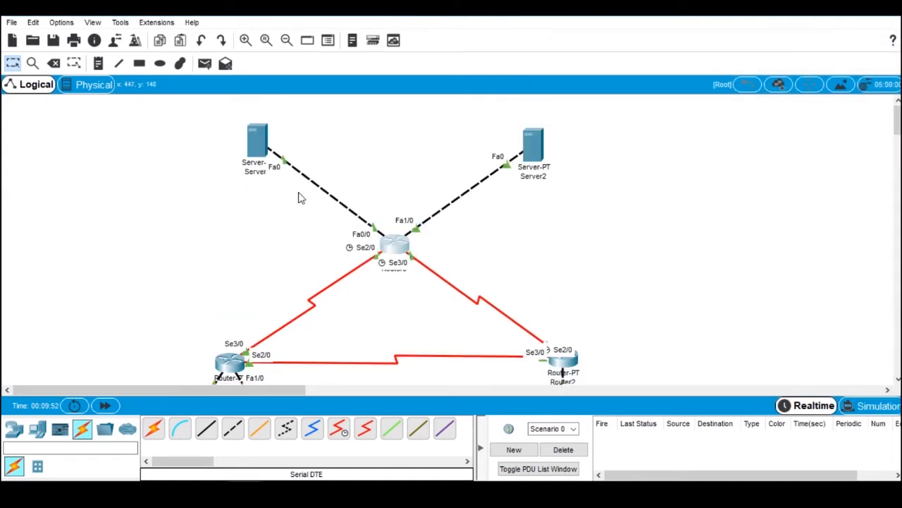
Step: Check Server1's static IPv4 address, subnet mask and default gateway in its IP configuration, and close the server's window
click(261, 141)
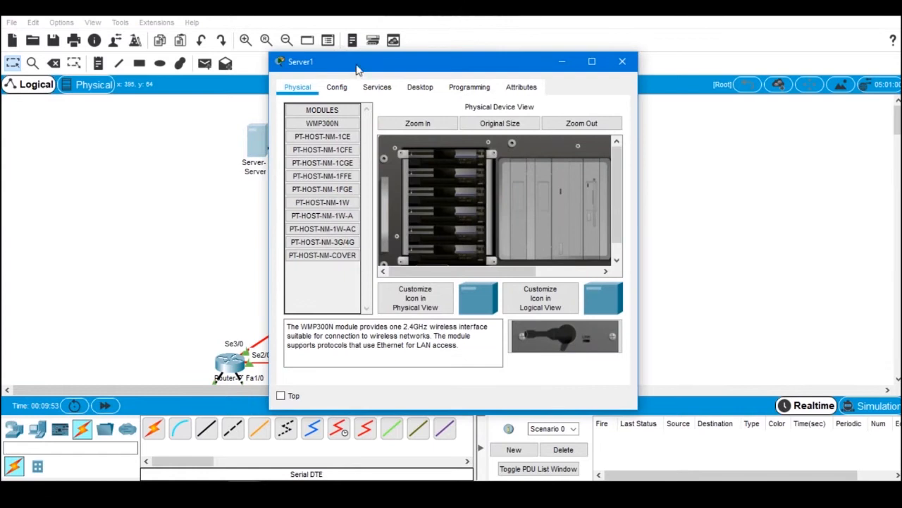
drag(363, 65, 559, 63)
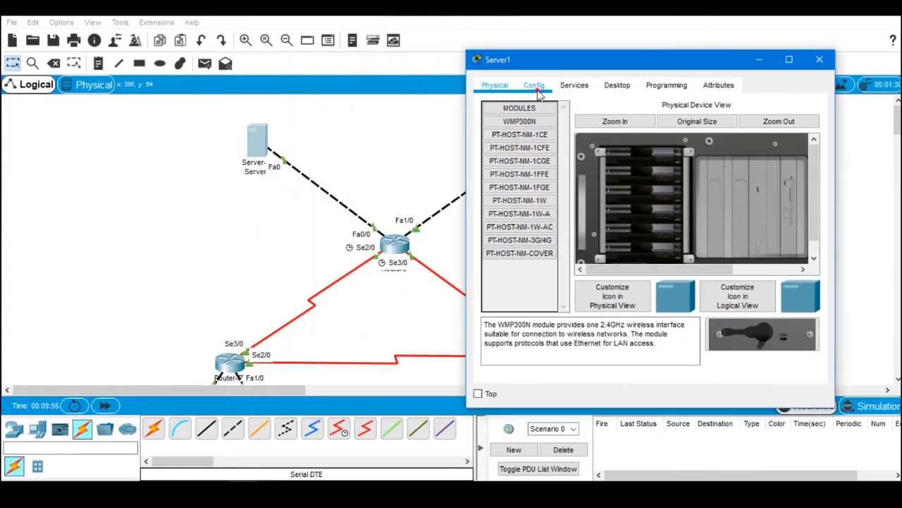
click(538, 89)
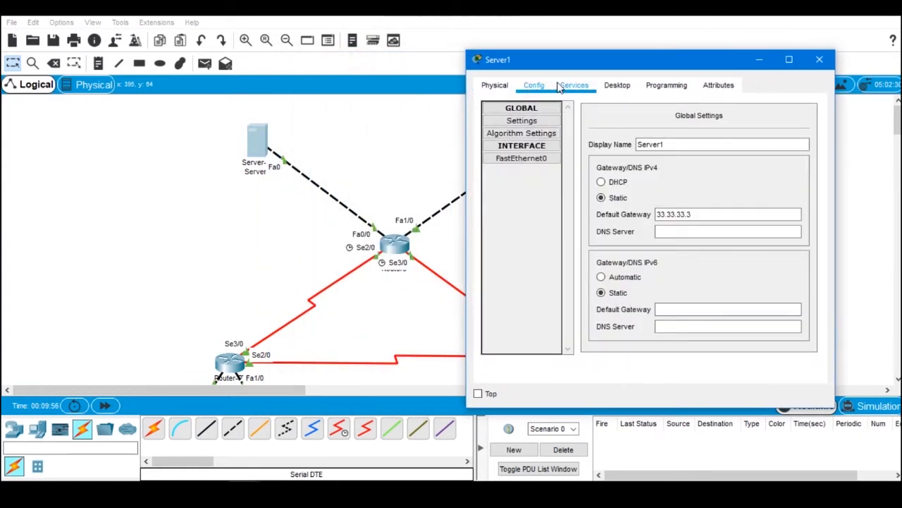
click(616, 86)
click(550, 143)
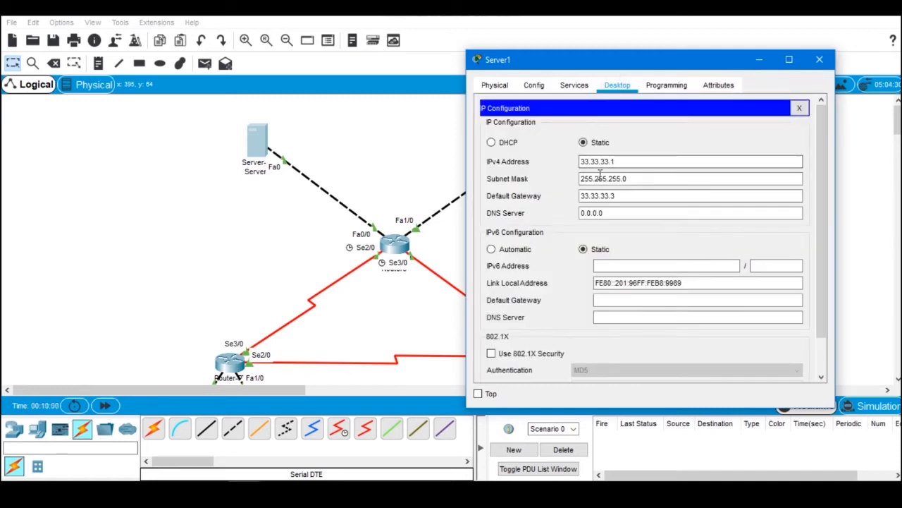
click(626, 196)
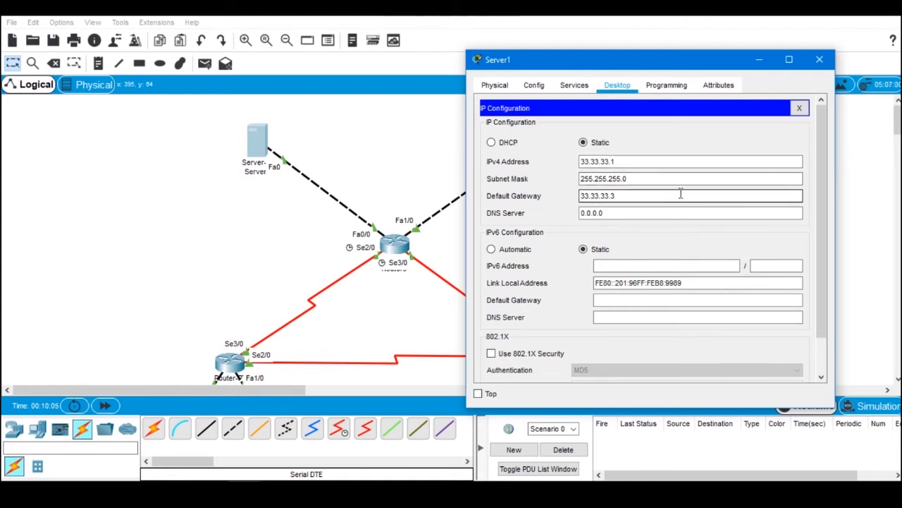
click(819, 61)
Step: Review Server2's IPv4 address, subnet mask and default gateway in its IP configuration, and close the server's window
click(534, 144)
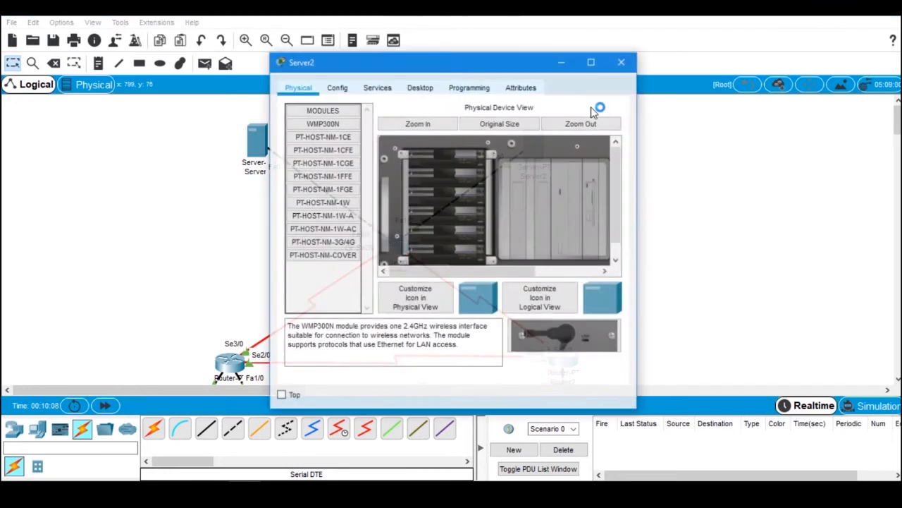
click(385, 88)
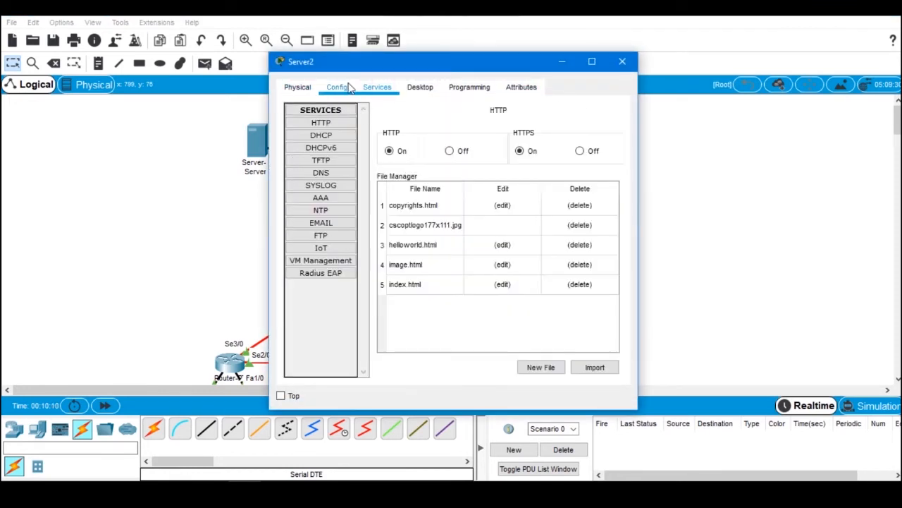
click(350, 86)
click(416, 88)
click(340, 125)
drag(412, 68, 274, 62)
click(291, 156)
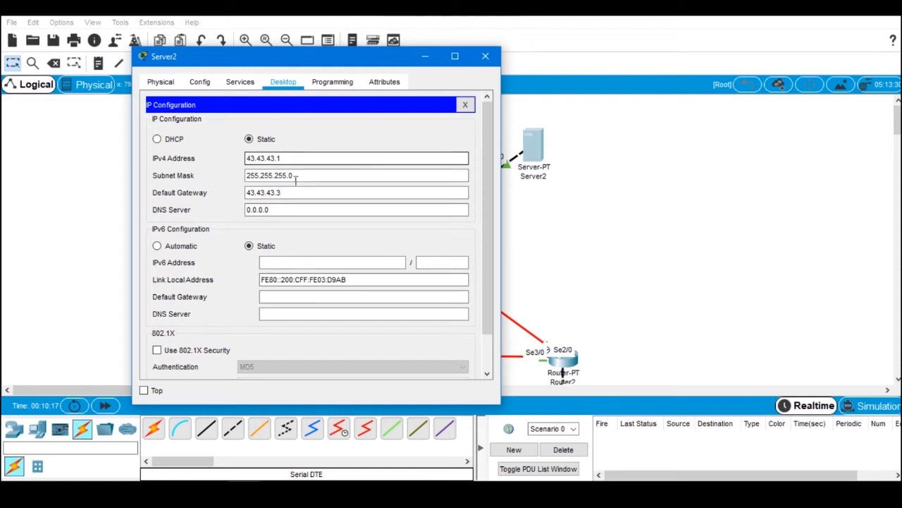
click(486, 57)
Step: Add a static route on Router1 to network 192.168.1.128 with mask 255.255.255.128 and next hop 12.12.12.2
scroll(616, 165, down, 5)
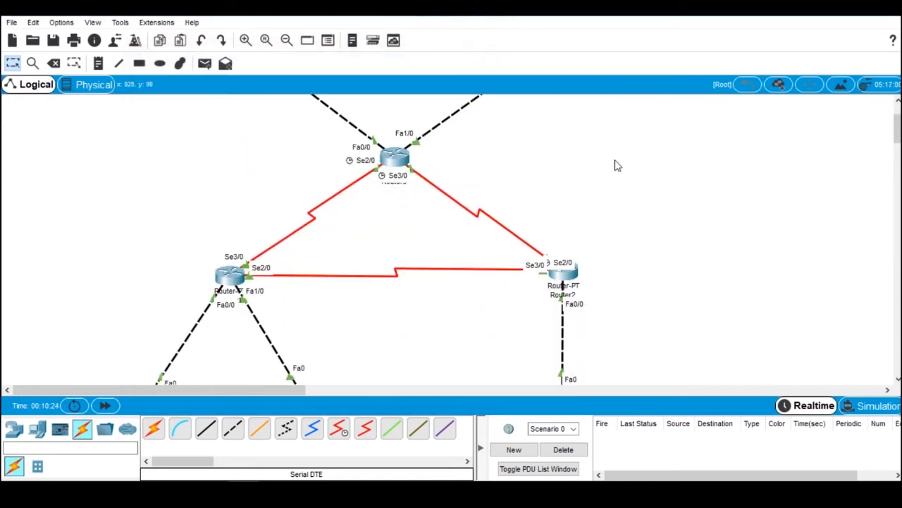
scroll(451, 221, up, 3)
scroll(444, 222, down, 2)
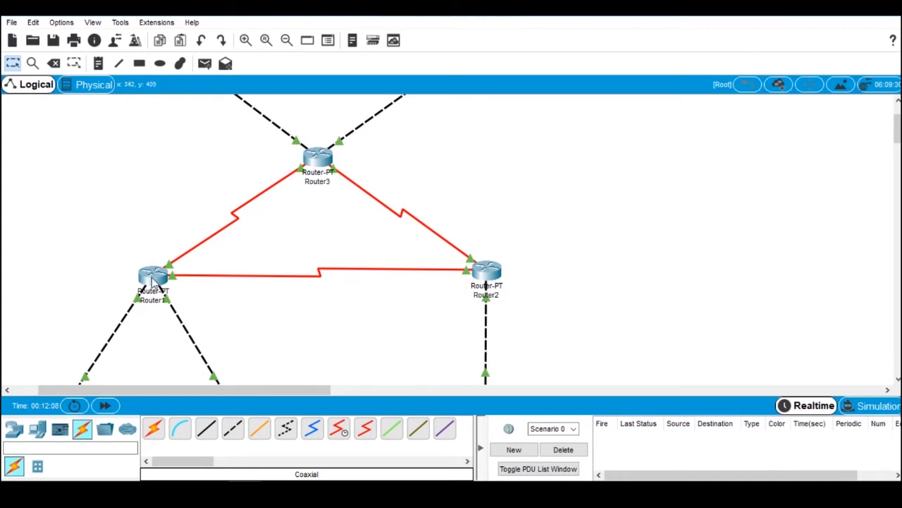
click(153, 282)
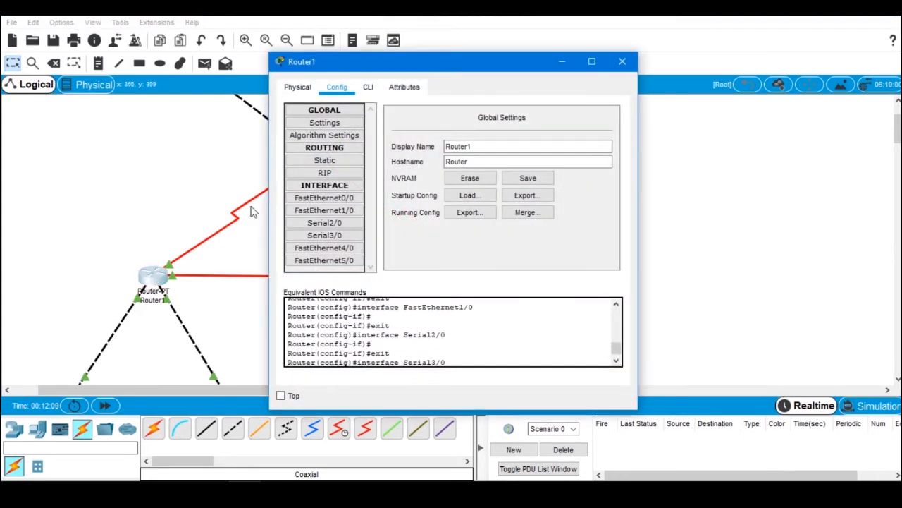
click(339, 159)
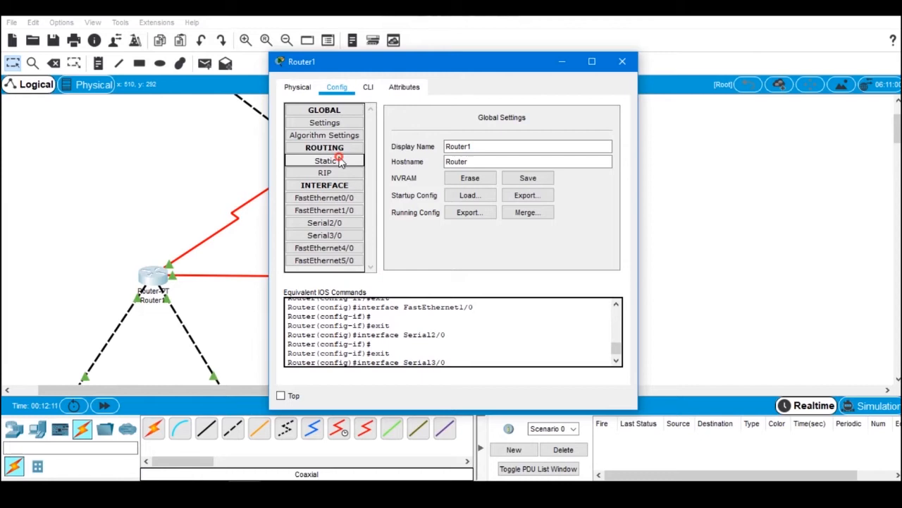
click(447, 132)
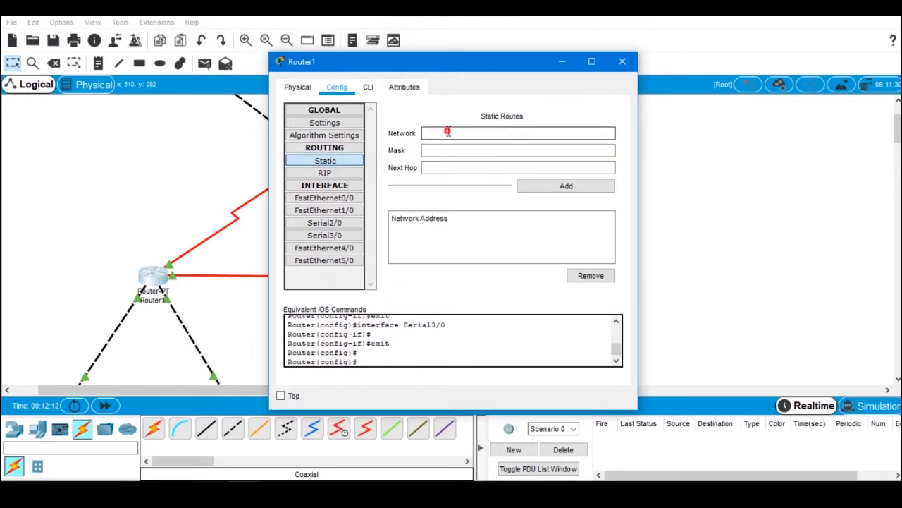
text(192.168.1.128)
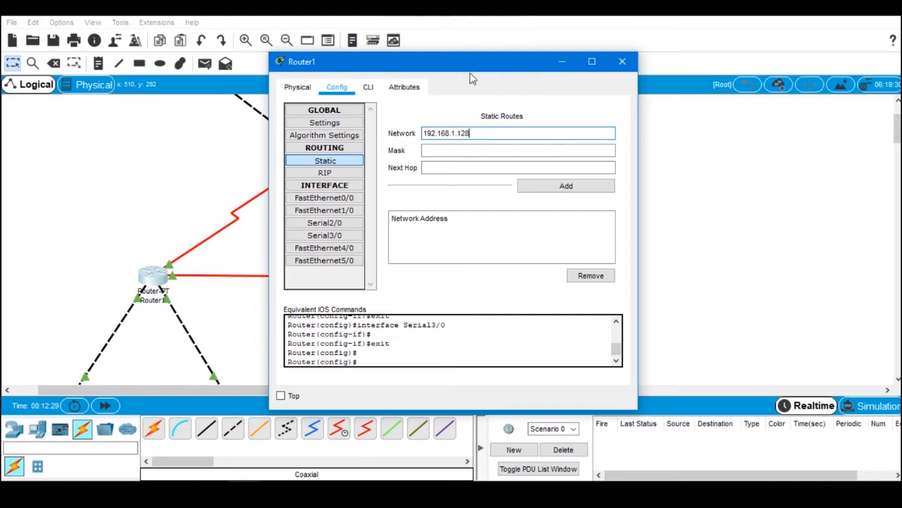
drag(486, 61, 729, 26)
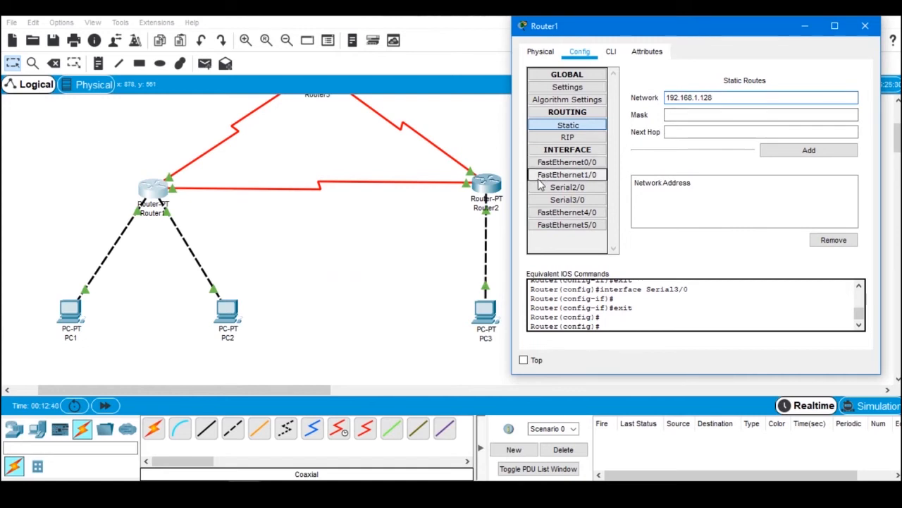
click(689, 113)
text(255.255.255.128)
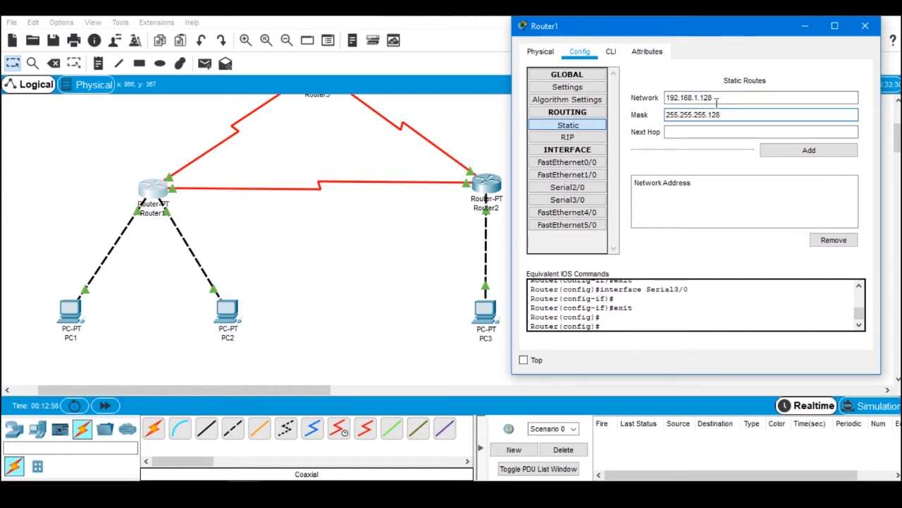
click(716, 131)
text(12.12.12.2)
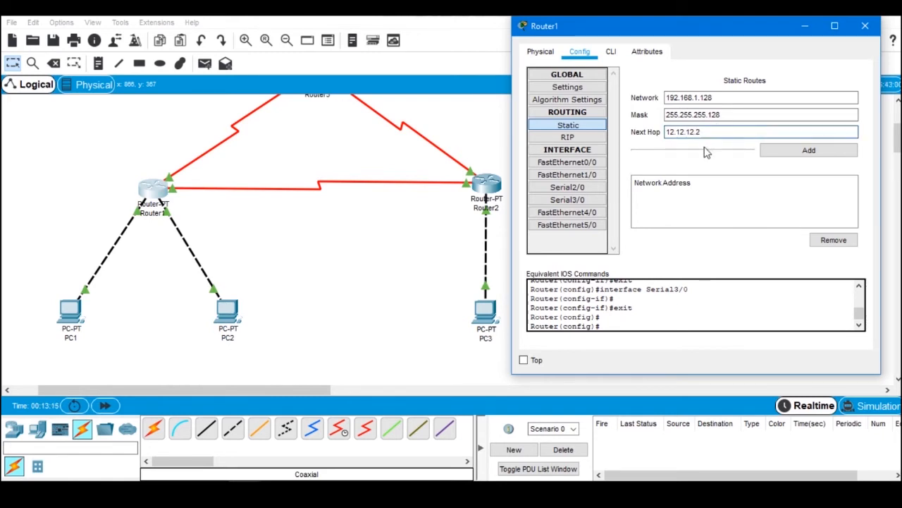
click(793, 156)
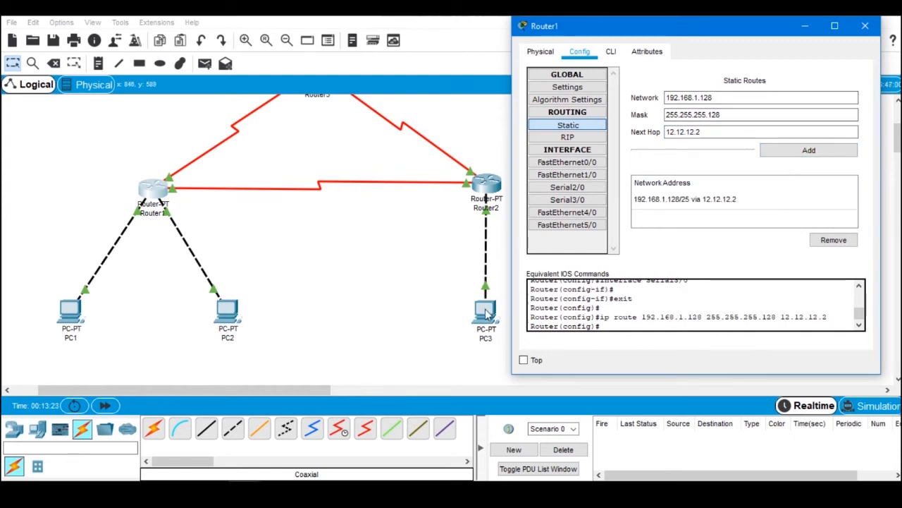
Step: Add a static route on Router1 to network 33.33.33.0 with mask 255.255.255.0 and next hop 13.13.13.3
drag(726, 98, 649, 103)
text(33.33.33.0)
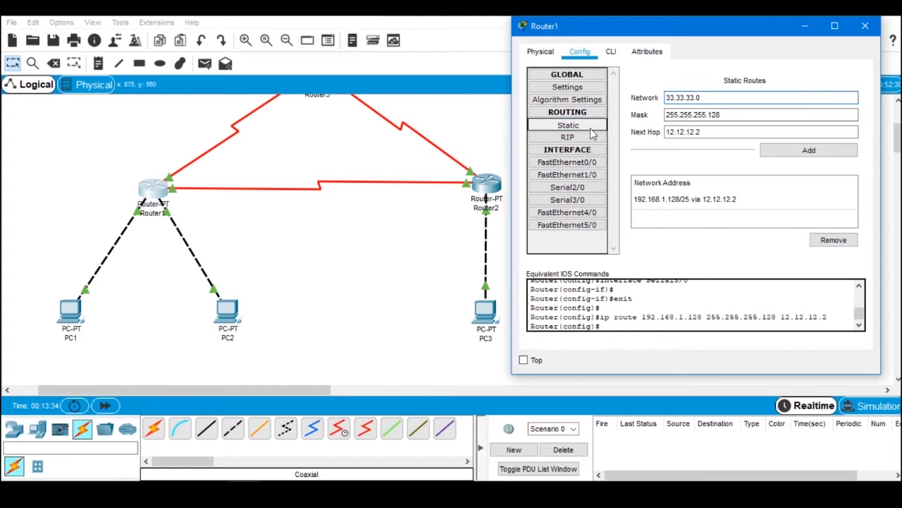
click(695, 115)
drag(734, 115, 662, 122)
text(2)
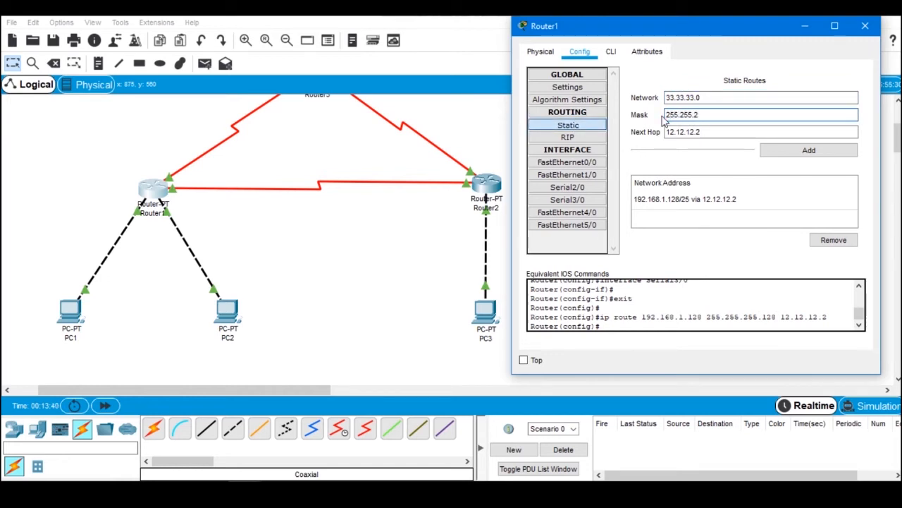
key(Tab)
text(13.13.13)
scroll(399, 210, up, 5)
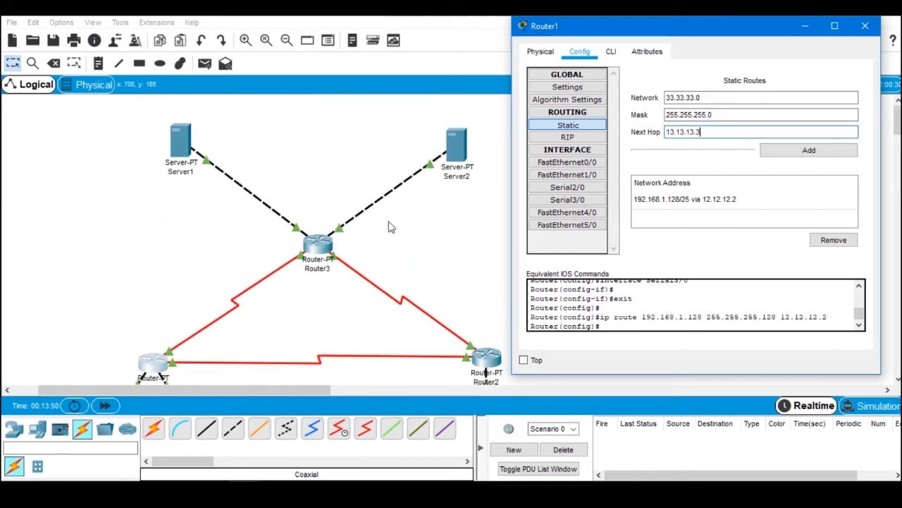
click(808, 150)
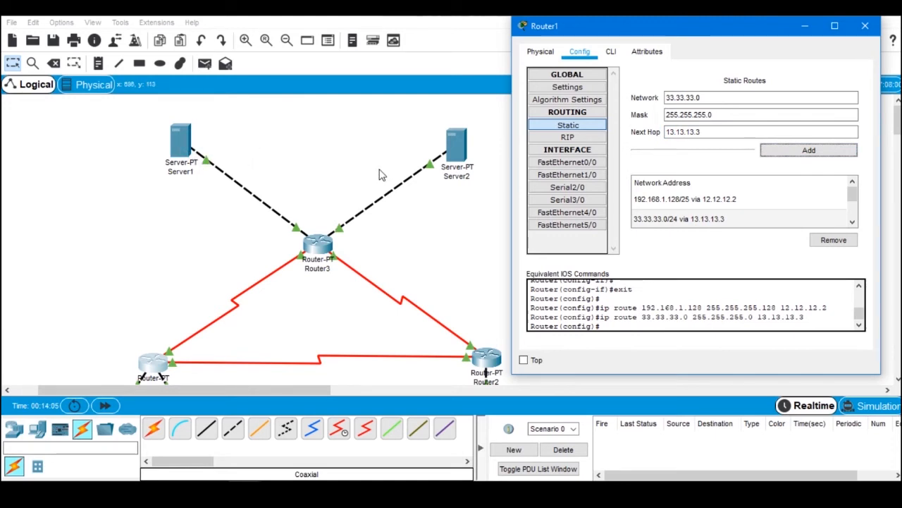
Step: Add a static route on Router1 to network 43.43.43.0 with mask 255.255.255.0 and next hop 13.13.13.3, and close the router's window
drag(705, 98, 661, 101)
text(43.43.43.0)
key(Tab)
key(Tab)
text(13.13.13.3)
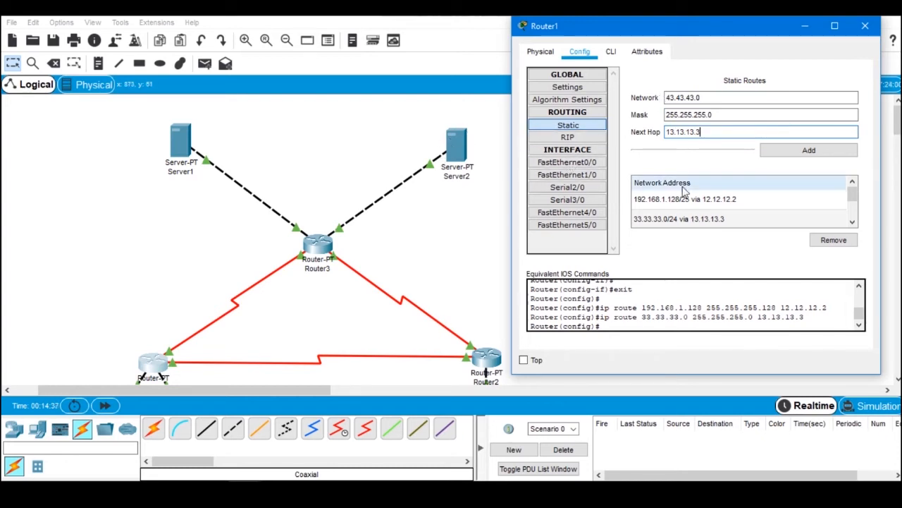
click(788, 150)
drag(853, 196, 857, 225)
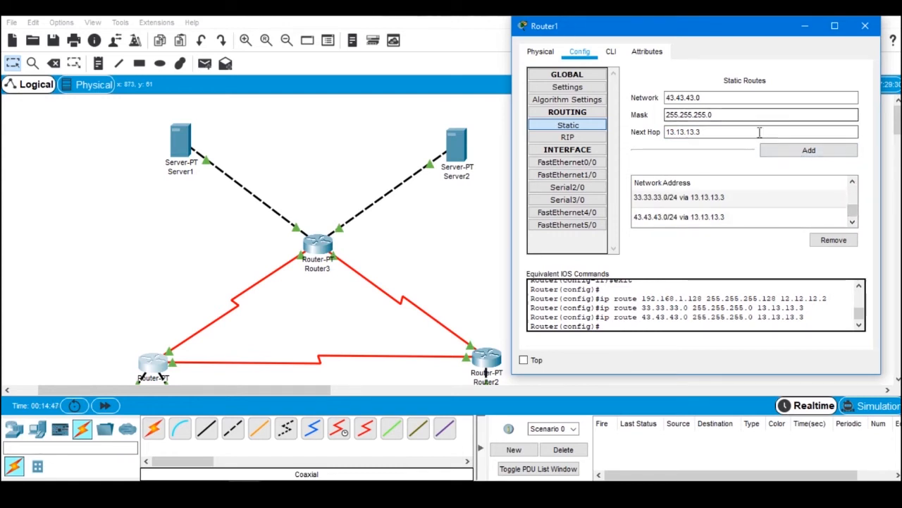
click(865, 25)
Step: Add a static route on Router2 to network 192.168.1.0 with mask 255.255.255.128 and next hop 12.12.12.1
scroll(491, 318, down, 2)
click(491, 318)
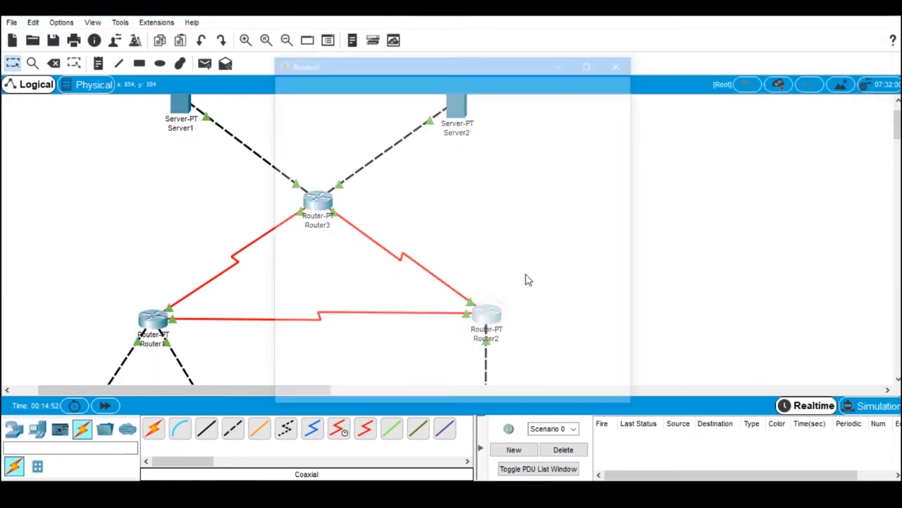
click(324, 160)
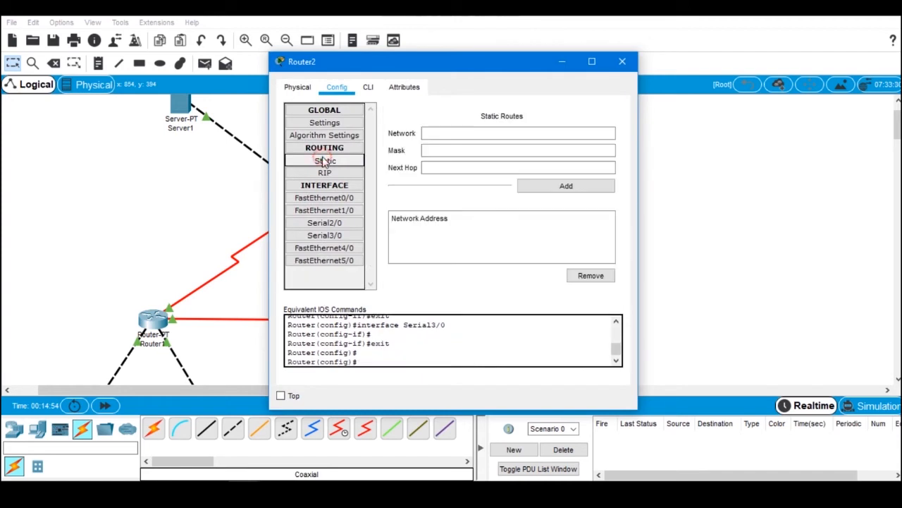
click(456, 137)
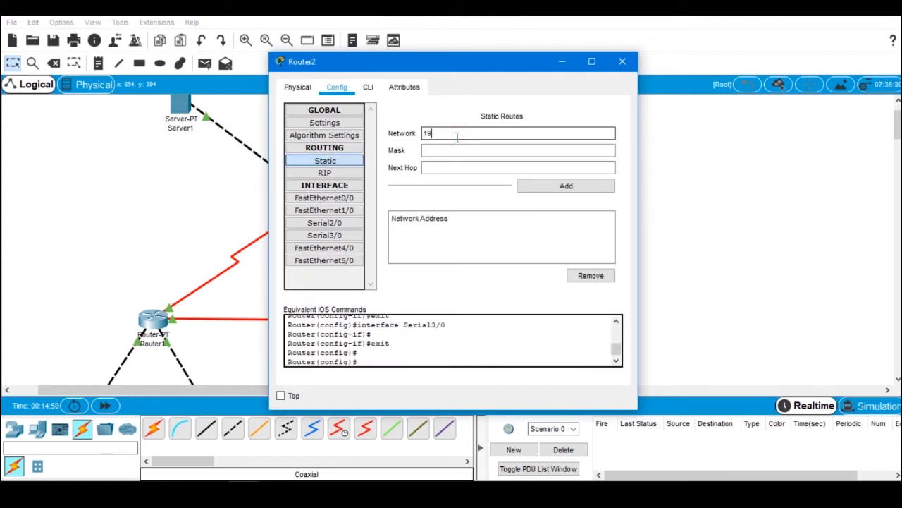
text(192.168.1.0)
drag(461, 69, 695, 31)
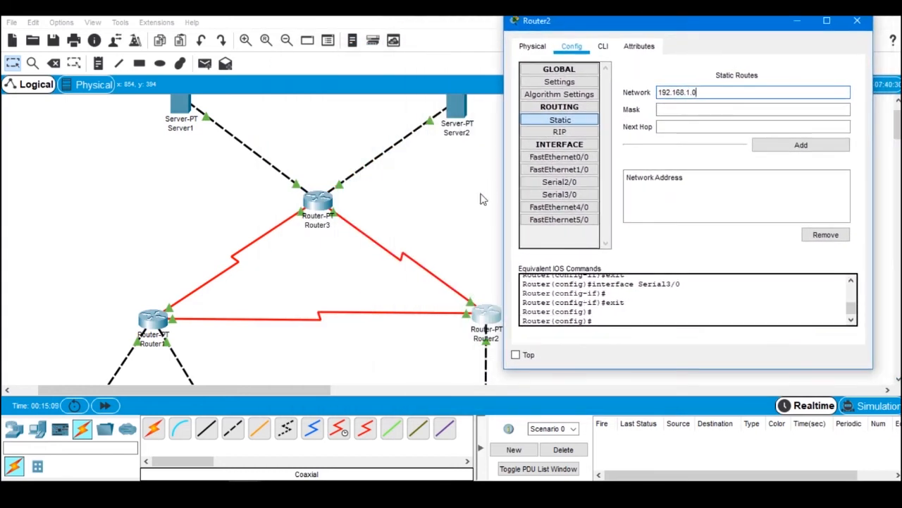
scroll(482, 197, down, 3)
click(684, 110)
text(255)
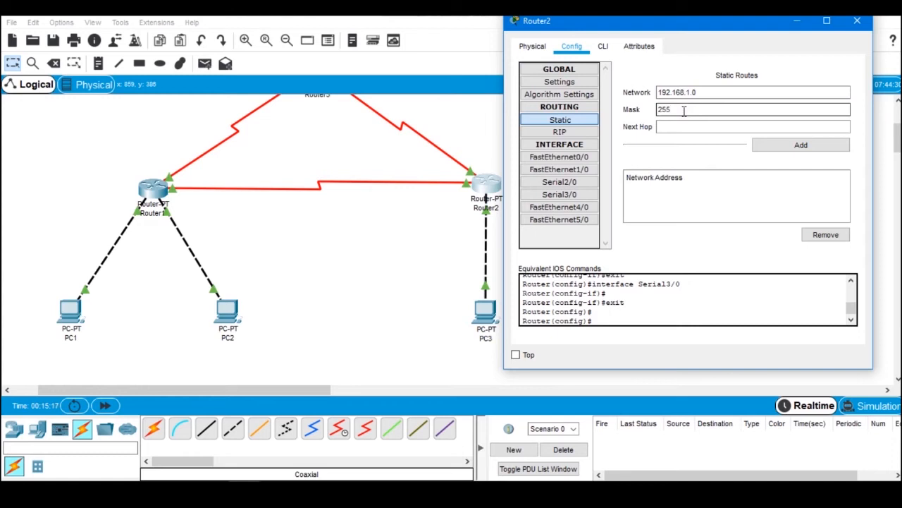
text(.255.255.128)
key(Tab)
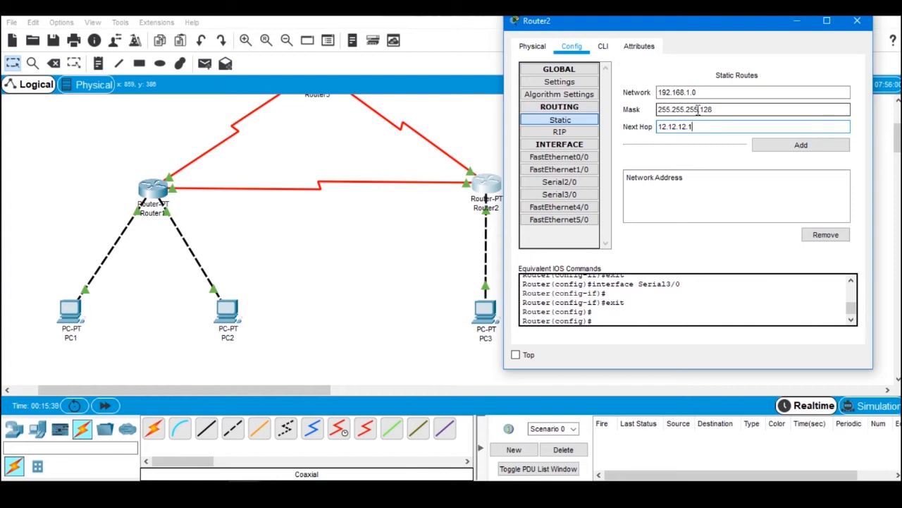
text(12.12.12.1)
click(766, 145)
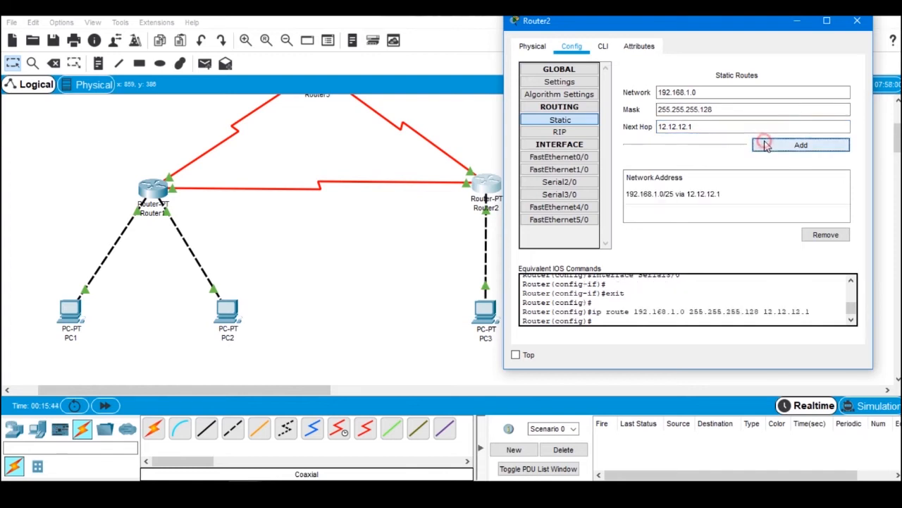
Step: Add a static route on Router2 to network 33.33.33.0 with mask 255.255.255.0 and next hop 23.23.23.3
drag(698, 92, 649, 94)
text(33.)
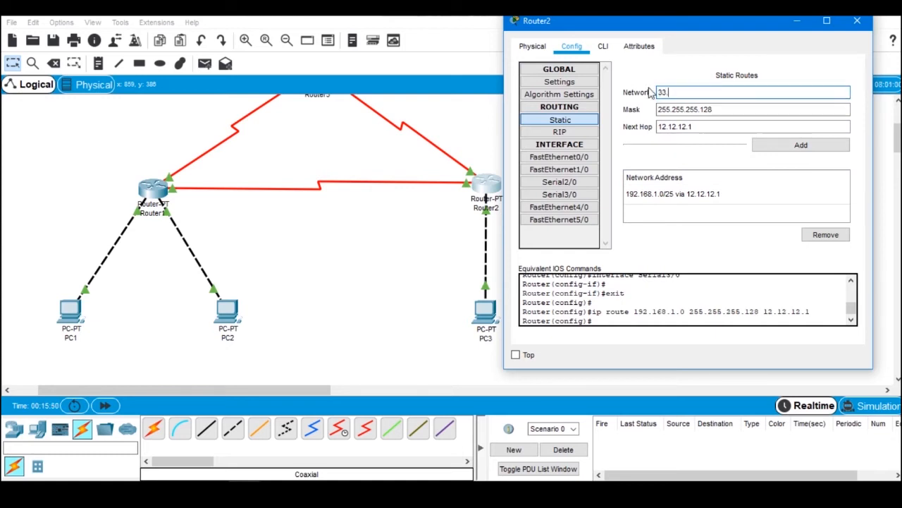
key(Tab)
text(43.)
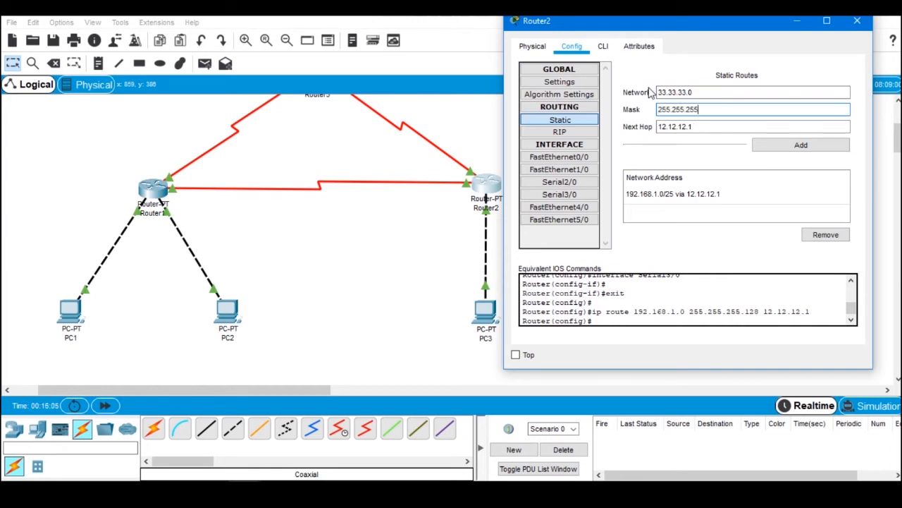
text(.0)
key(Tab)
text(23.23.23)
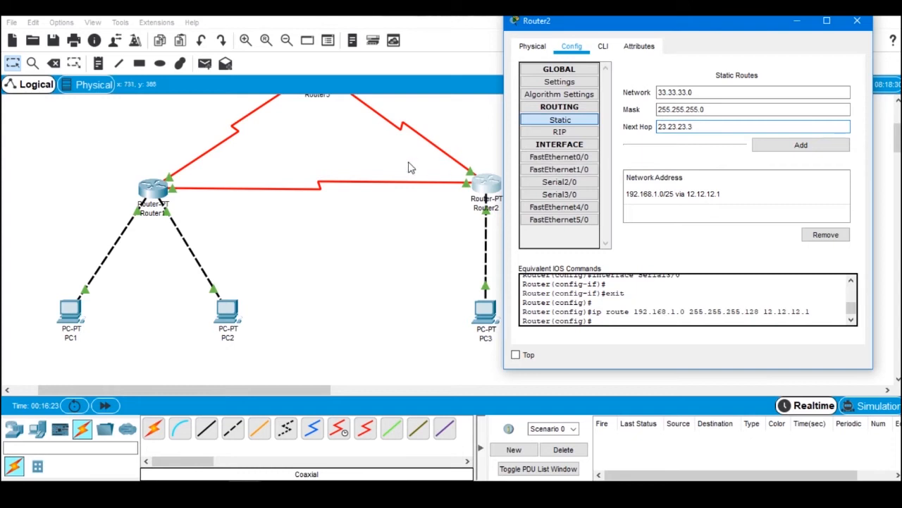
scroll(411, 168, up, 5)
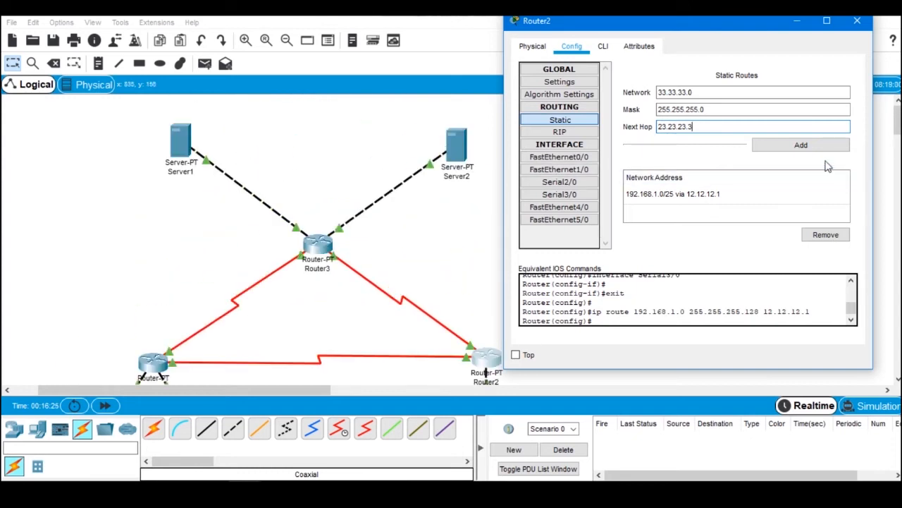
click(811, 146)
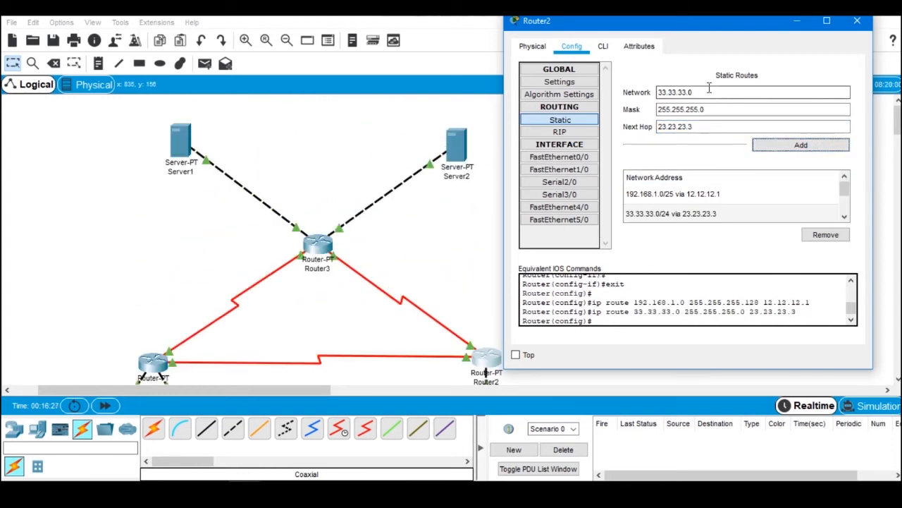
Step: Add a static route on Router2 to network 43.43.43.0 with mask 255.255.255.0 and next hop 23.23.23.3, and close the router's window
drag(708, 92, 657, 93)
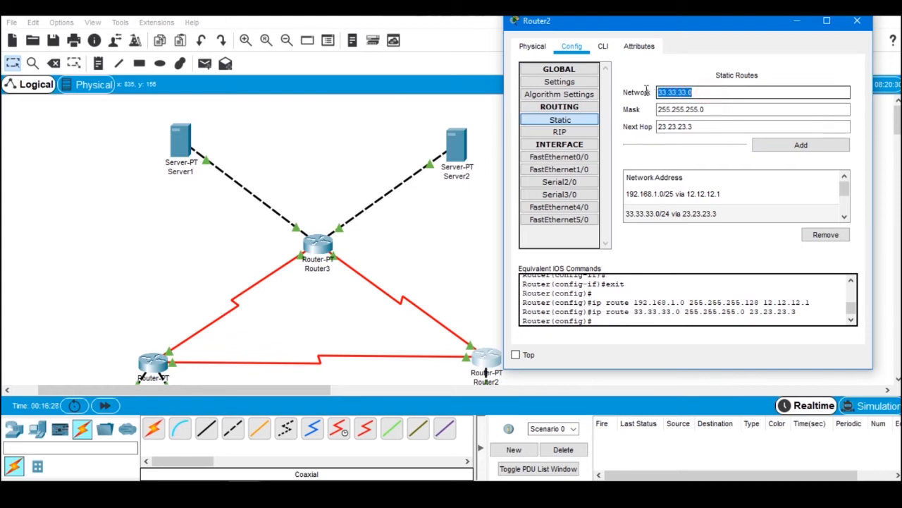
text(43.)
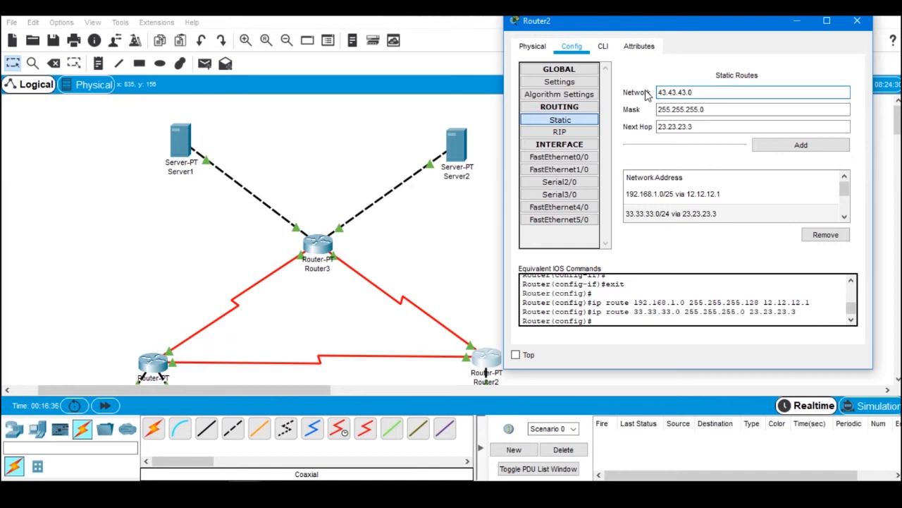
click(707, 108)
click(703, 128)
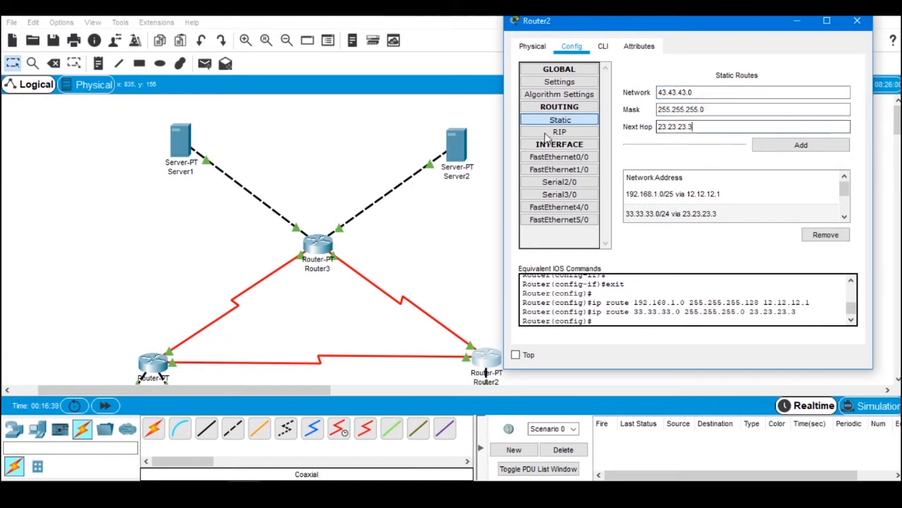
click(796, 151)
mouse_move(844, 189)
mouse_down()
mouse_move(846, 210)
mouse_move(849, 195)
mouse_up()
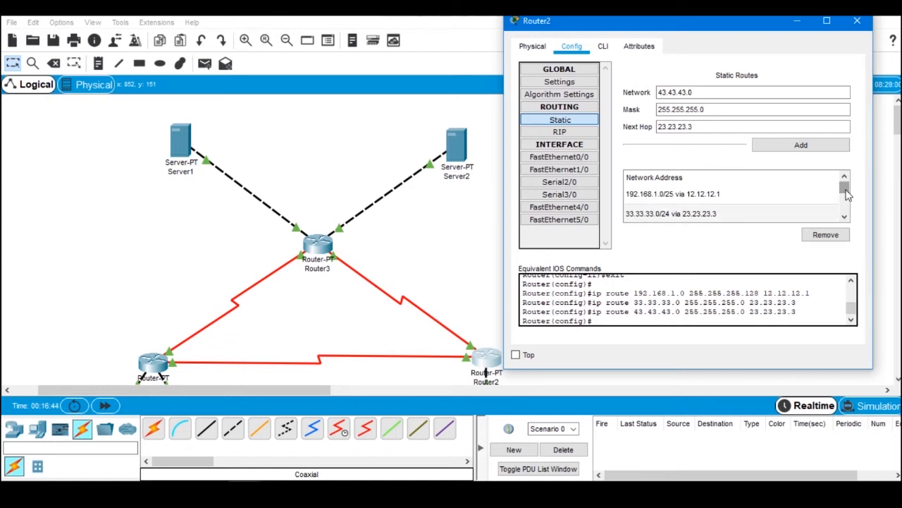
click(854, 22)
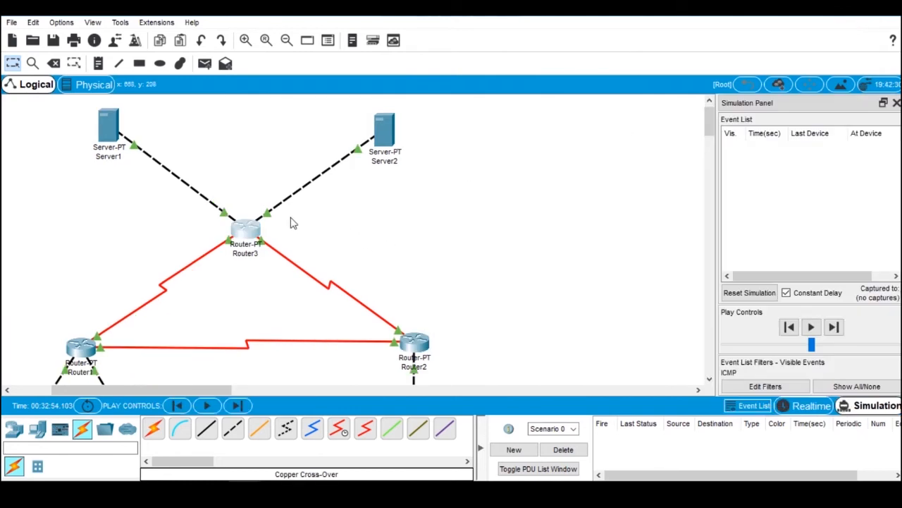
Step: Add a static route on Router3 to network 192.168.1.0 with mask 255.255.255.128 and next hop 13.13.13.1
click(250, 227)
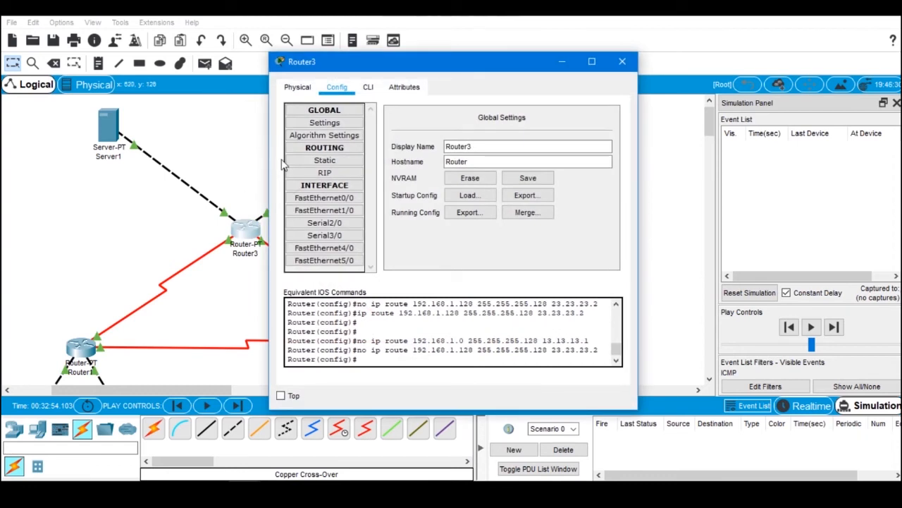
click(310, 163)
click(454, 133)
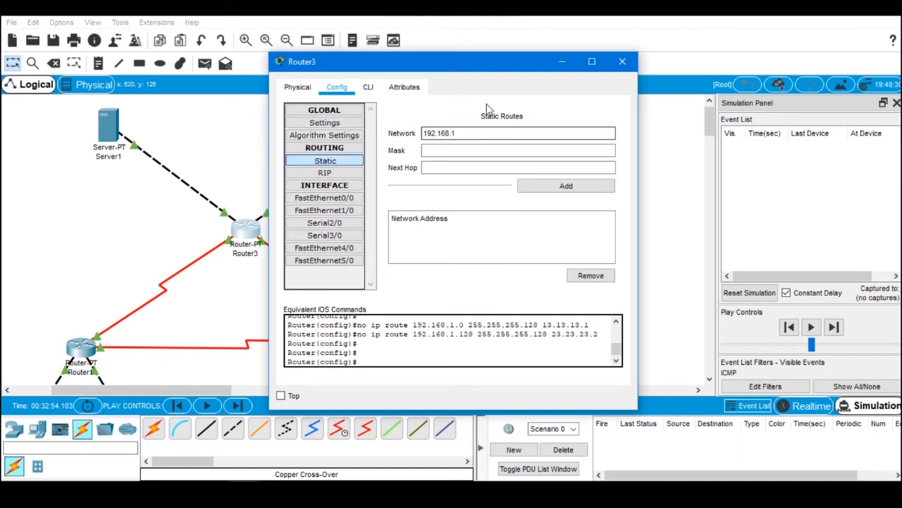
key(Tab)
text(2)
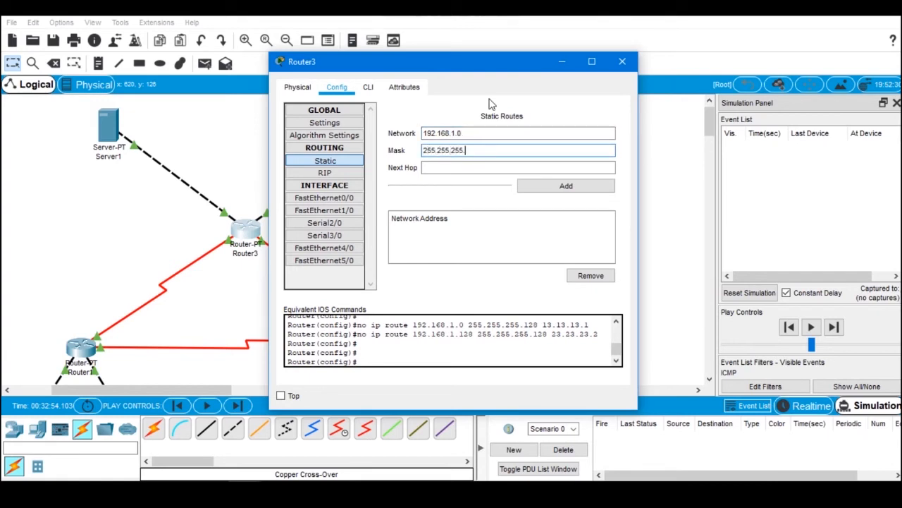
key(Tab)
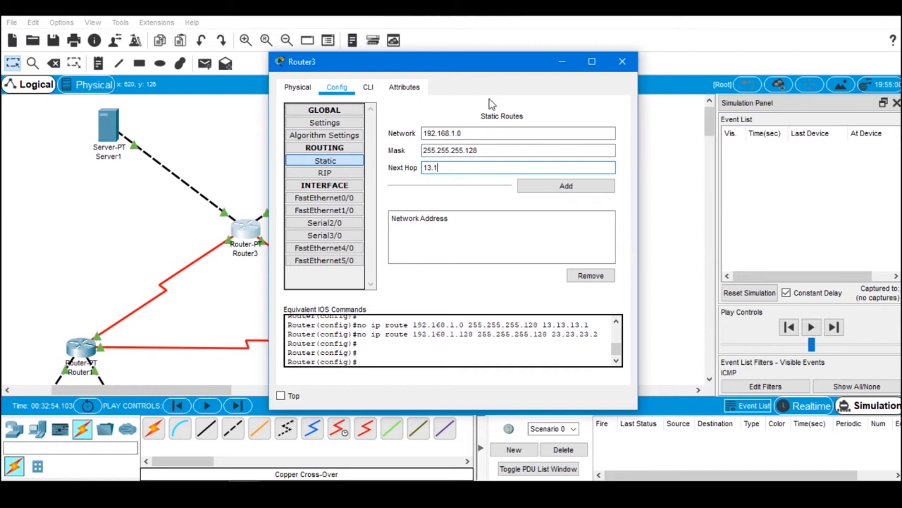
click(556, 188)
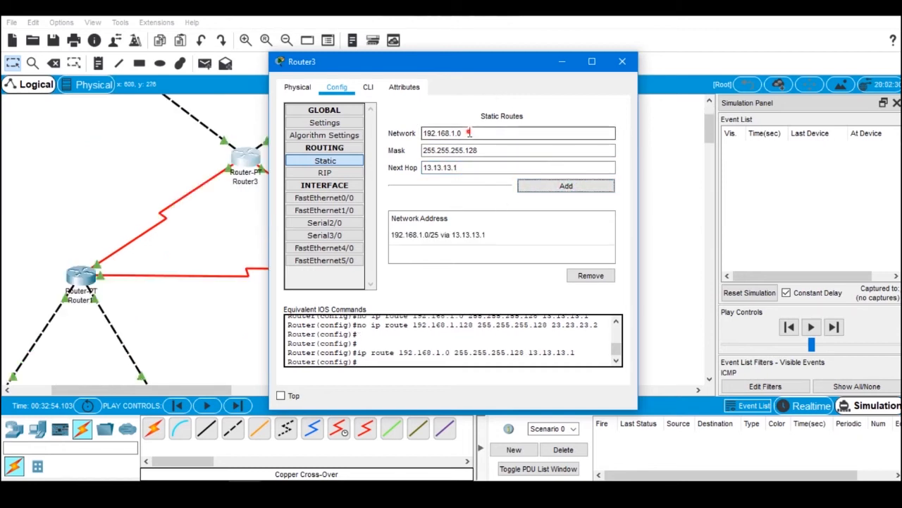
Step: Add a static route on Router3 to network 192.168.1.128 with mask 255.255.255.128 and next hop 23.23.23.2, and close the router's window
click(469, 133)
key(Tab)
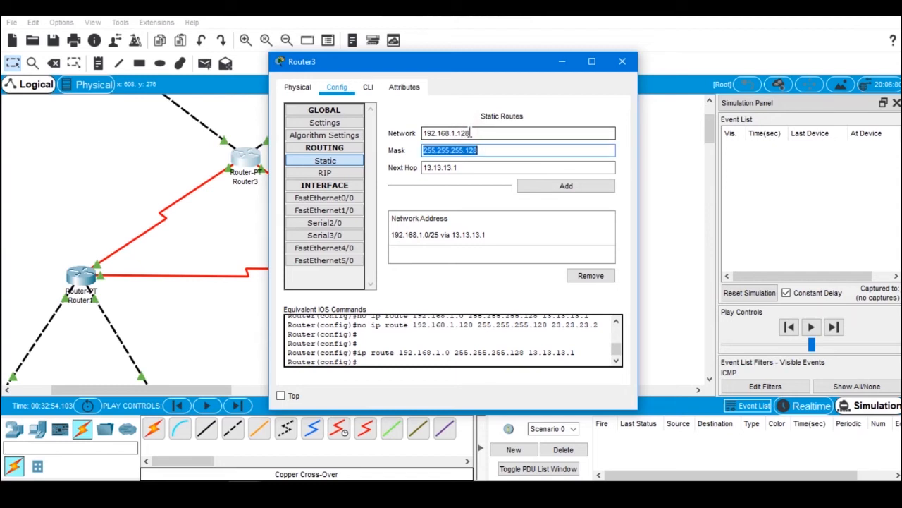
key(Tab)
text(23.23)
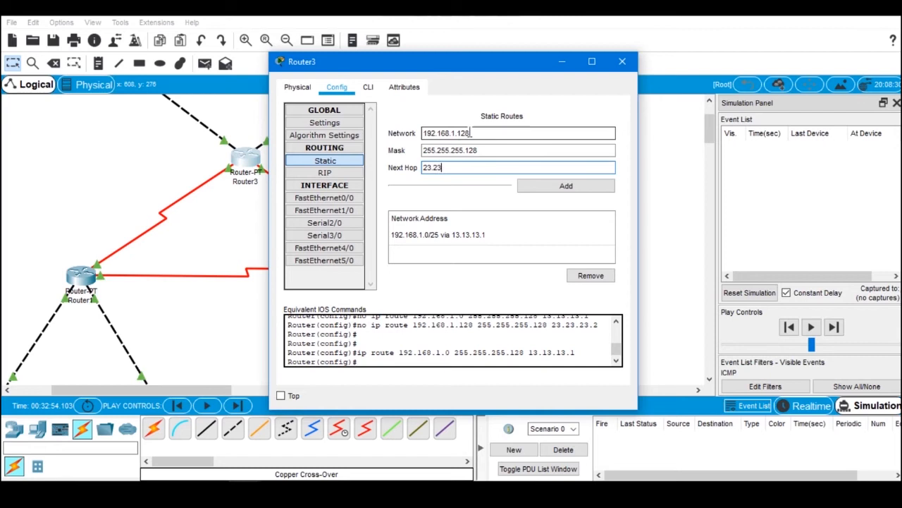
text(.23.2)
click(564, 189)
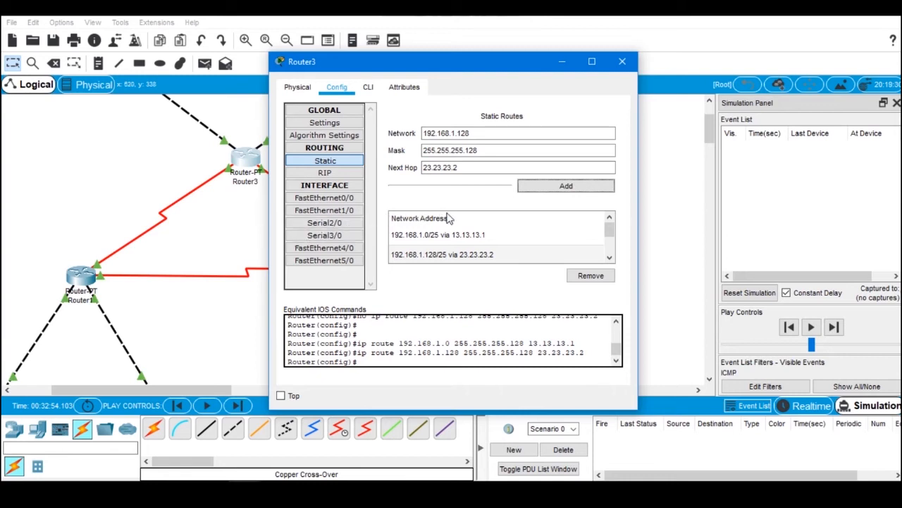
click(620, 64)
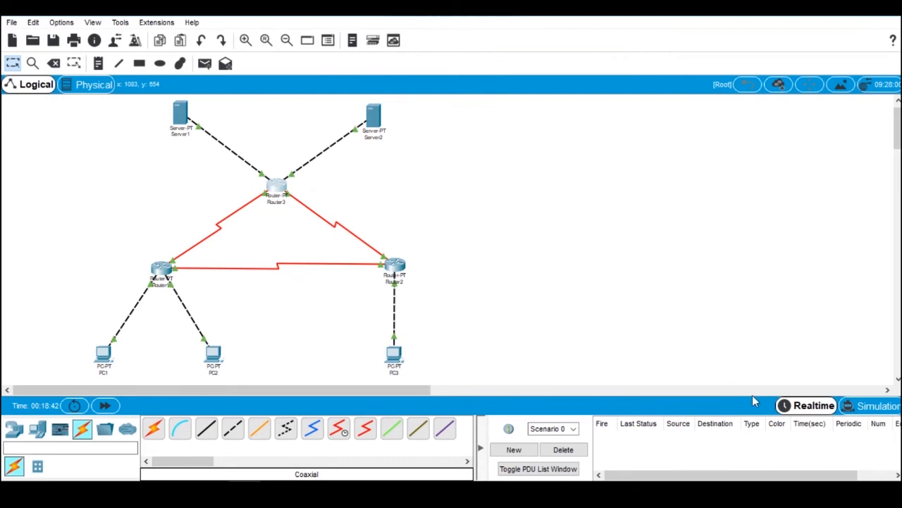
Step: Switch to simulation mode and limit the visible event filters to ICMP only
click(856, 408)
click(817, 388)
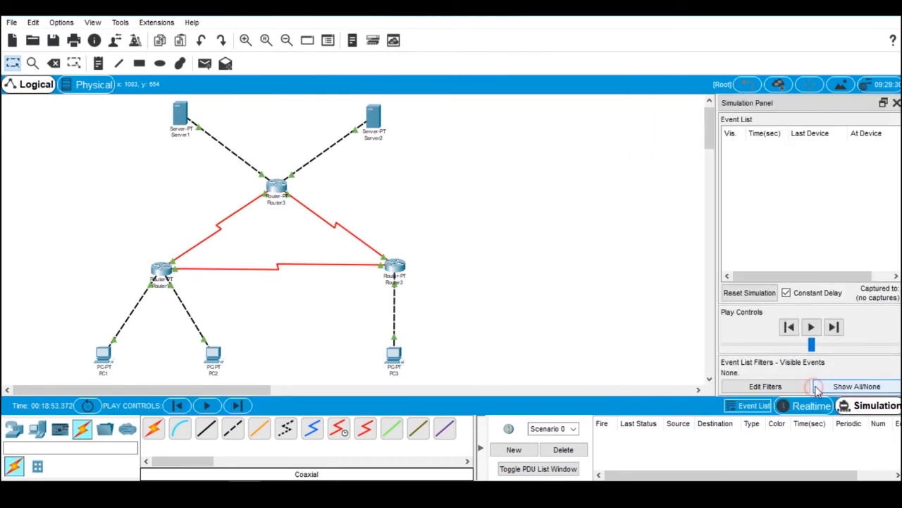
click(798, 390)
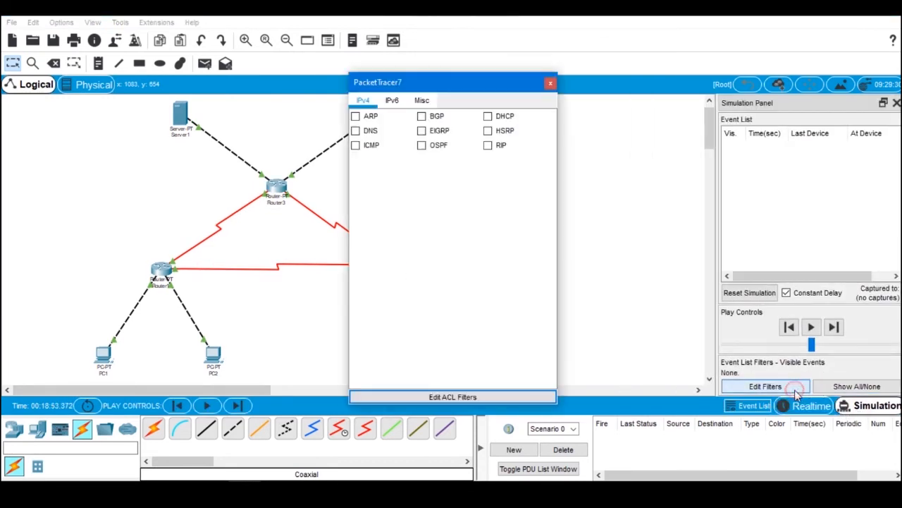
click(357, 148)
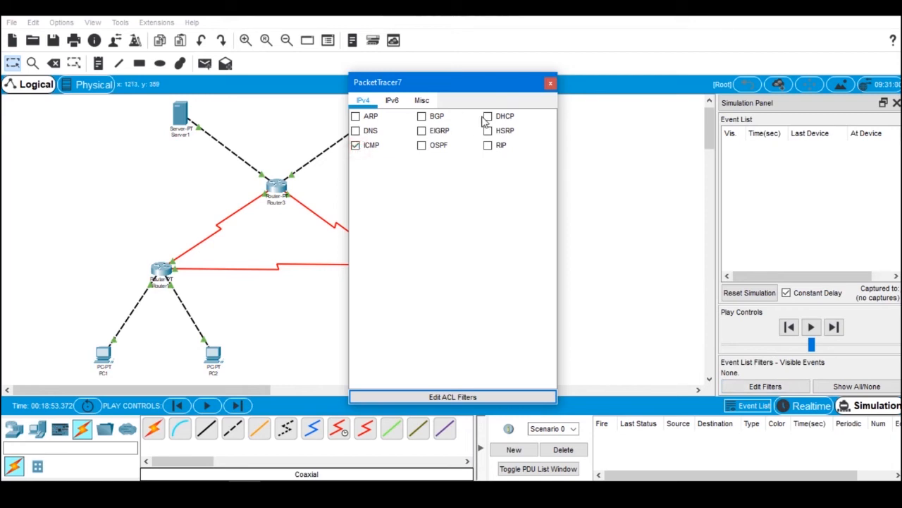
Step: Close the event filter window and add a simple PDU from PC1 to PC2
click(551, 84)
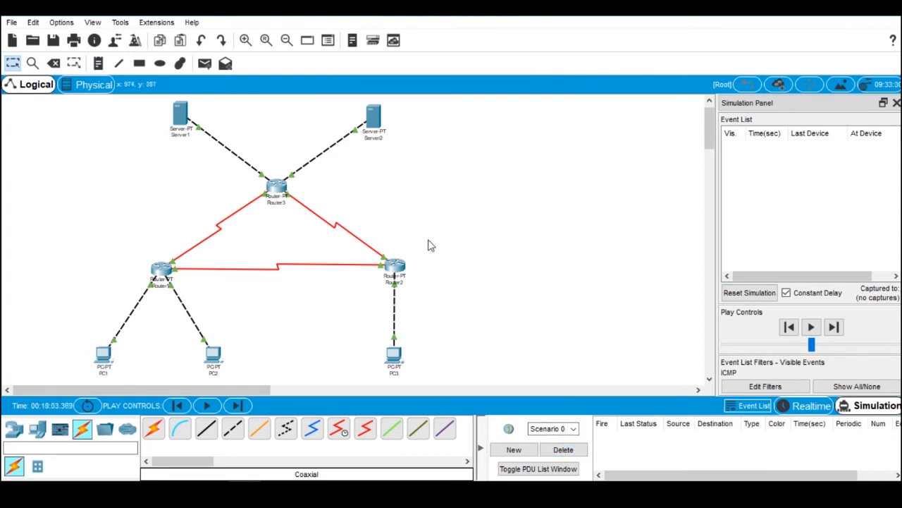
click(205, 64)
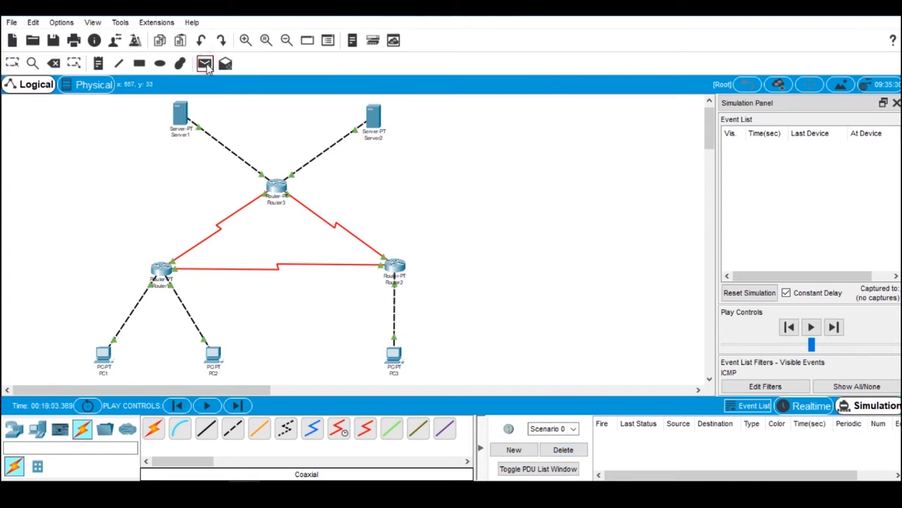
click(105, 357)
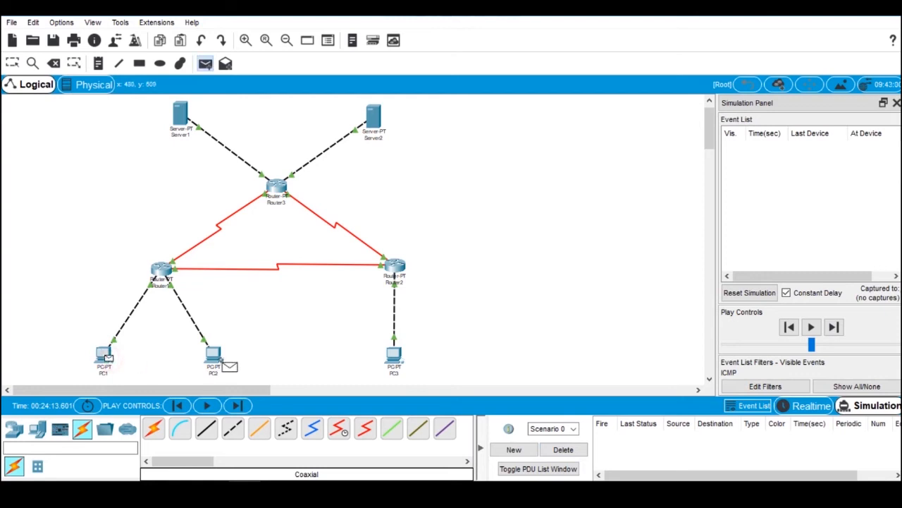
click(215, 358)
Step: Step the simulation forward until the reply from PC2 returns to PC1, and delete the scenario
click(838, 327)
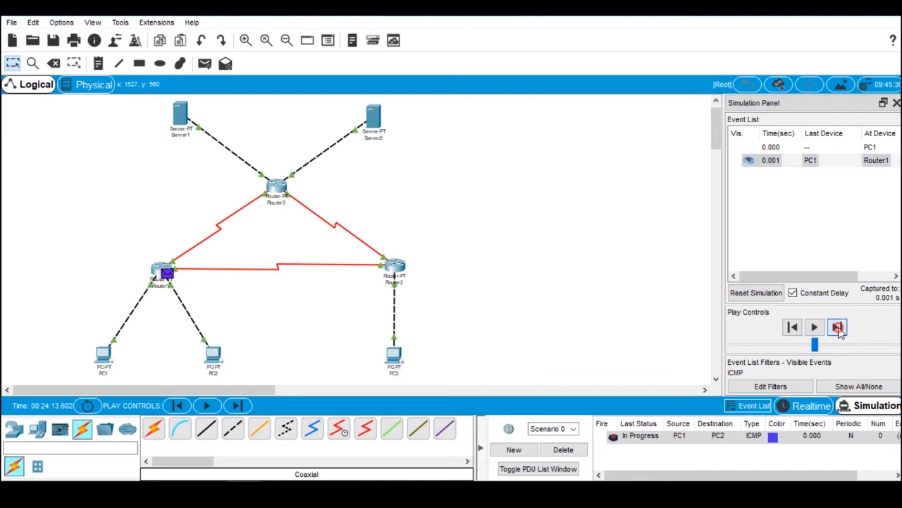
click(837, 327)
click(838, 327)
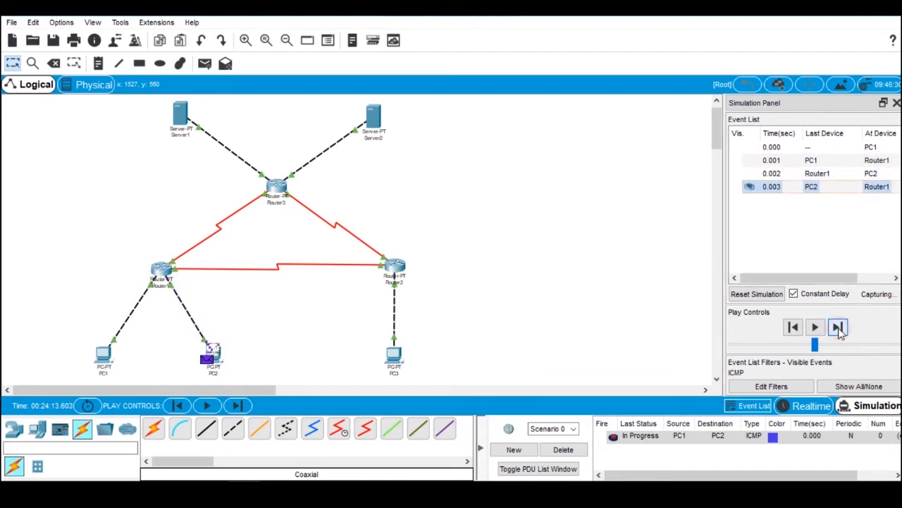
click(838, 327)
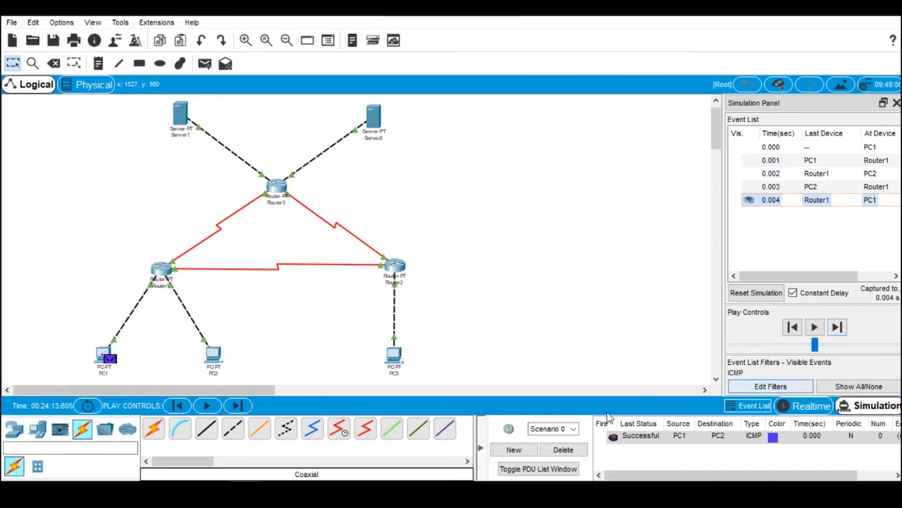
click(564, 449)
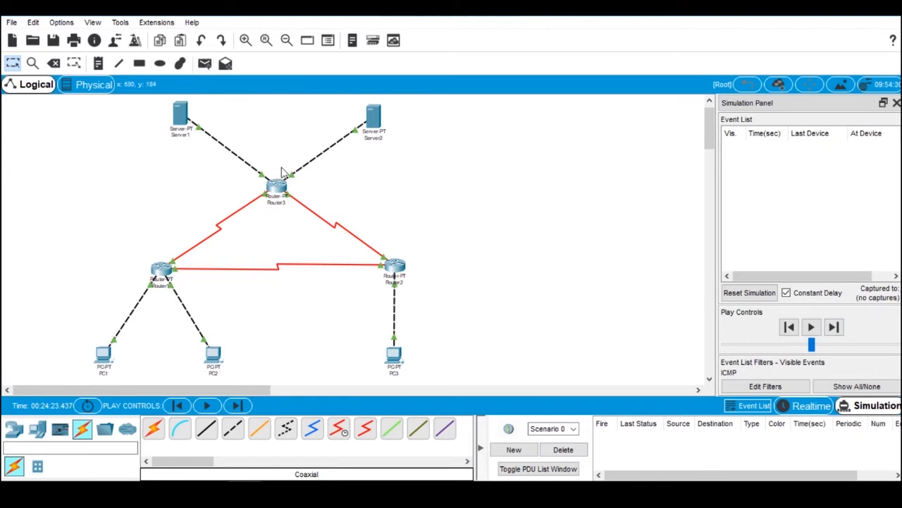
Step: Add a simple PDU with PC1 as source and PC3 as destination
click(204, 63)
click(105, 354)
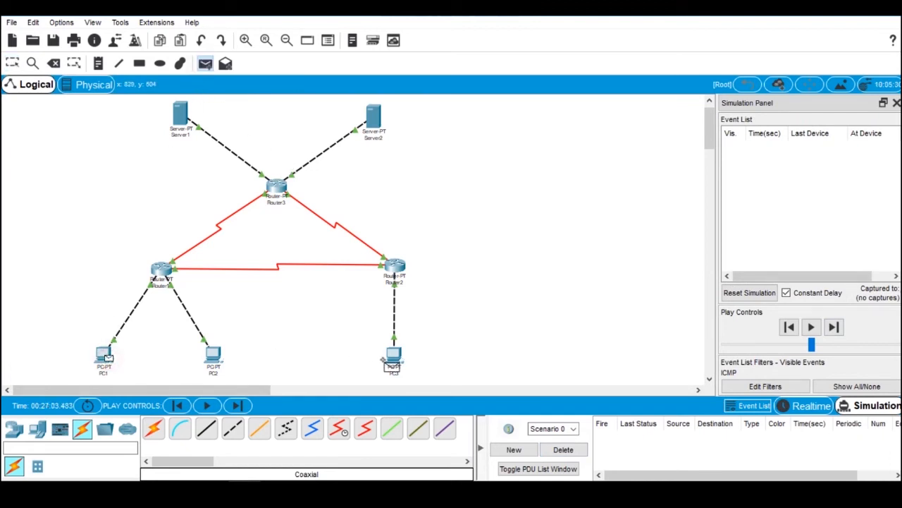
click(393, 356)
Step: Step the simulation forward until the reply from PC3 returns to PC1, and delete the scenario
click(837, 328)
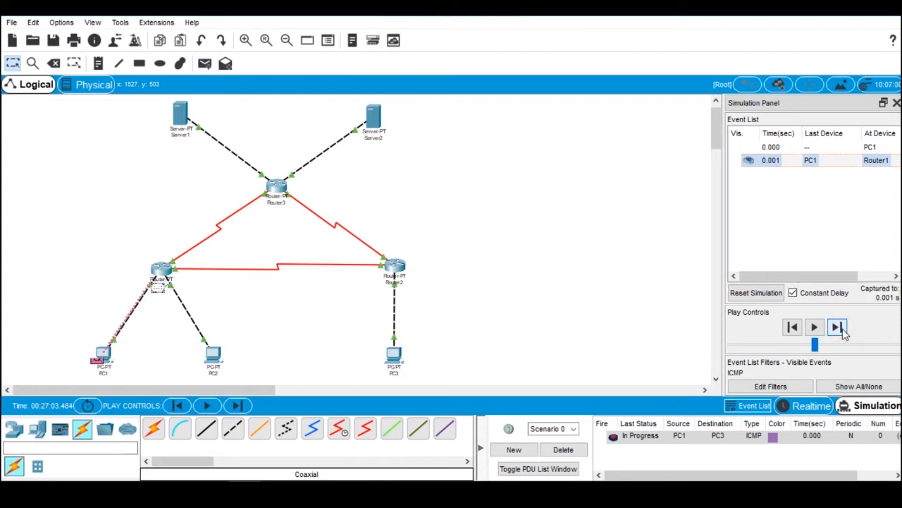
click(837, 327)
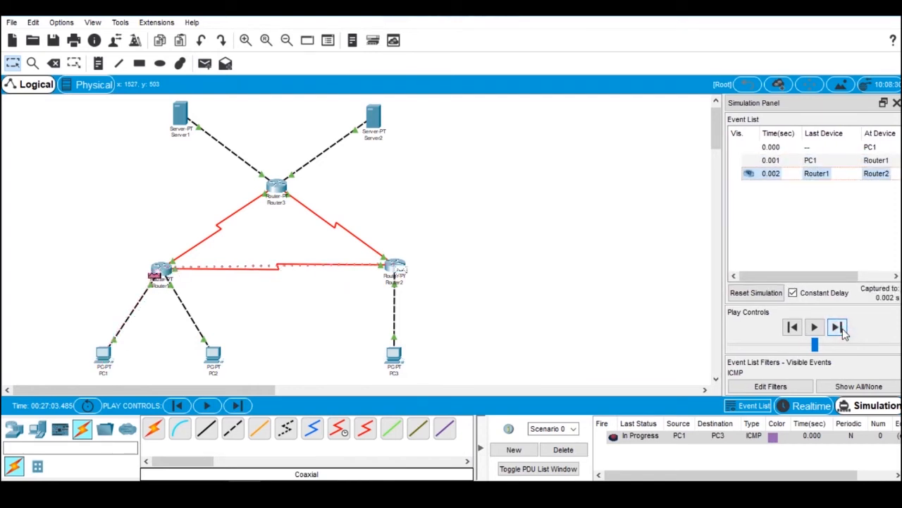
click(837, 327)
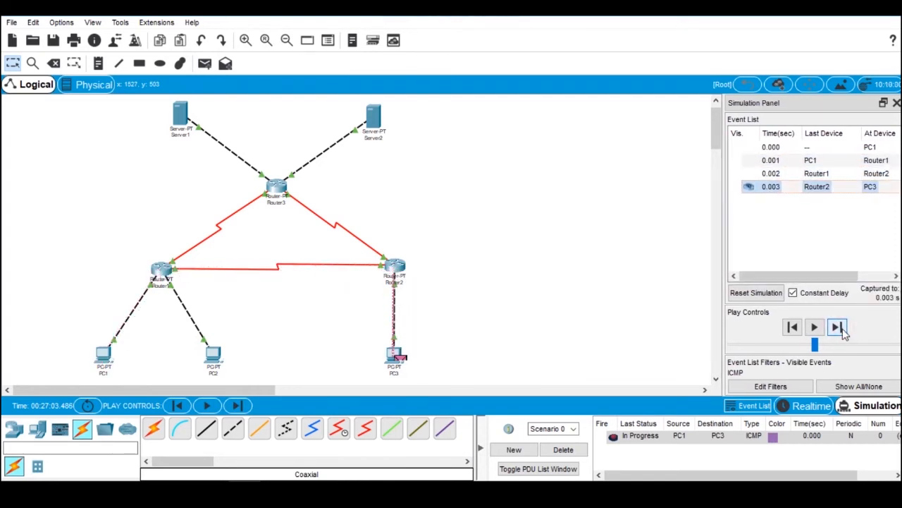
click(837, 328)
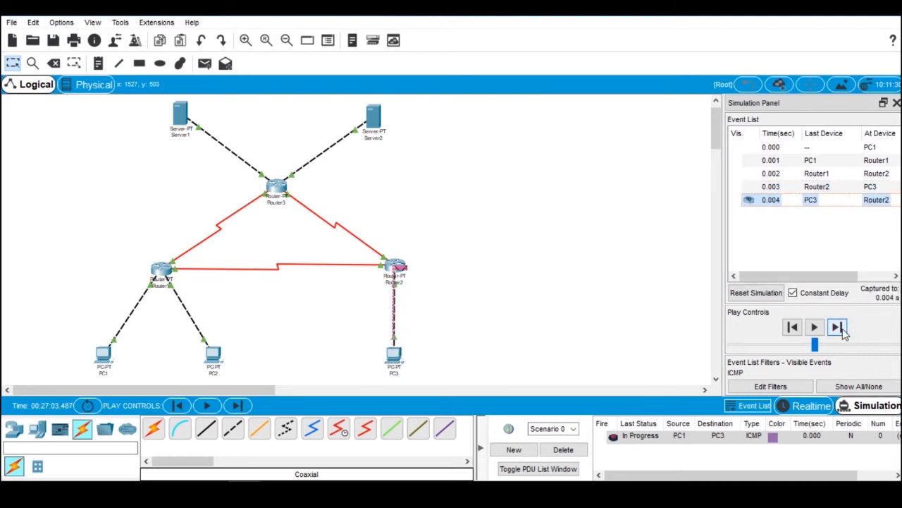
click(836, 327)
click(838, 328)
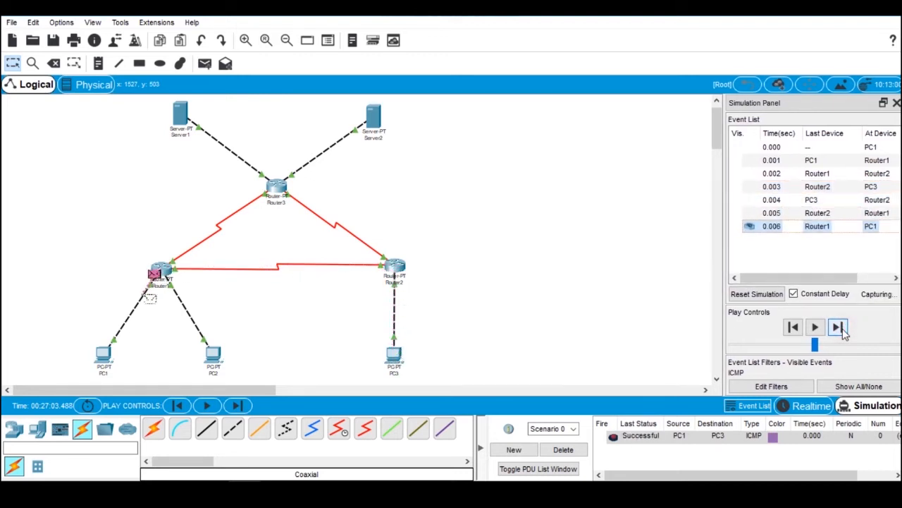
click(580, 451)
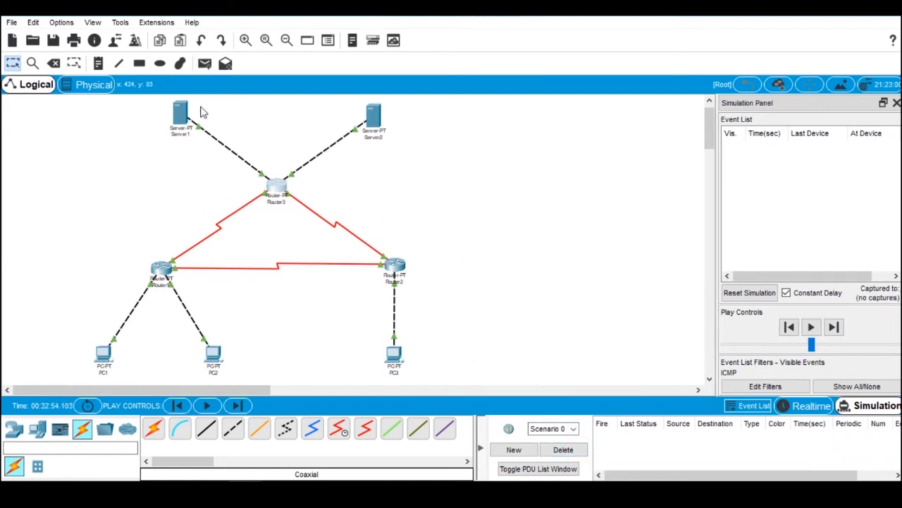
Step: Add a simple PDU with PC1 as source and Server1 as destination
click(205, 63)
click(104, 356)
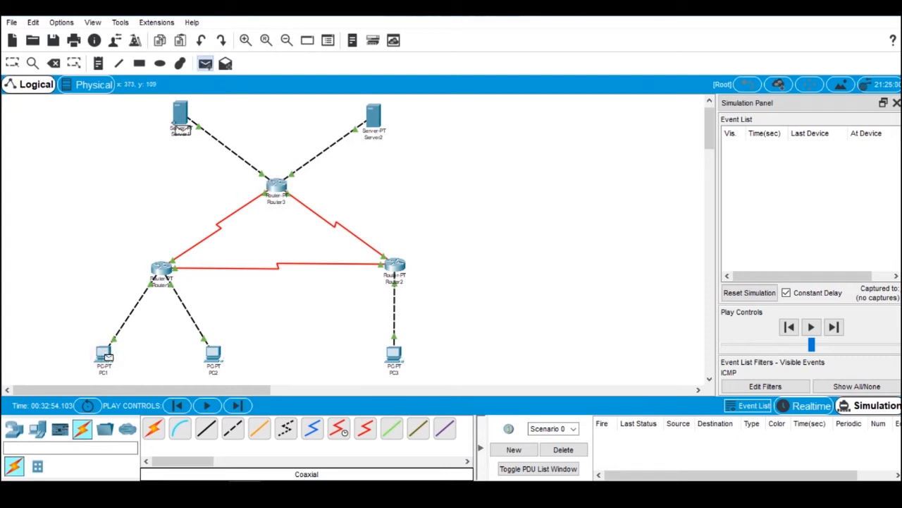
click(181, 114)
Step: Step the simulation forward until the reply from Server1 returns to PC1, and delete the scenario
click(836, 326)
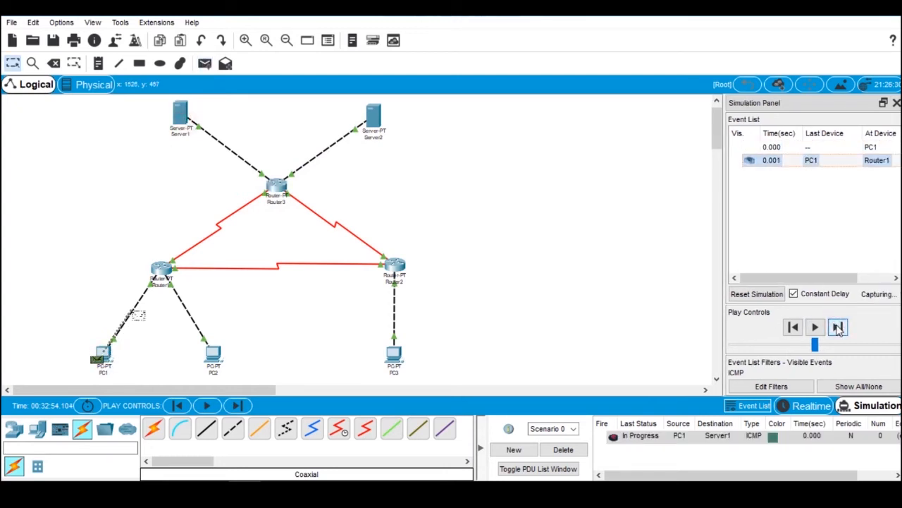
click(837, 327)
click(836, 326)
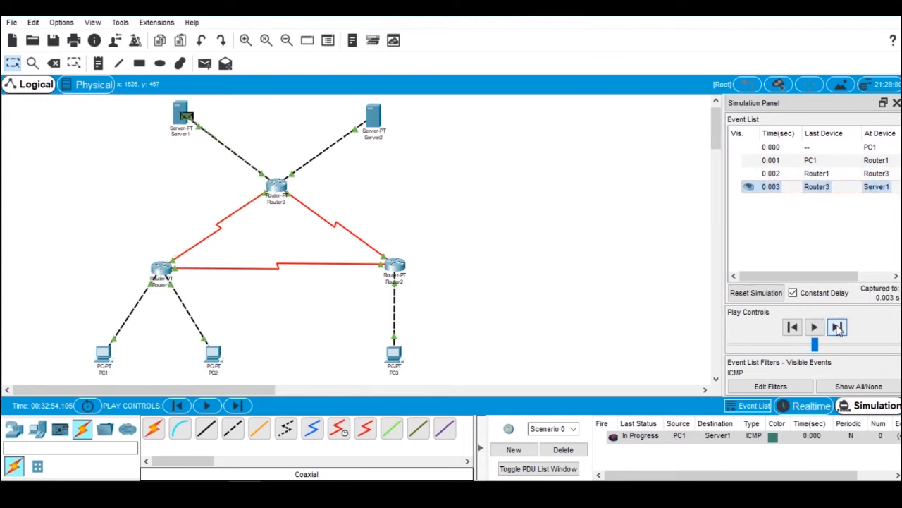
click(836, 326)
click(837, 327)
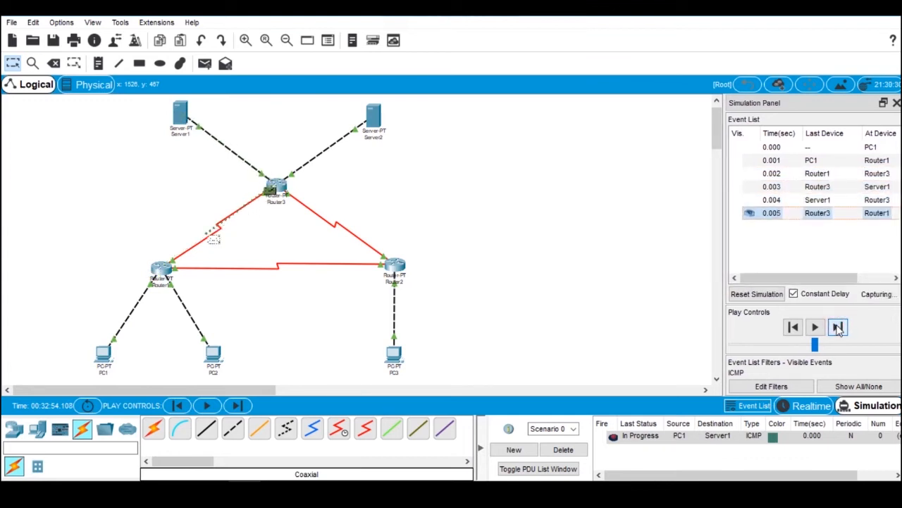
click(837, 326)
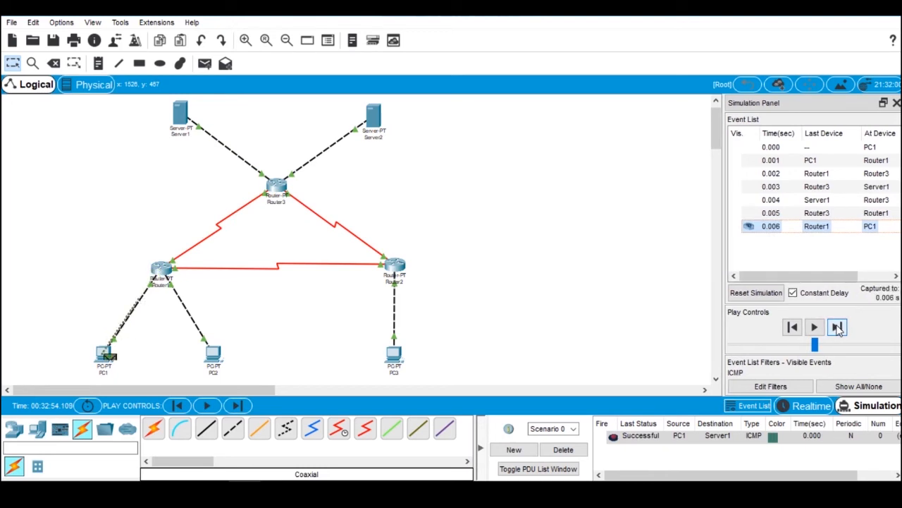
click(564, 449)
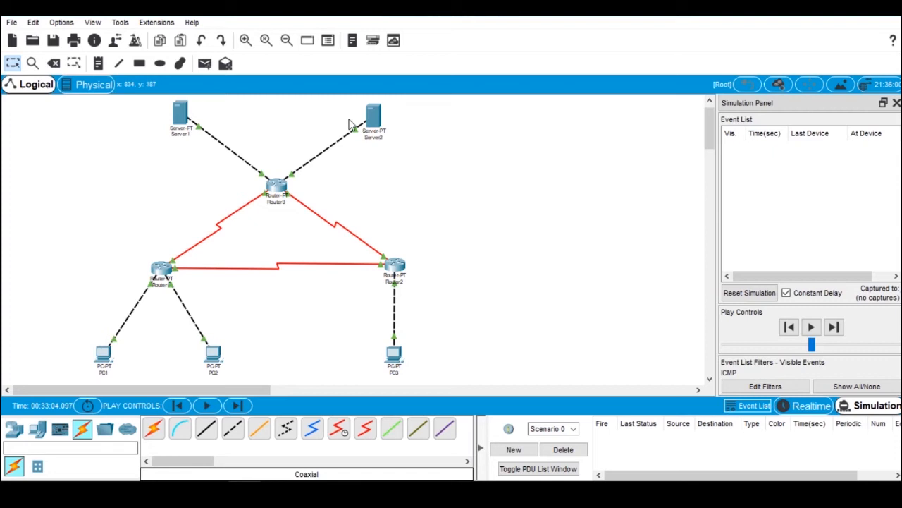
click(204, 64)
click(103, 354)
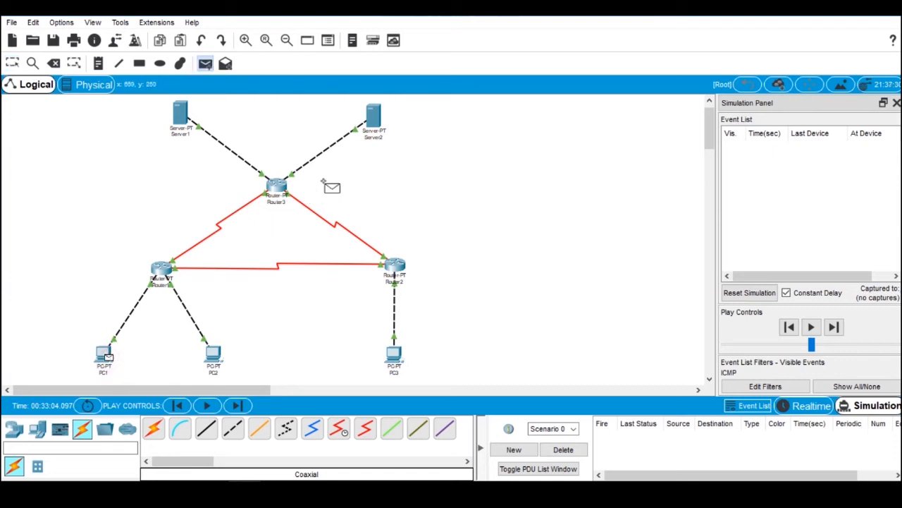
click(374, 125)
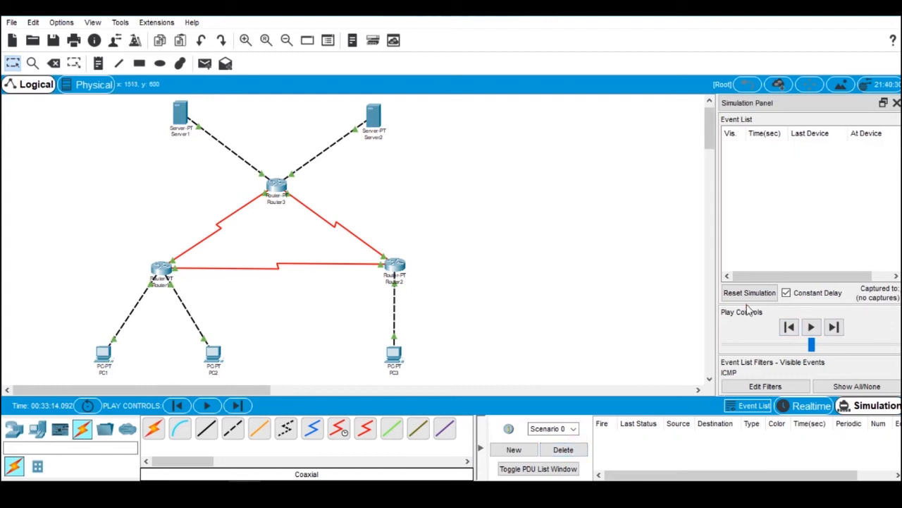
Step: Add a simple PDU with PC1 as source and Server2 as destination
click(204, 63)
click(104, 356)
click(376, 124)
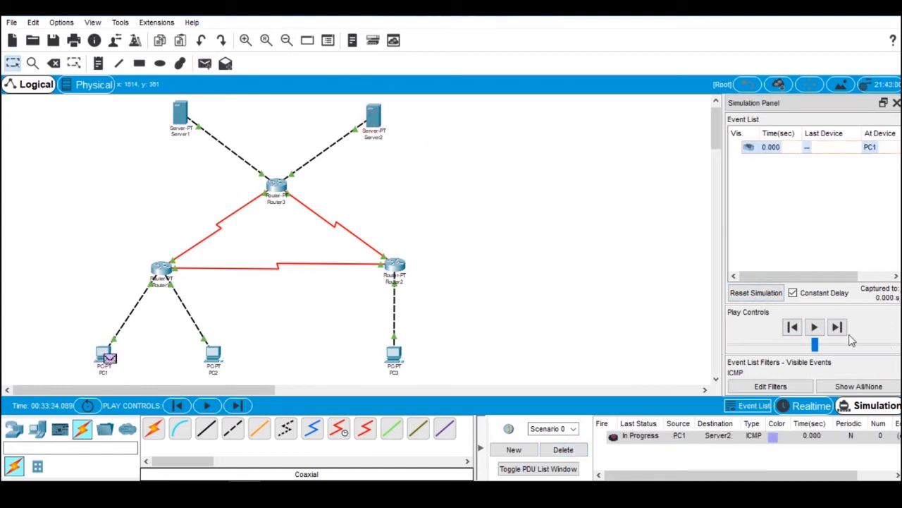
Step: Step the simulation forward until the reply from Server2 returns to PC1, and clear it by resetting the simulation and deleting the scenario
click(836, 327)
click(837, 328)
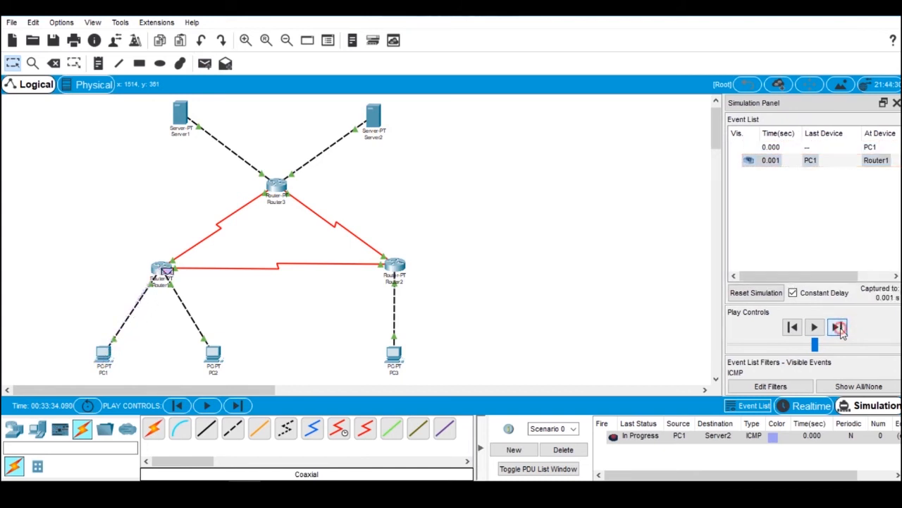
click(837, 328)
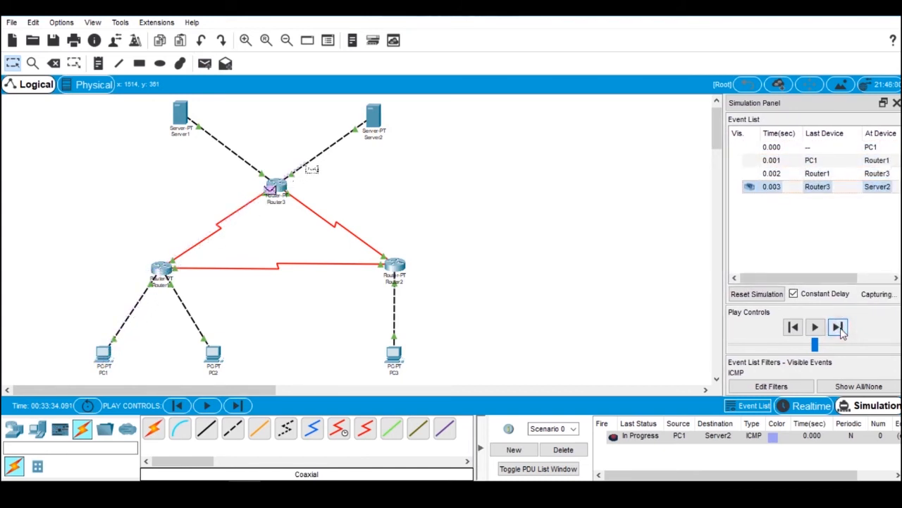
click(837, 327)
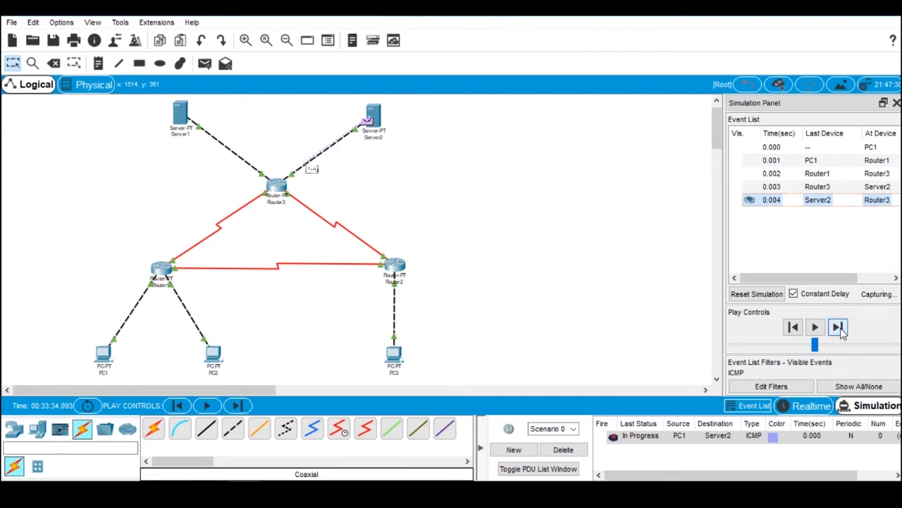
click(837, 328)
click(838, 328)
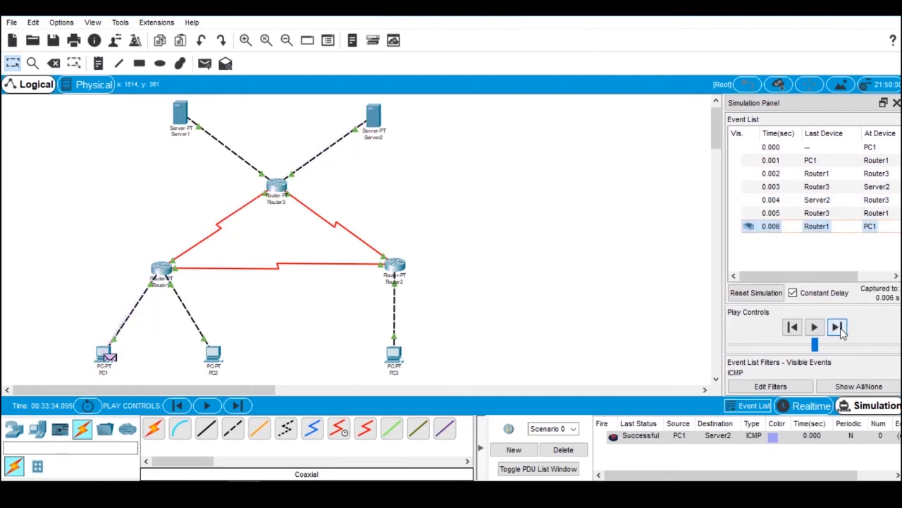
click(758, 293)
click(577, 450)
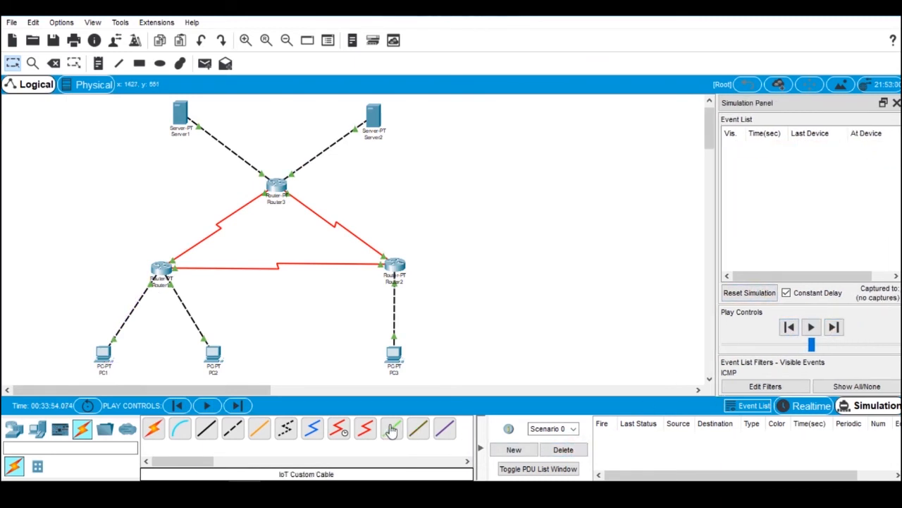
Step: Send a simple PDU from PC3 to PC1 and step the simulation forward until the reply returns to PC3
click(204, 64)
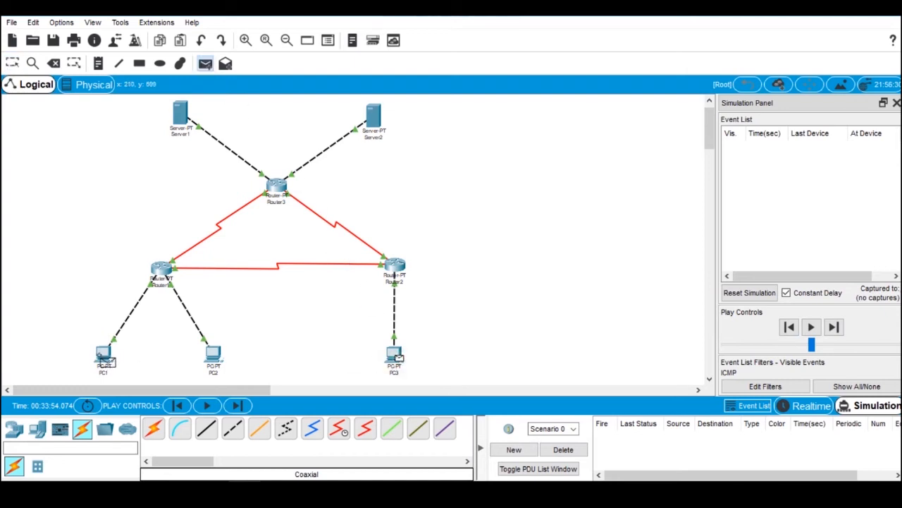
click(104, 357)
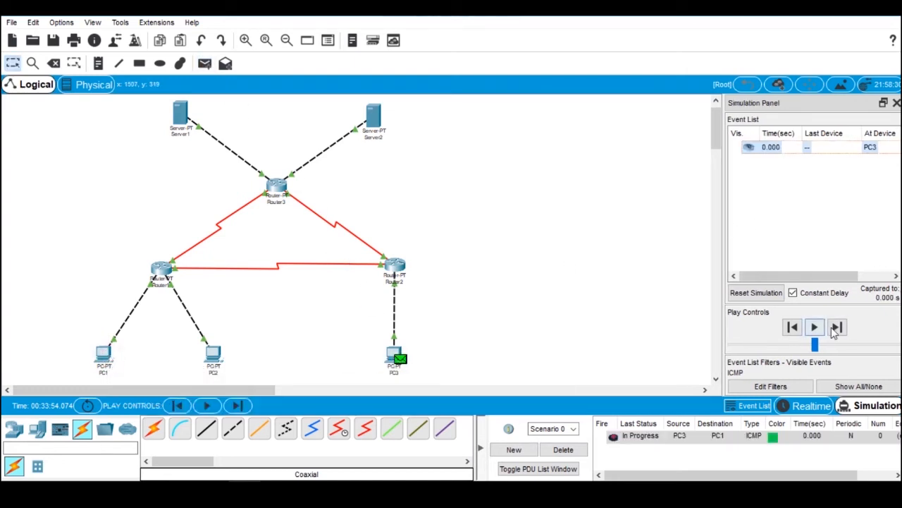
click(835, 329)
click(837, 329)
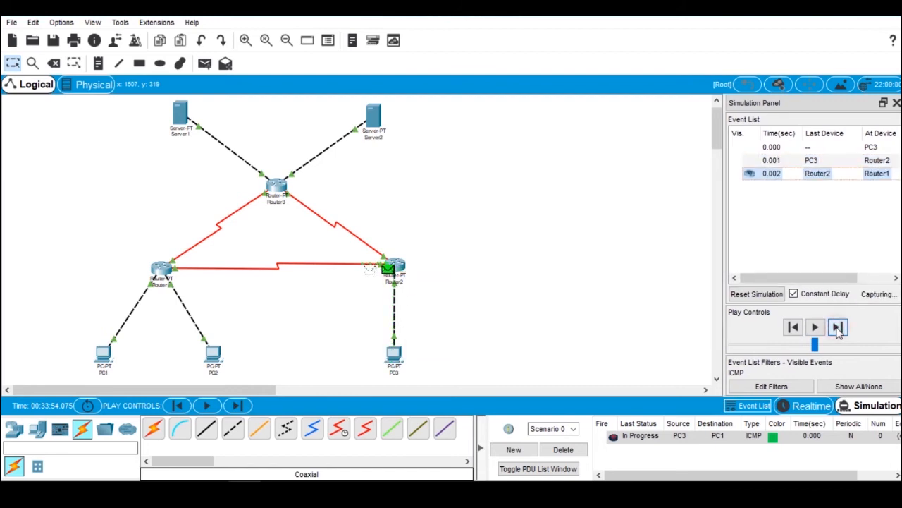
click(837, 328)
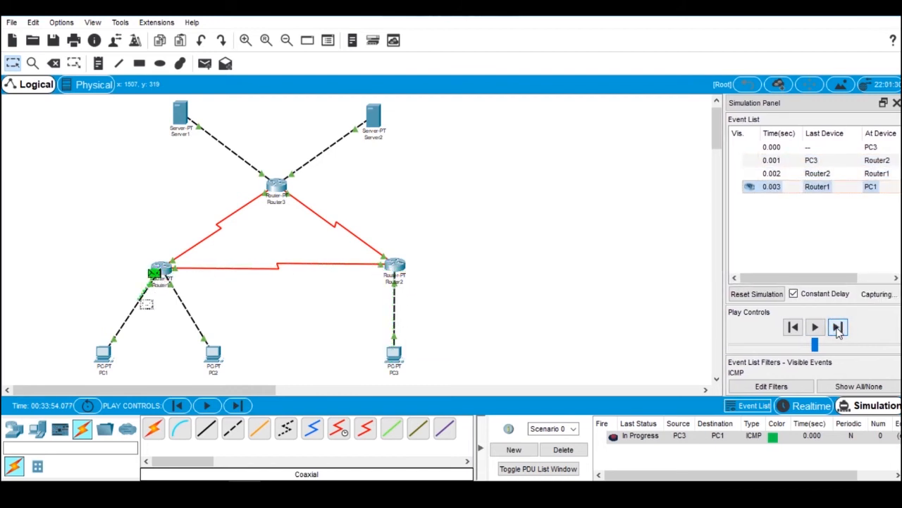
click(837, 328)
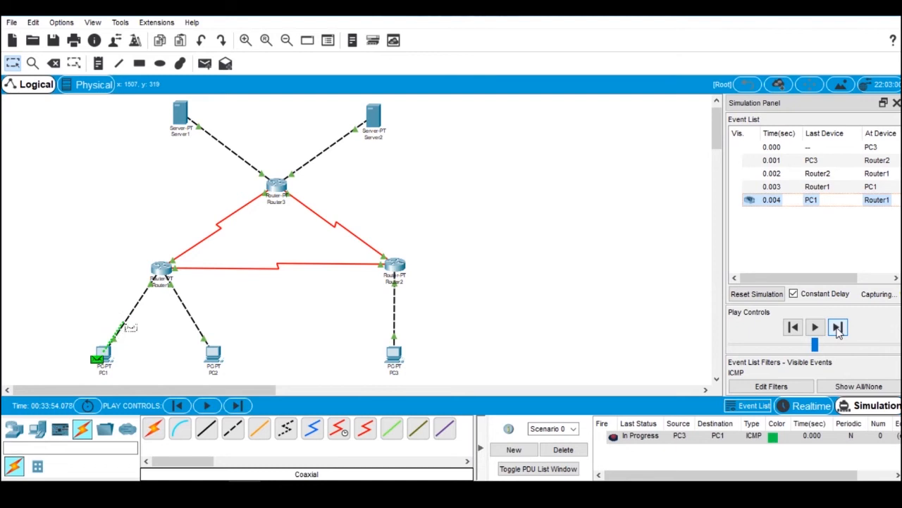
click(837, 328)
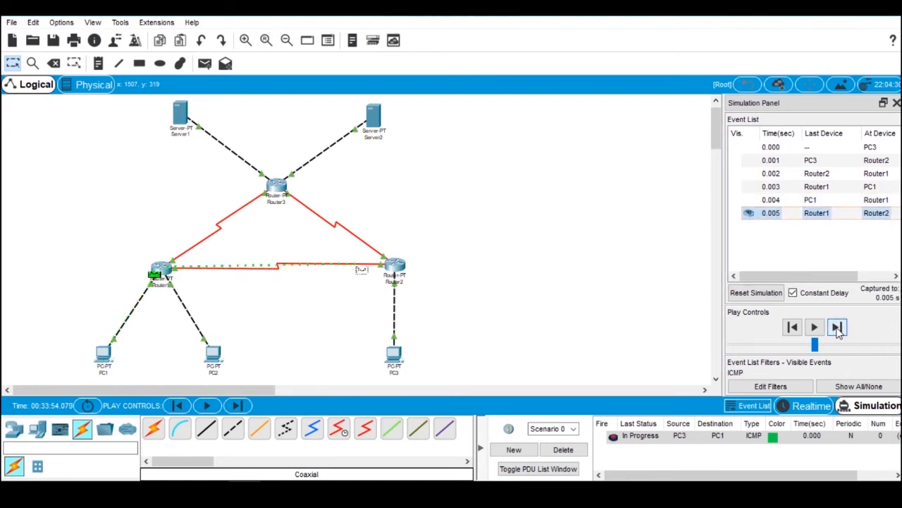
click(836, 328)
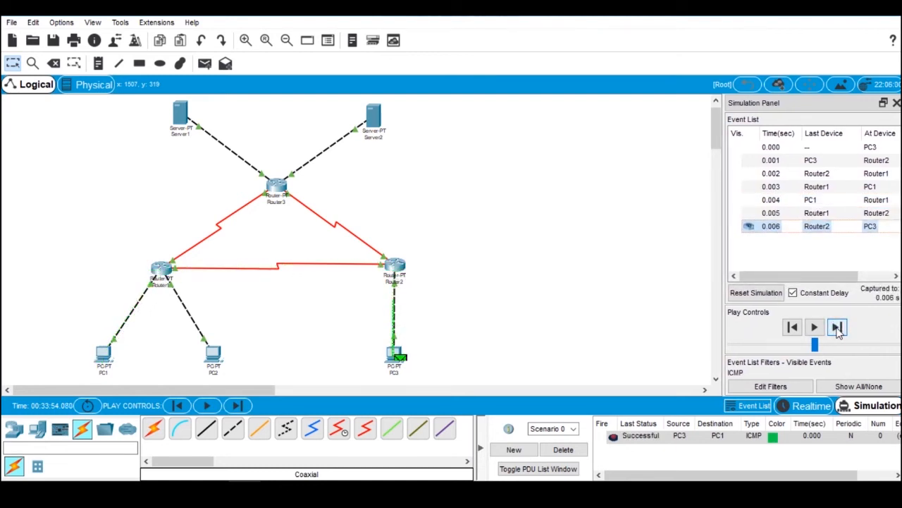
Step: Reset the simulation, delete the scenario, and add a simple PDU from PC3 to PC2
click(757, 294)
click(564, 451)
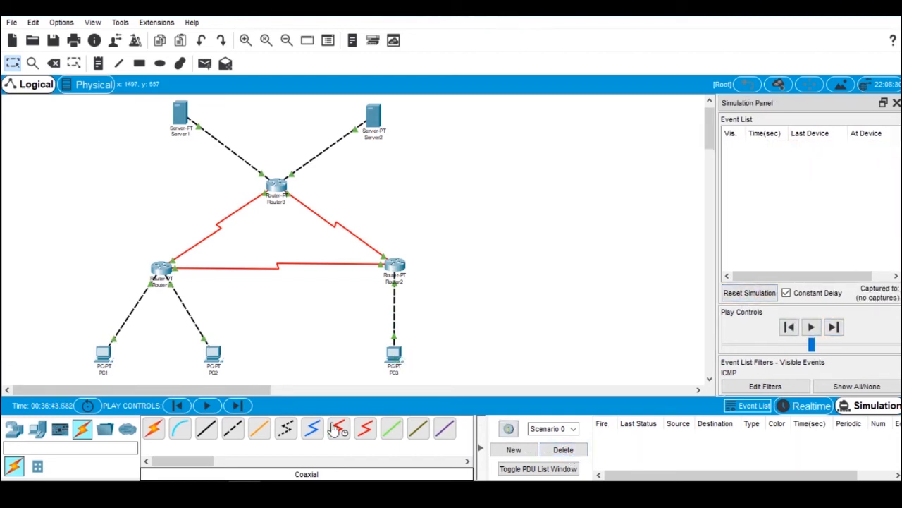
click(206, 64)
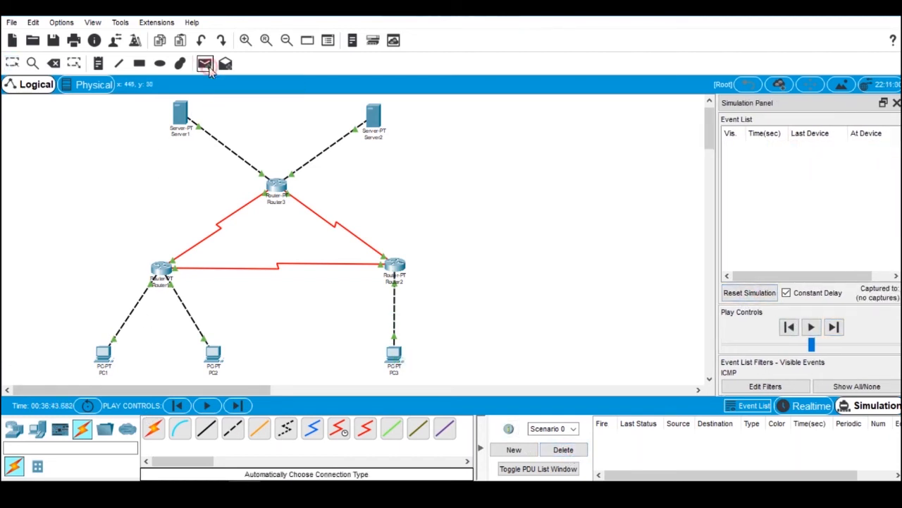
click(395, 356)
click(220, 360)
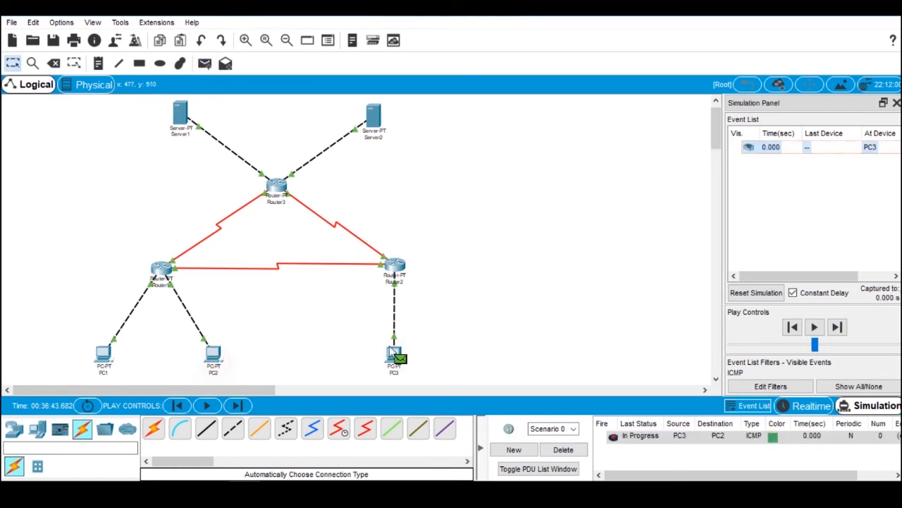
Step: Step the simulation forward until the reply from PC2 returns to PC3
click(836, 326)
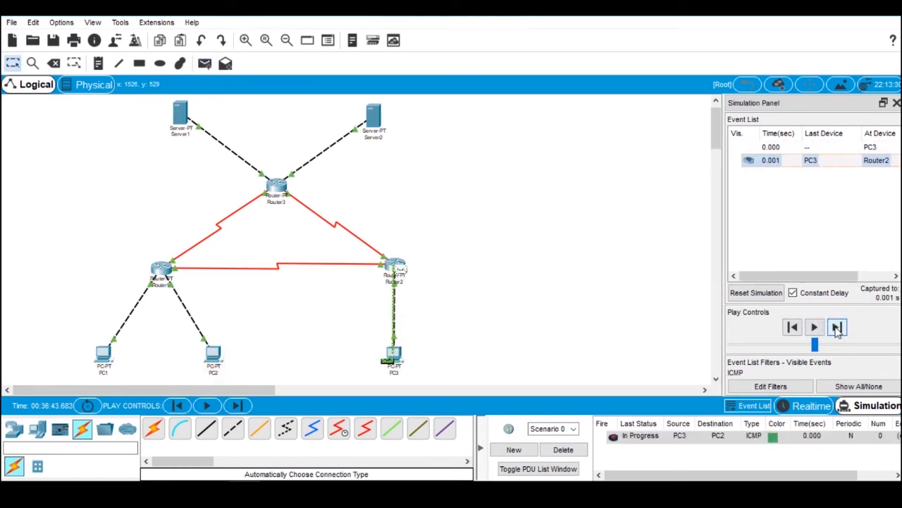
click(836, 327)
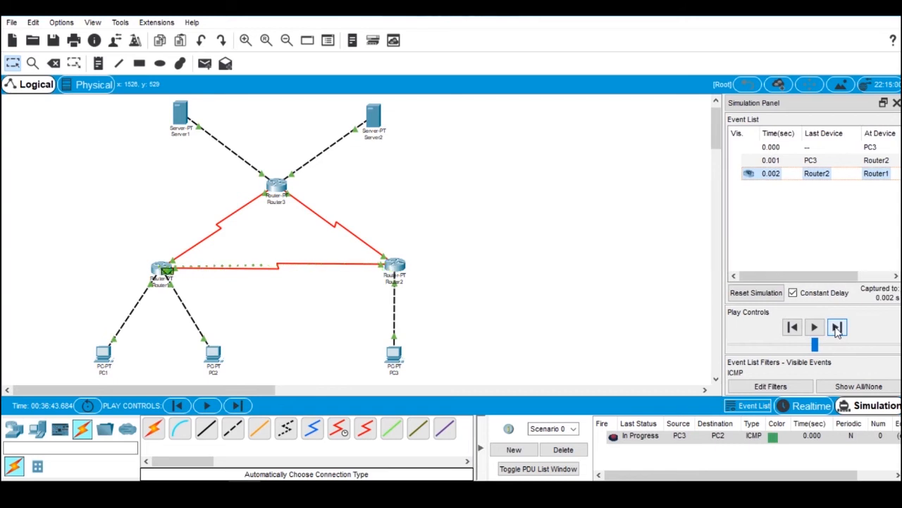
click(836, 327)
click(836, 327)
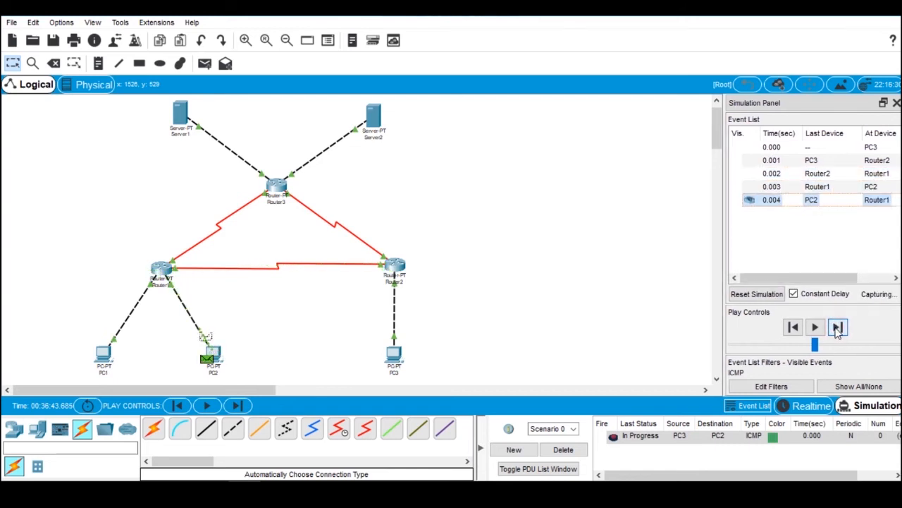
click(836, 327)
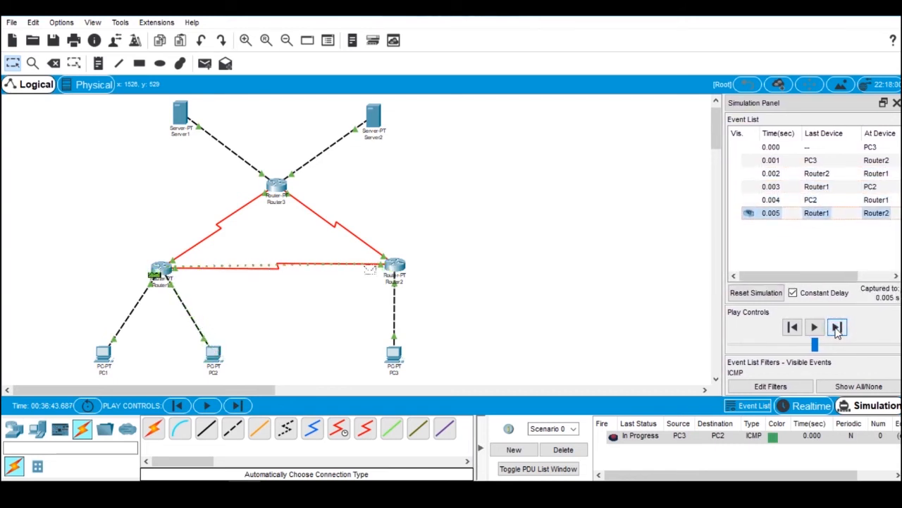
click(837, 327)
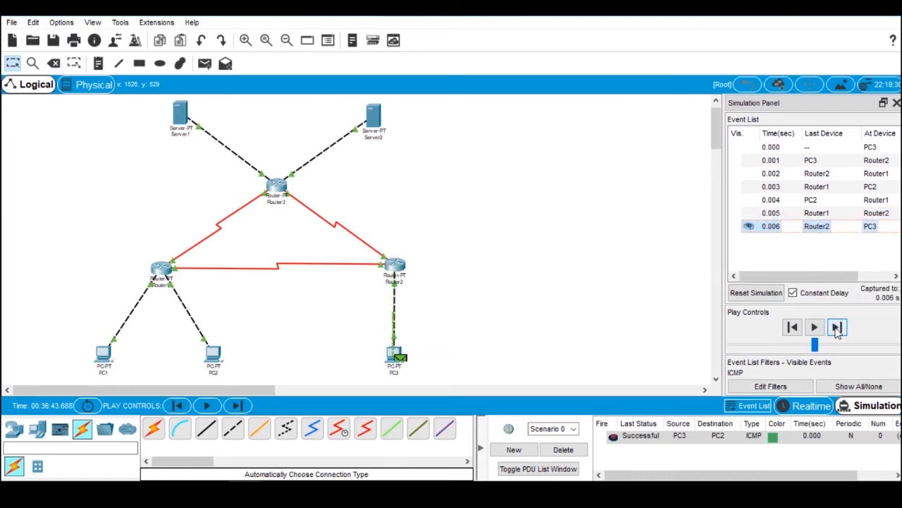
click(837, 328)
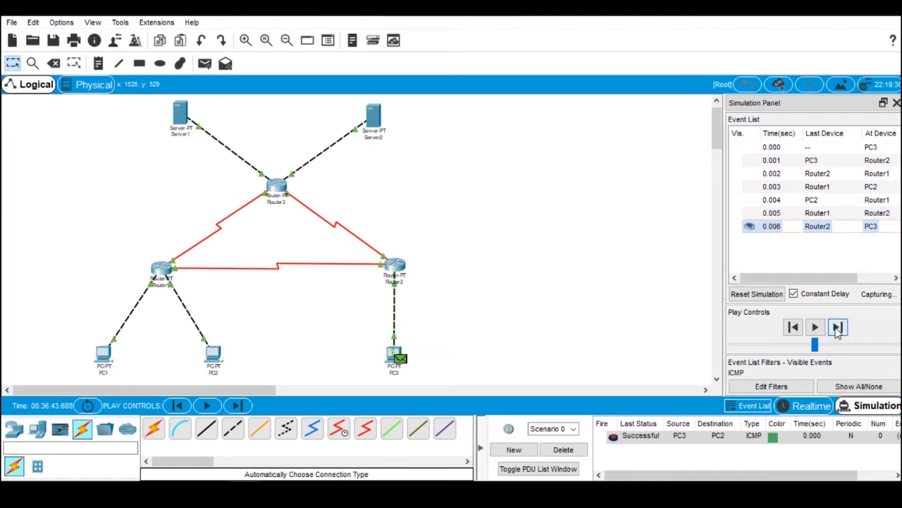
Step: Clear the PC2 test by resetting the simulation and deleting the scenario, and add a simple PDU from PC3 to Server1
click(755, 293)
click(564, 449)
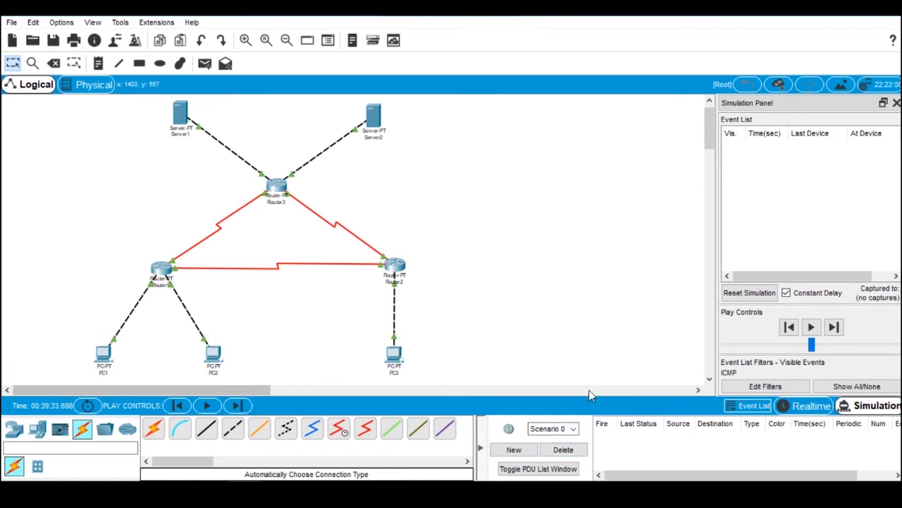
click(203, 68)
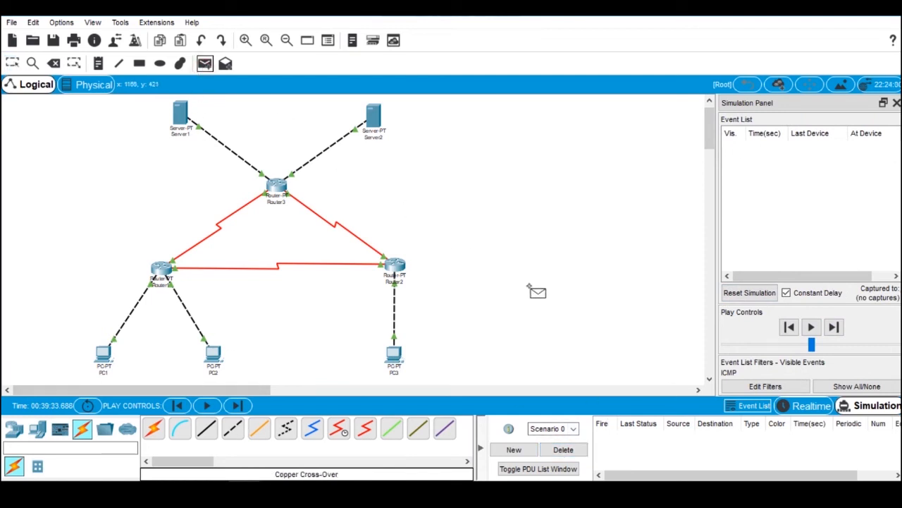
click(396, 358)
click(182, 120)
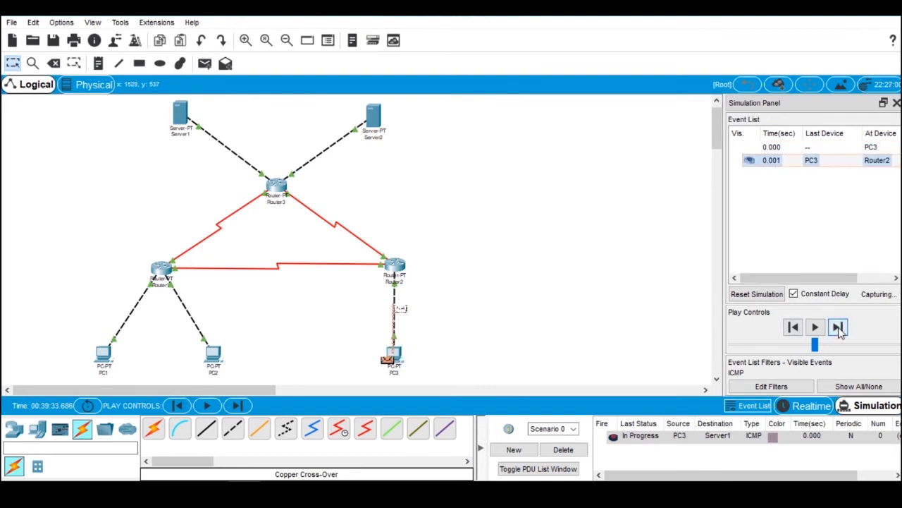
Step: Step the simulation forward until the reply from Server1 returns to PC3
click(837, 327)
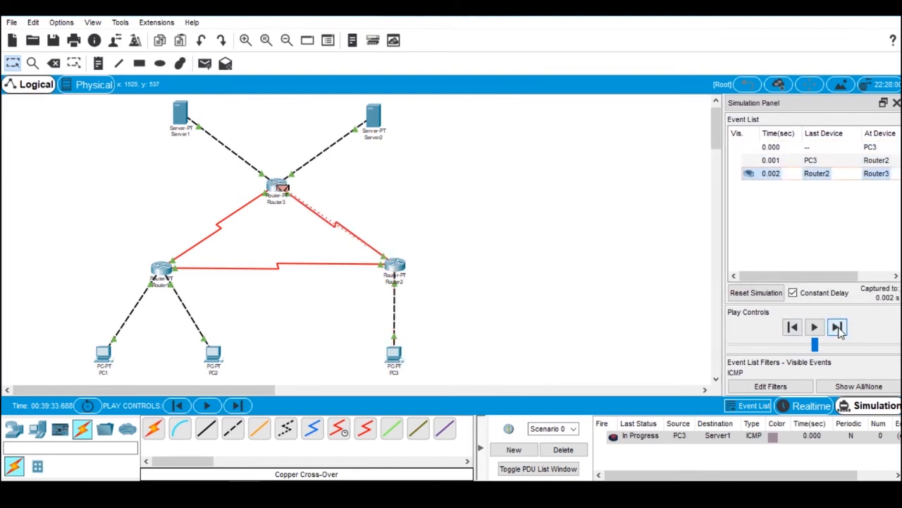
click(837, 327)
click(837, 327)
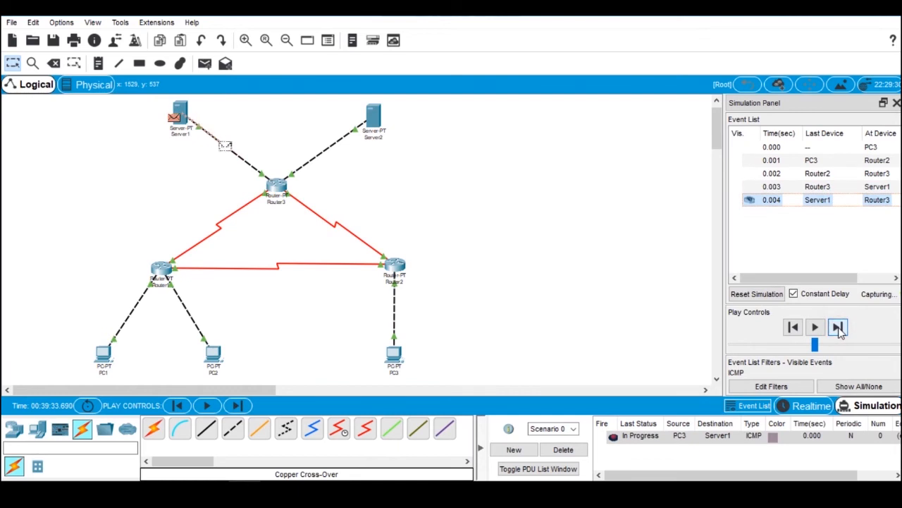
click(838, 327)
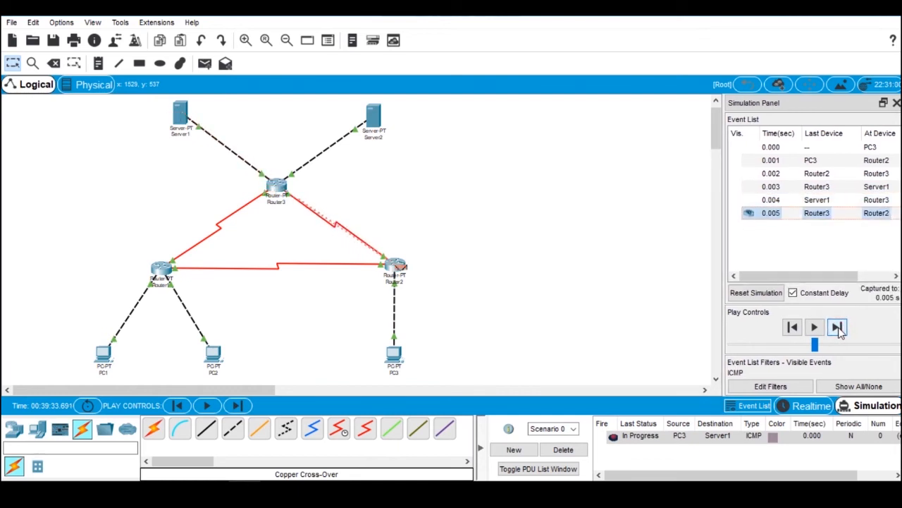
click(837, 328)
click(837, 327)
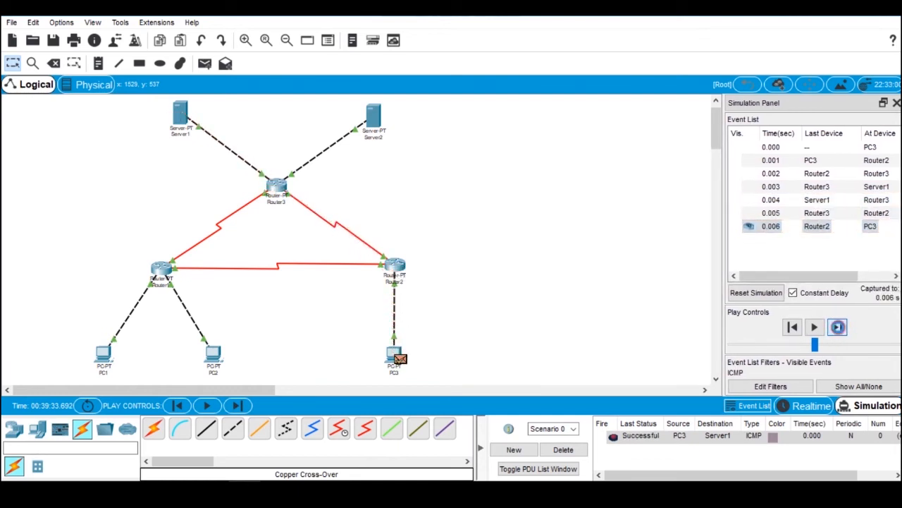
Step: Reset the simulation, delete the scenario, and add a simple PDU with PC3 as source and Server2 as destination
click(775, 295)
click(564, 449)
click(206, 64)
click(395, 356)
click(374, 119)
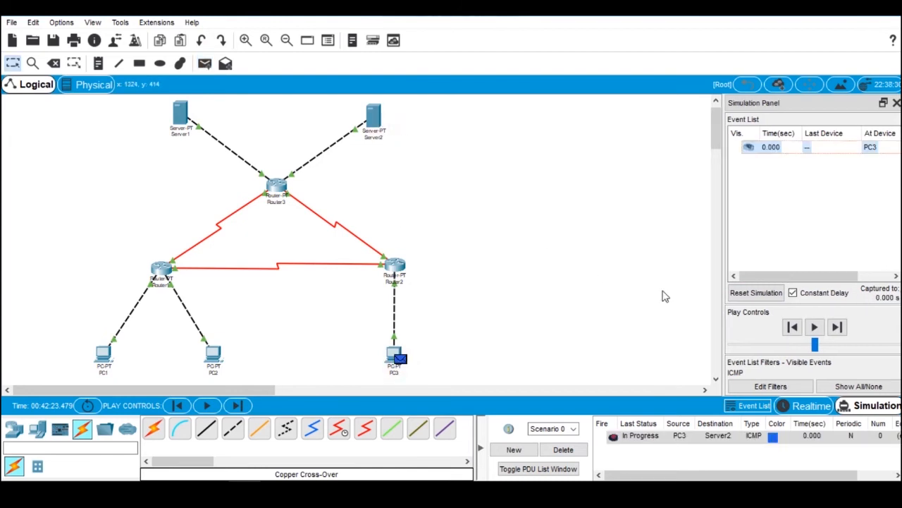
Step: Step the simulation forward until the reply from Server2 returns to PC3
click(837, 327)
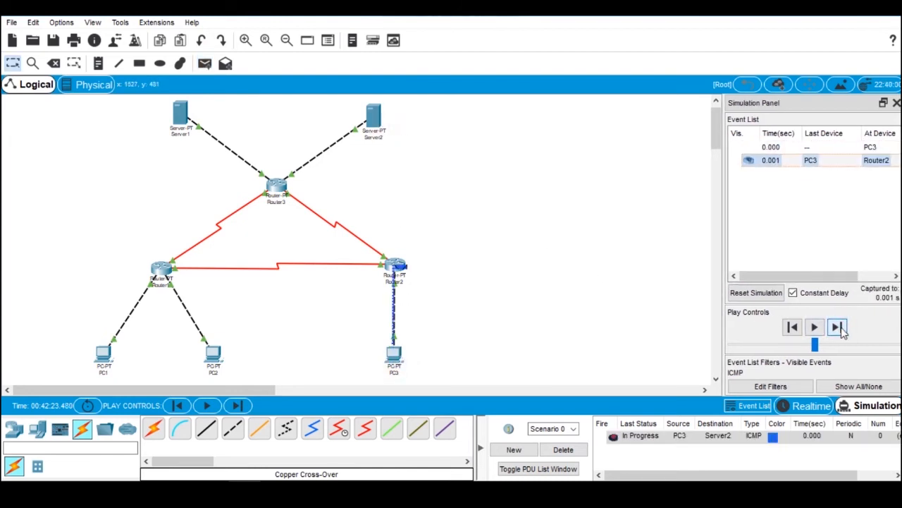
click(839, 328)
click(839, 327)
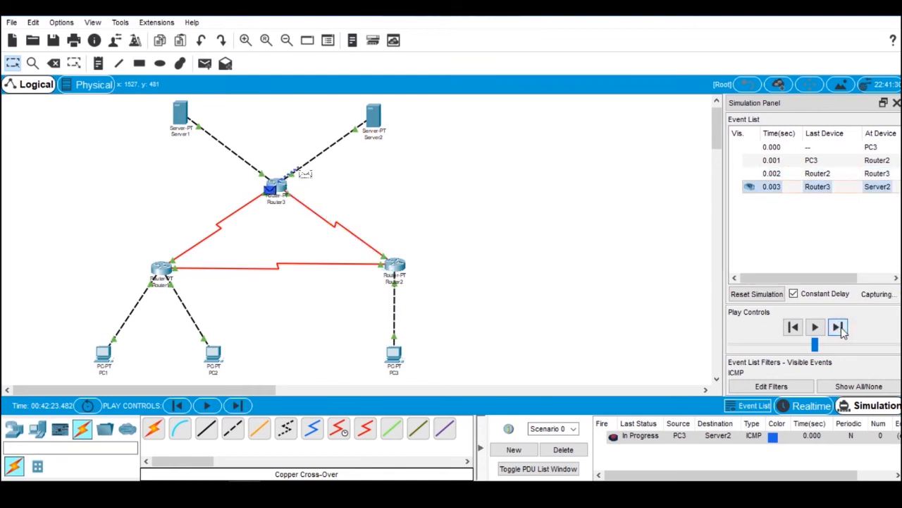
click(839, 327)
click(839, 327)
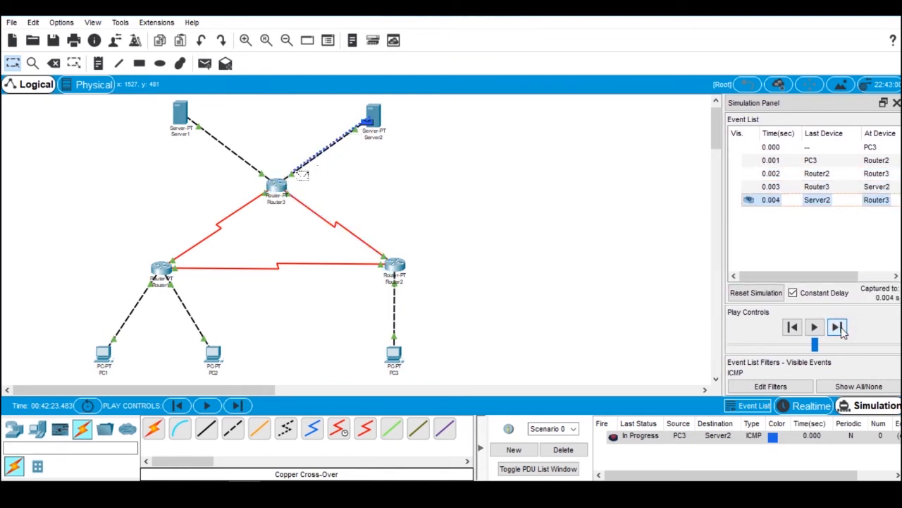
click(839, 327)
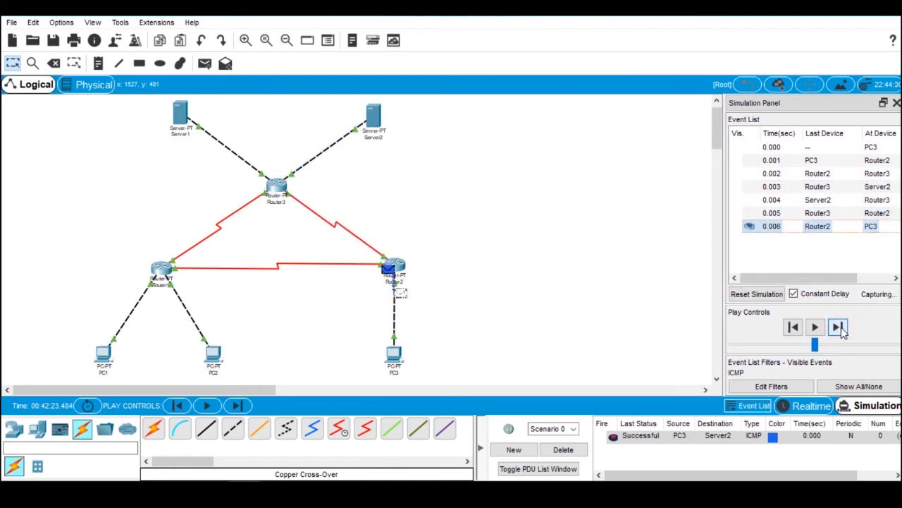
click(841, 329)
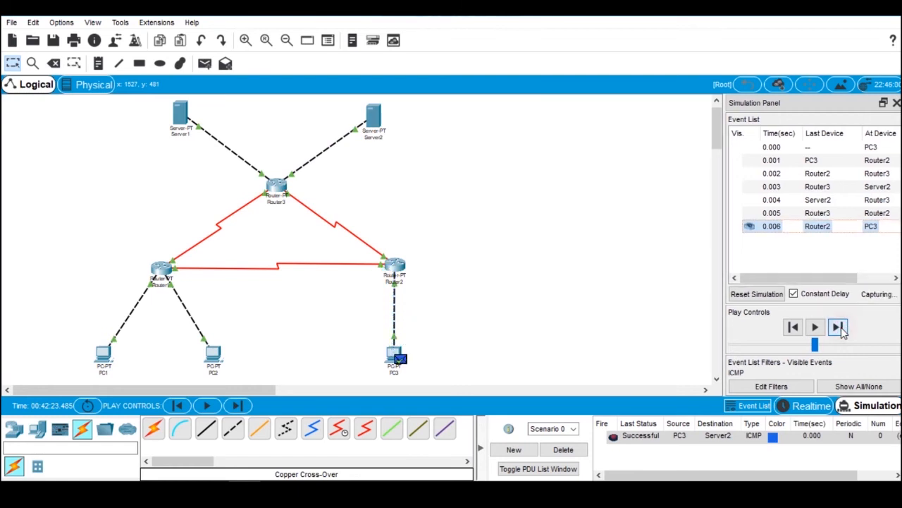
Step: Reset the simulation, delete the scenario, and add a simple PDU from Server1 to Server2
click(760, 297)
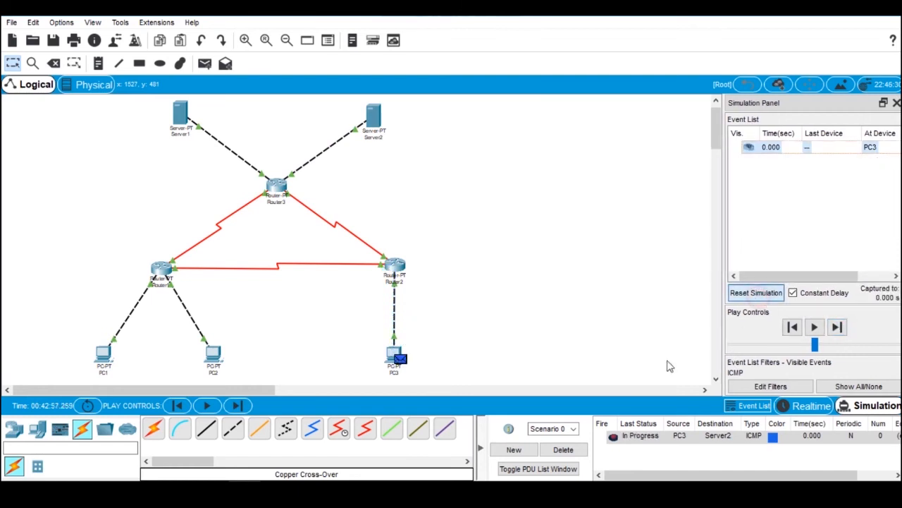
click(568, 451)
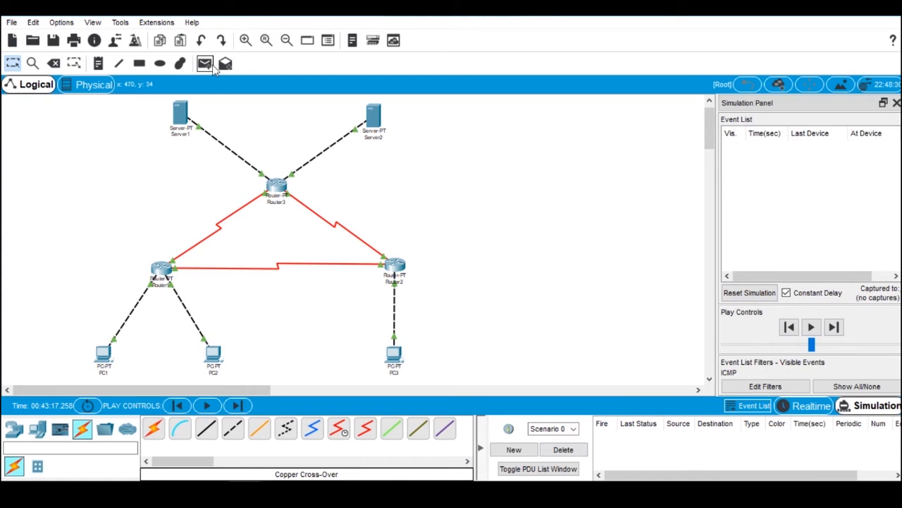
click(207, 64)
click(180, 112)
click(373, 116)
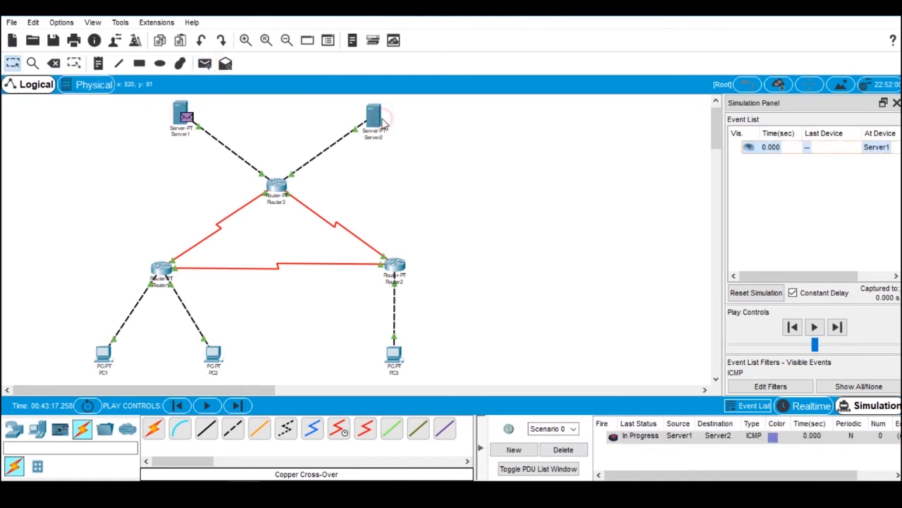
Step: Step the simulation forward until the reply from Server2 returns to Server1
click(839, 327)
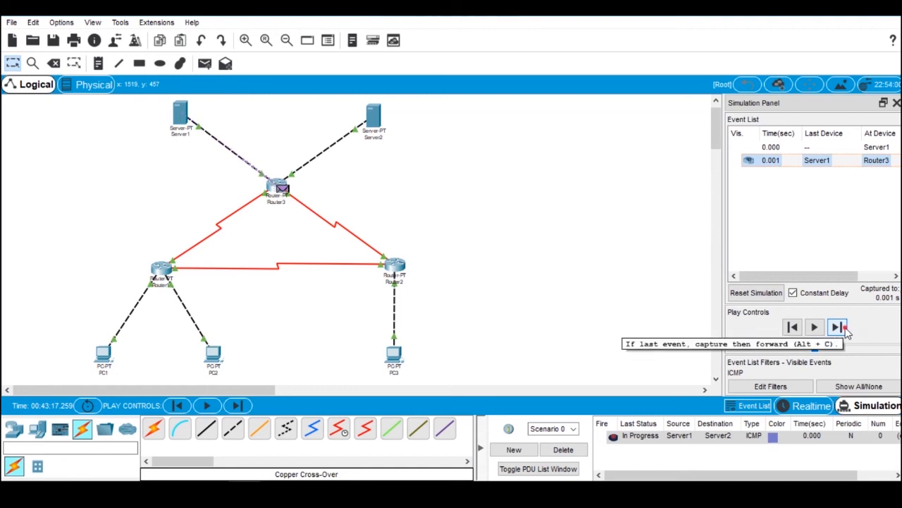
click(845, 329)
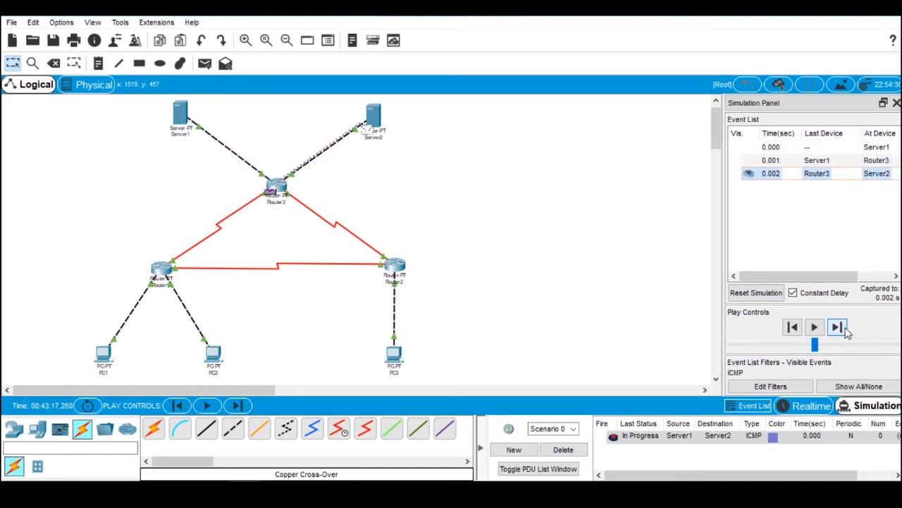
click(839, 327)
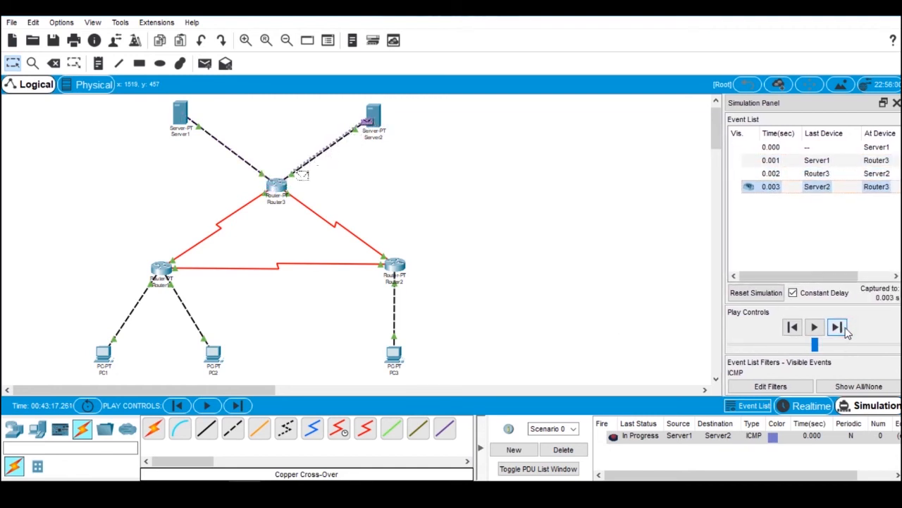
click(839, 328)
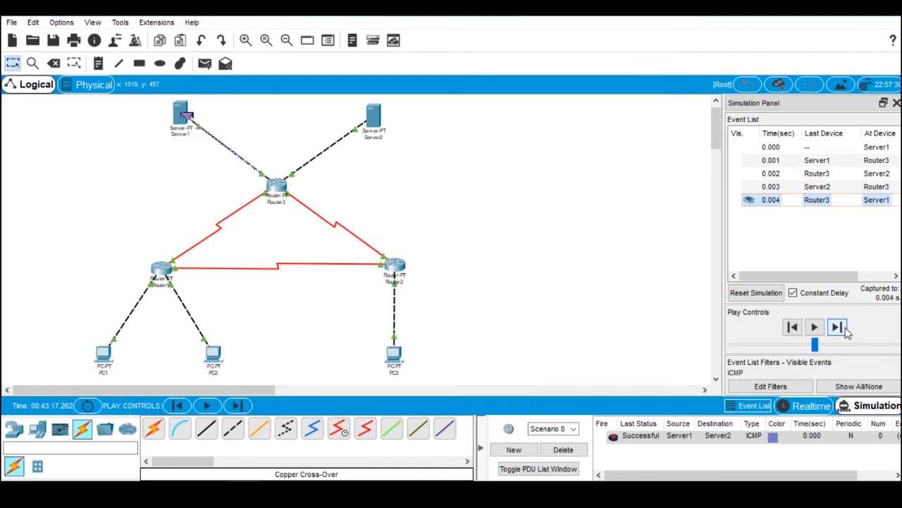
click(846, 330)
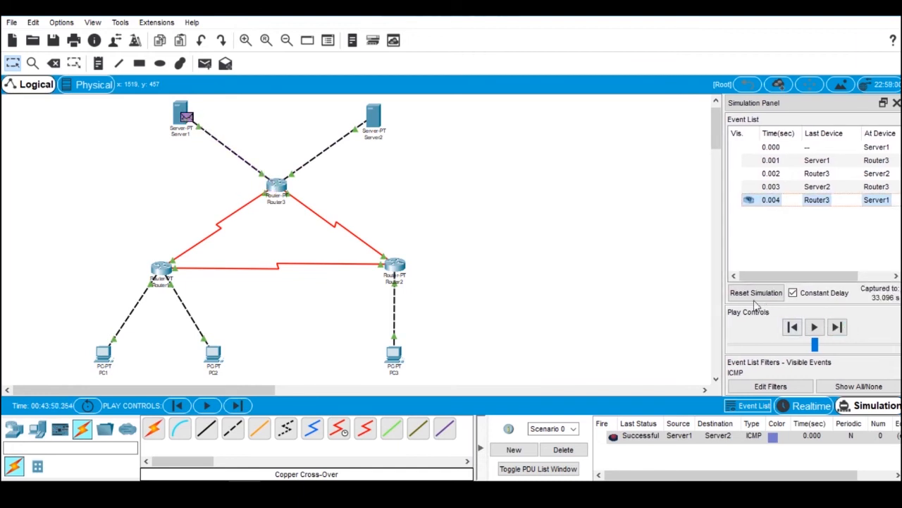
Step: Delete the scenario, reset the simulation, and add a simple PDU from Server1 to PC1
click(564, 449)
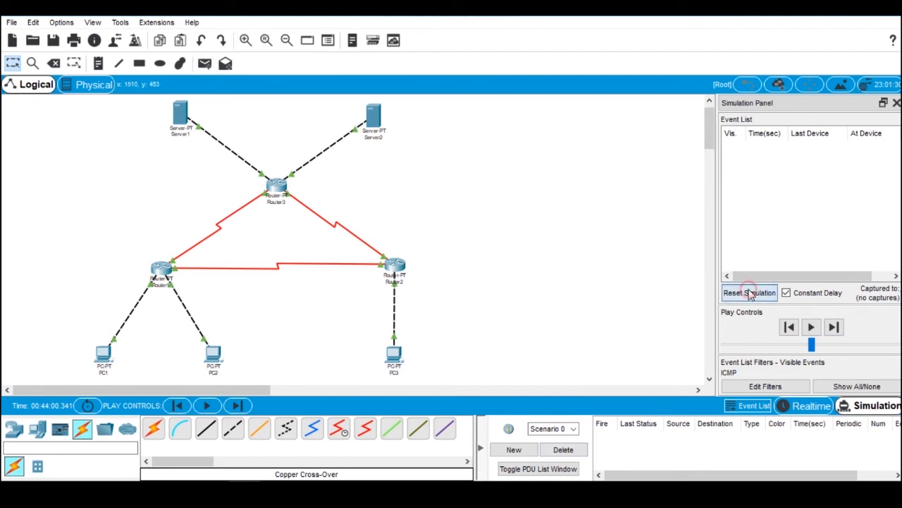
click(204, 69)
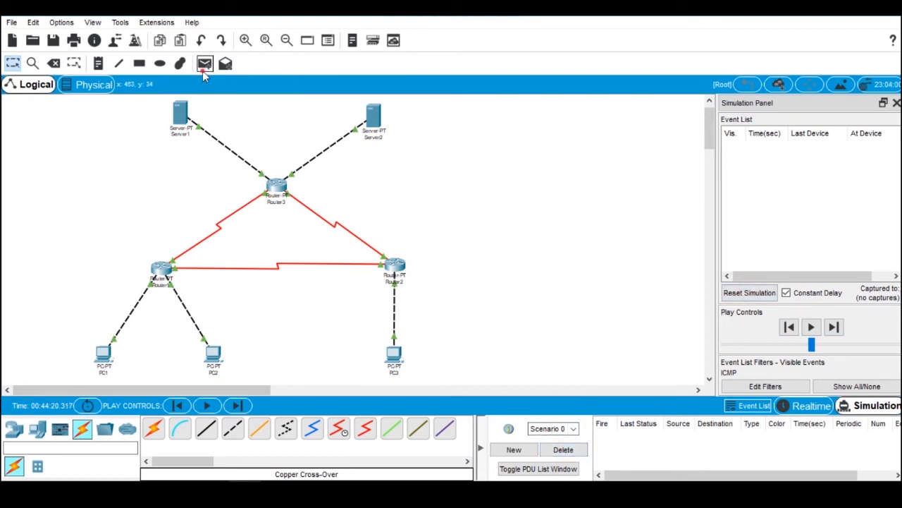
click(181, 112)
click(103, 354)
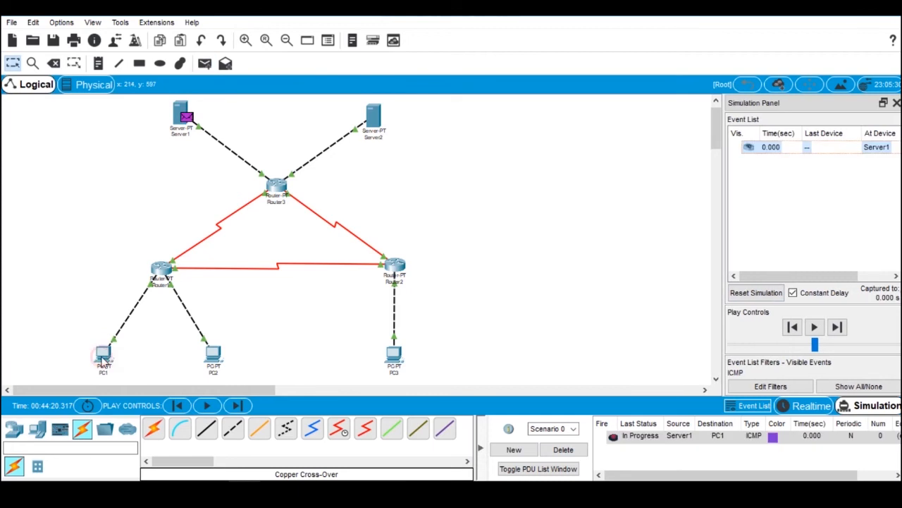
Step: Step the simulation forward until the reply from PC1 returns to Server1
click(838, 327)
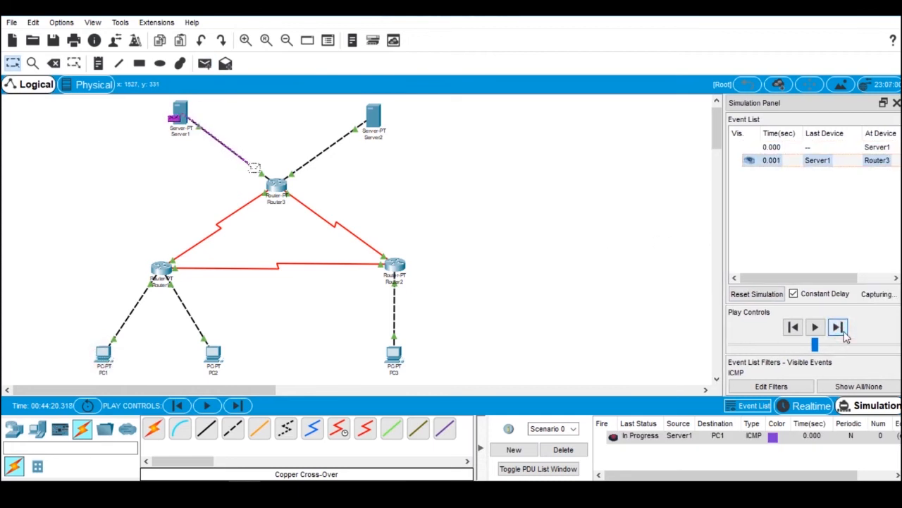
click(843, 332)
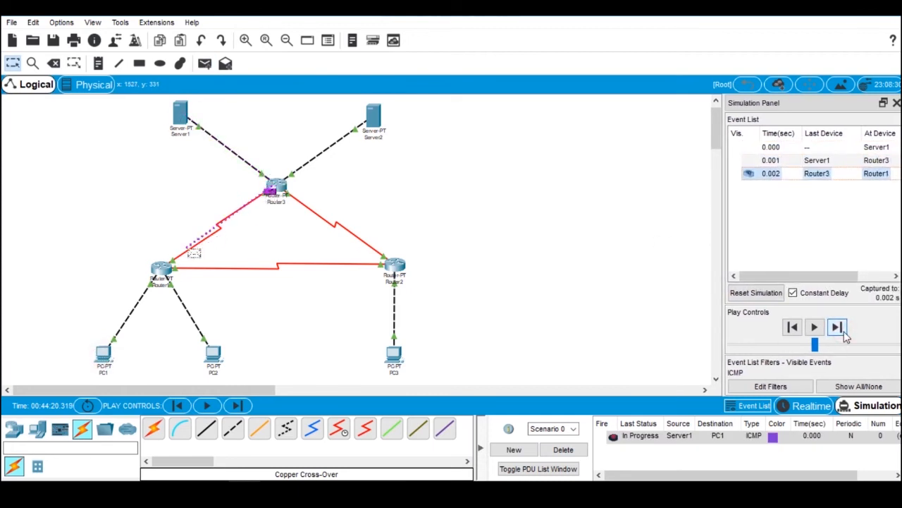
click(843, 332)
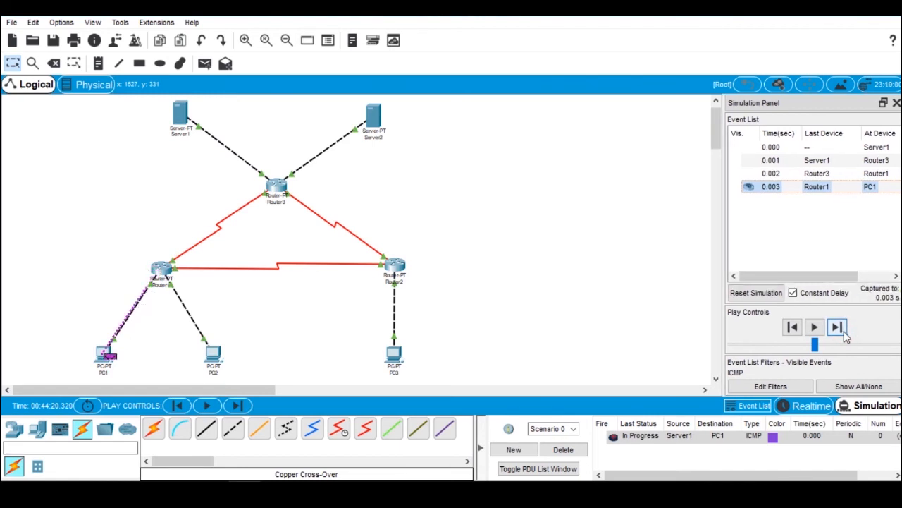
click(845, 332)
click(845, 332)
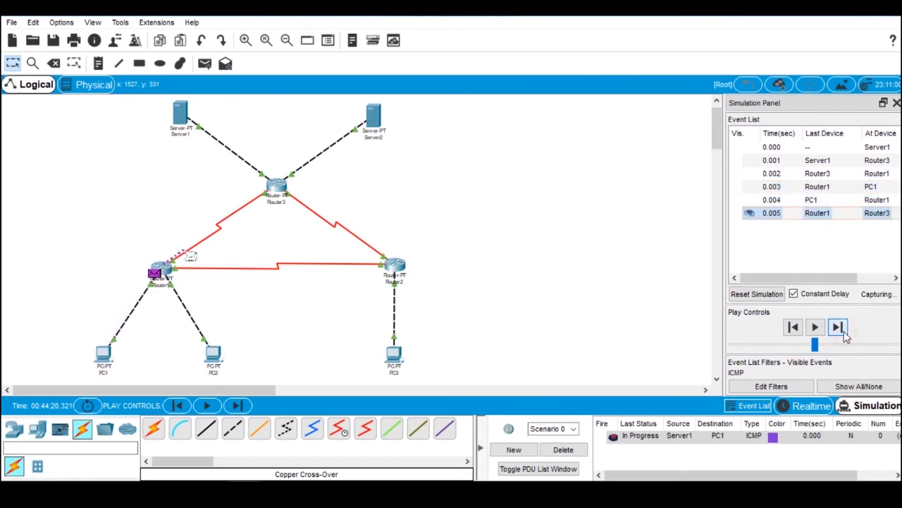
click(844, 333)
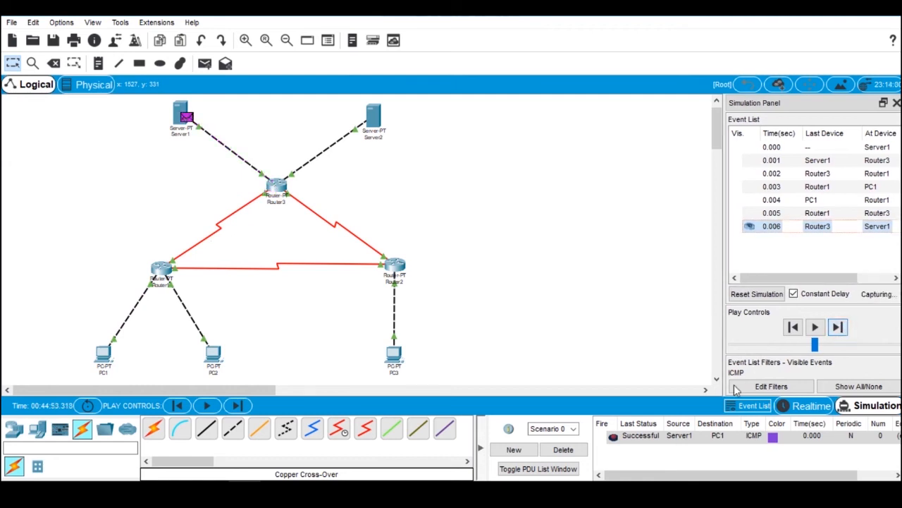
Step: Reset the simulation, delete the scenario, and add a simple PDU from Server1 to PC2
click(756, 293)
click(564, 449)
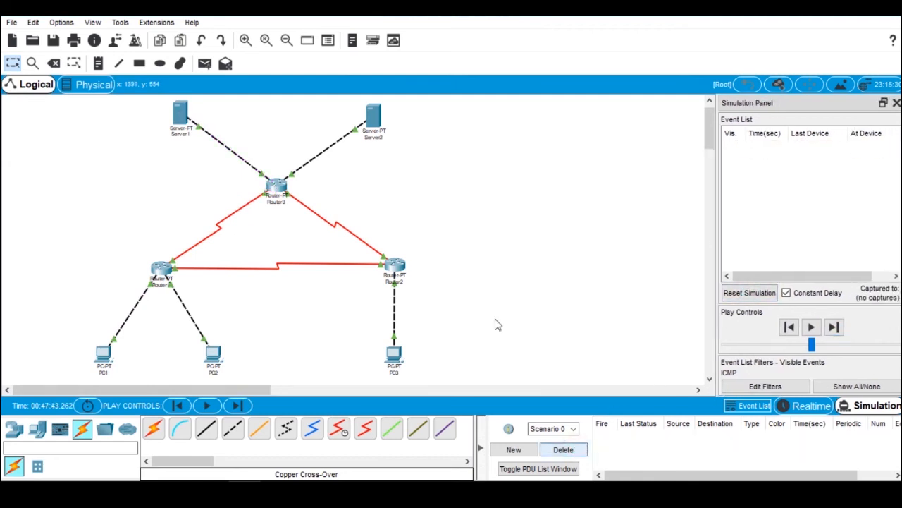
click(205, 63)
click(181, 113)
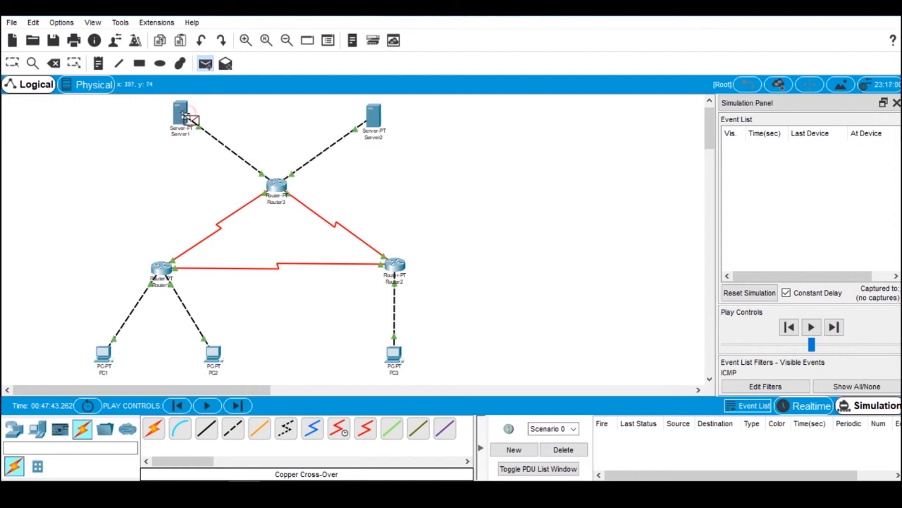
click(213, 352)
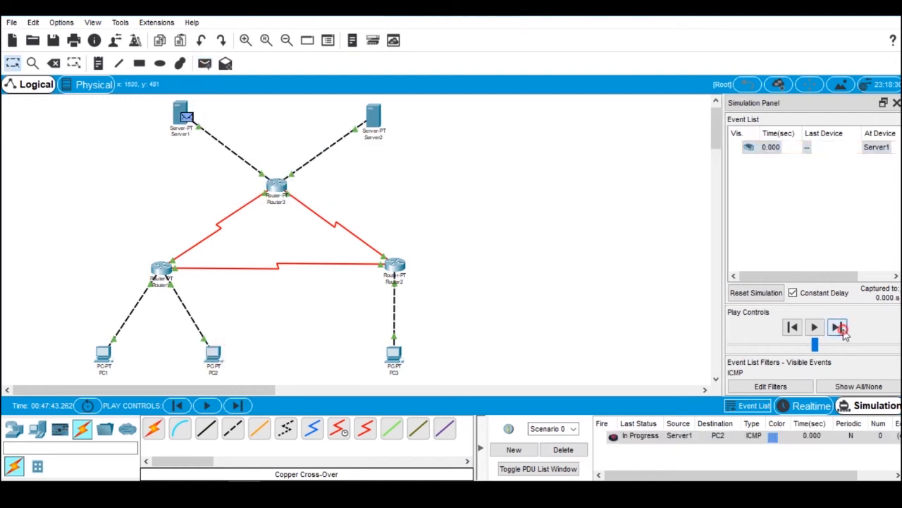
Step: Step the simulation forward until the reply from PC2 returns to Server1
click(838, 326)
click(842, 330)
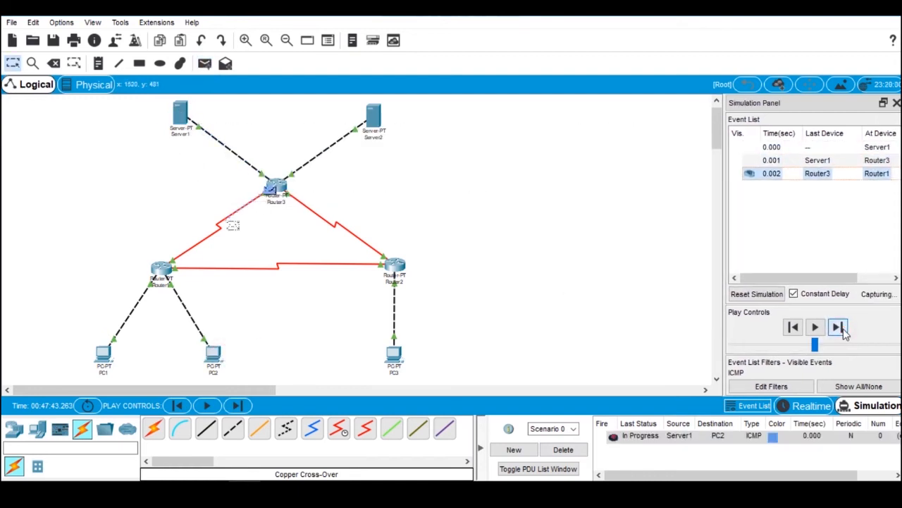
click(837, 326)
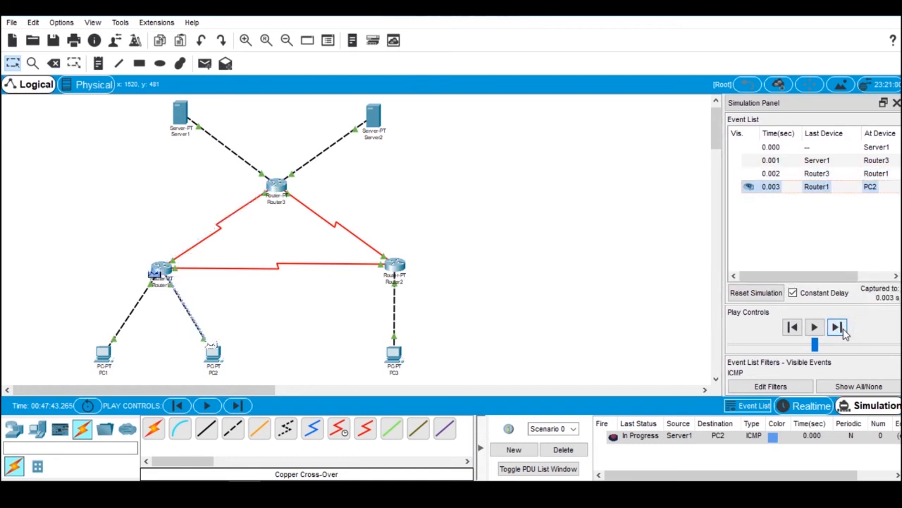
click(838, 327)
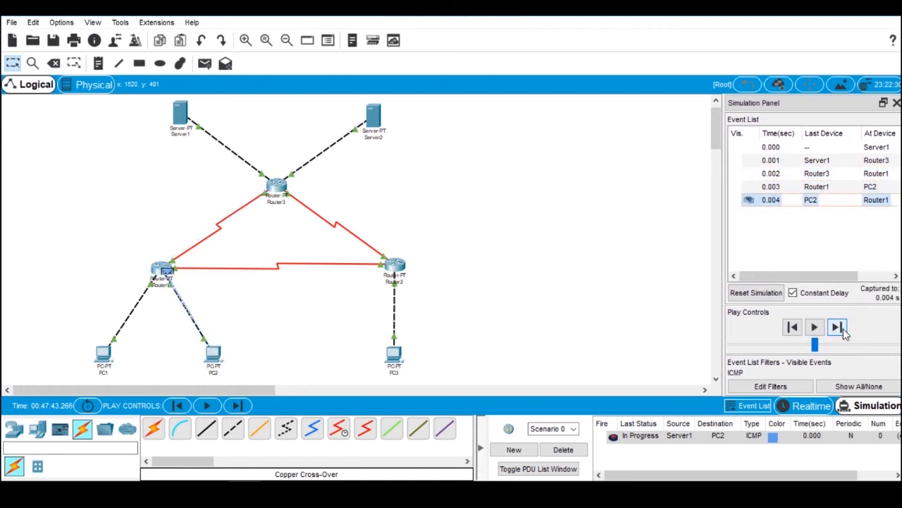
click(844, 330)
click(843, 330)
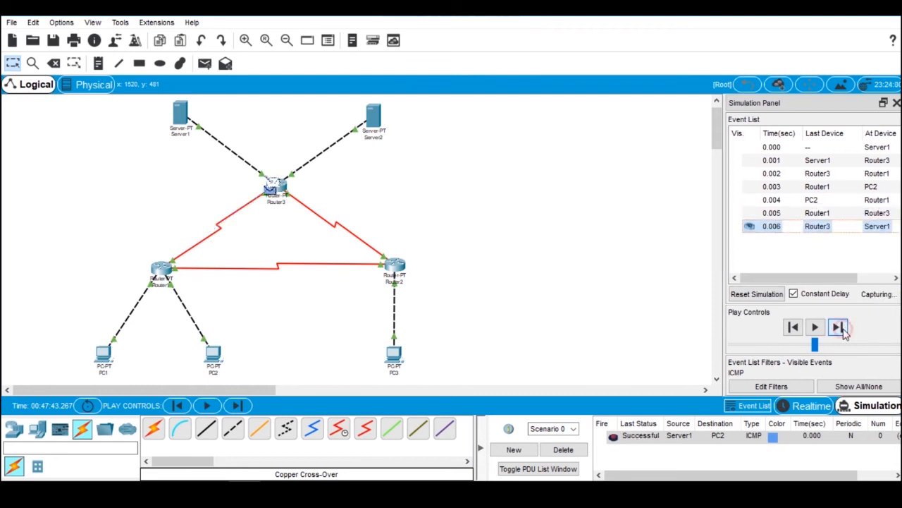
click(843, 330)
Step: Reset the simulation, delete the scenario, and add a simple PDU from Server1 to PC3
click(751, 294)
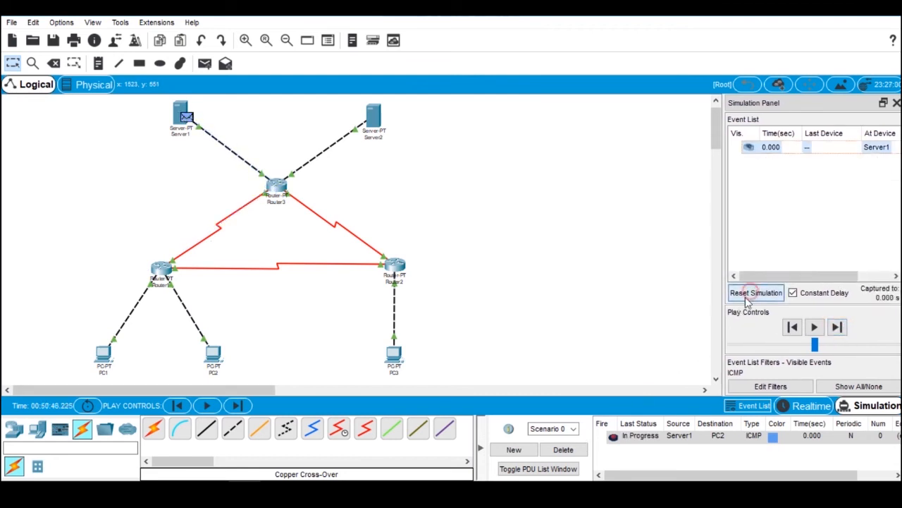
click(564, 450)
click(204, 64)
click(180, 113)
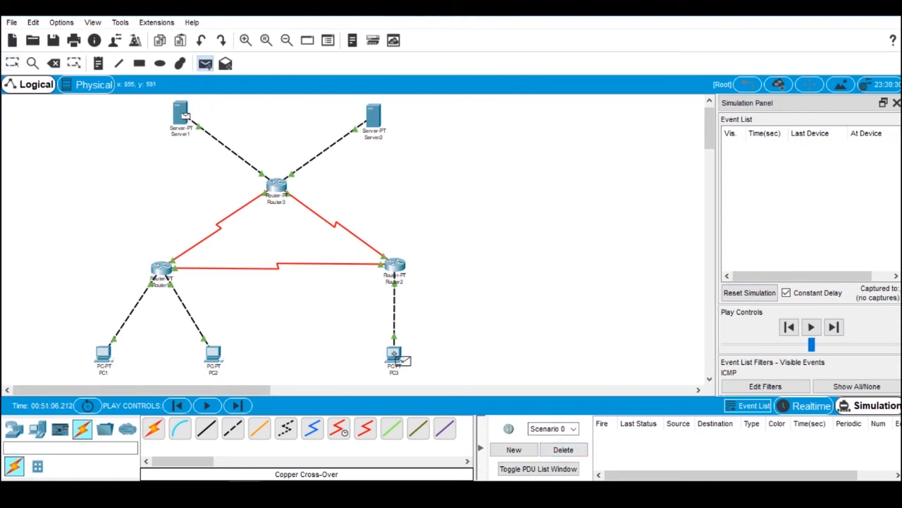
click(397, 356)
Step: Step the simulation forward until the reply from PC3 returns to Server1
click(837, 327)
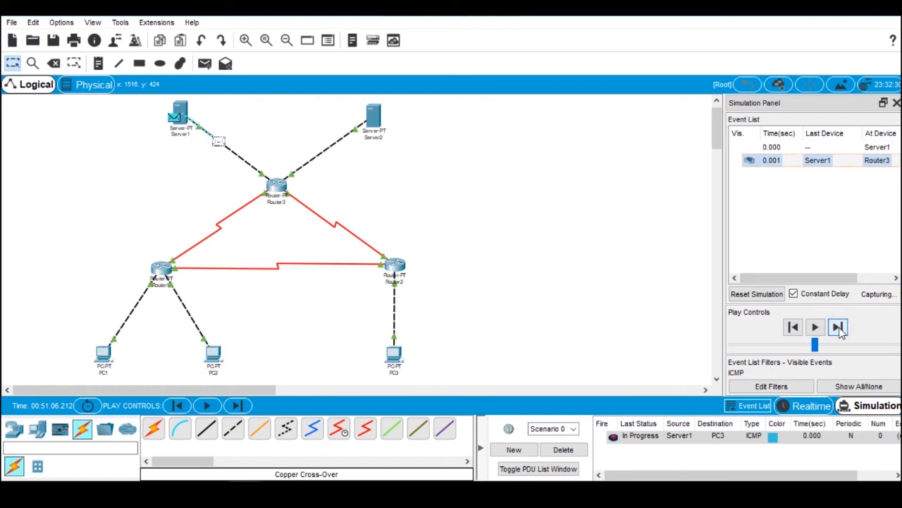
click(838, 327)
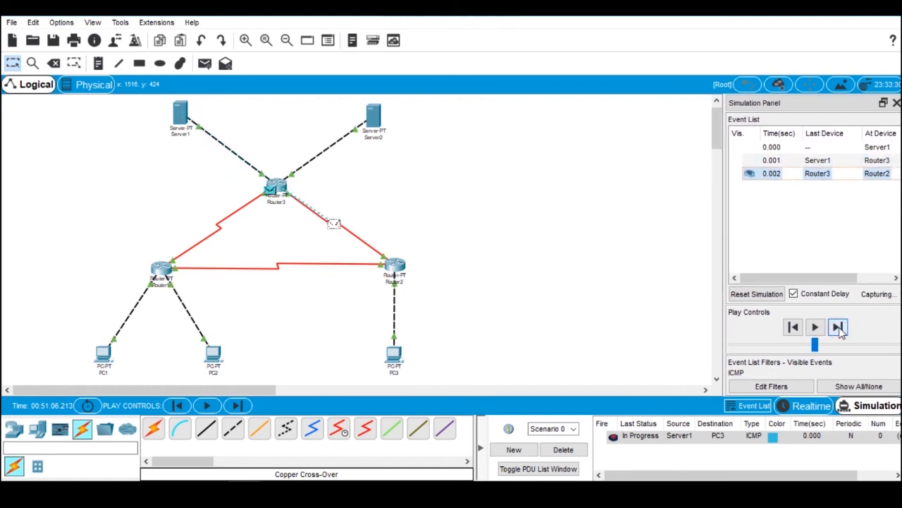
click(838, 327)
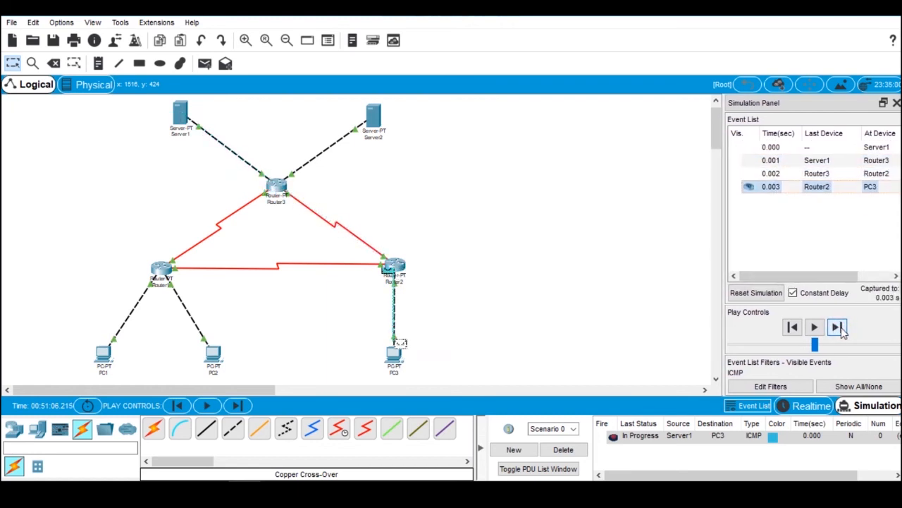
click(838, 327)
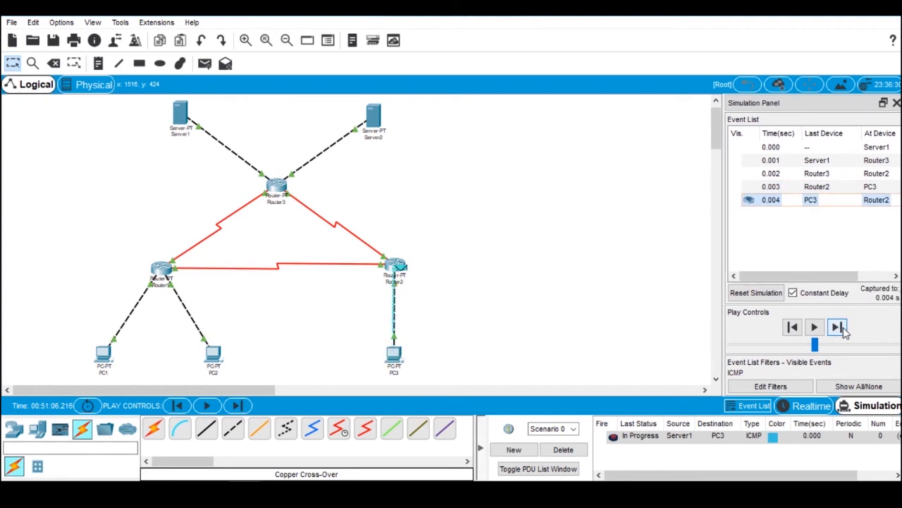
click(837, 327)
click(838, 327)
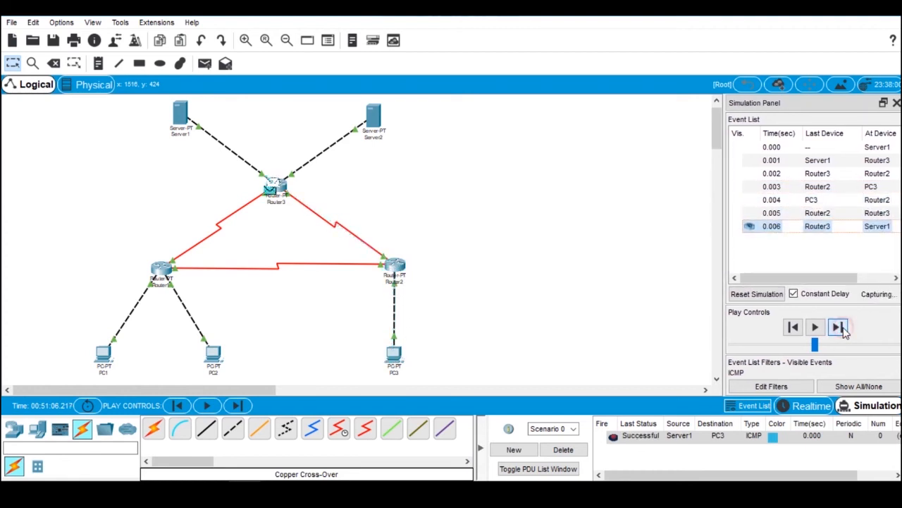
click(839, 327)
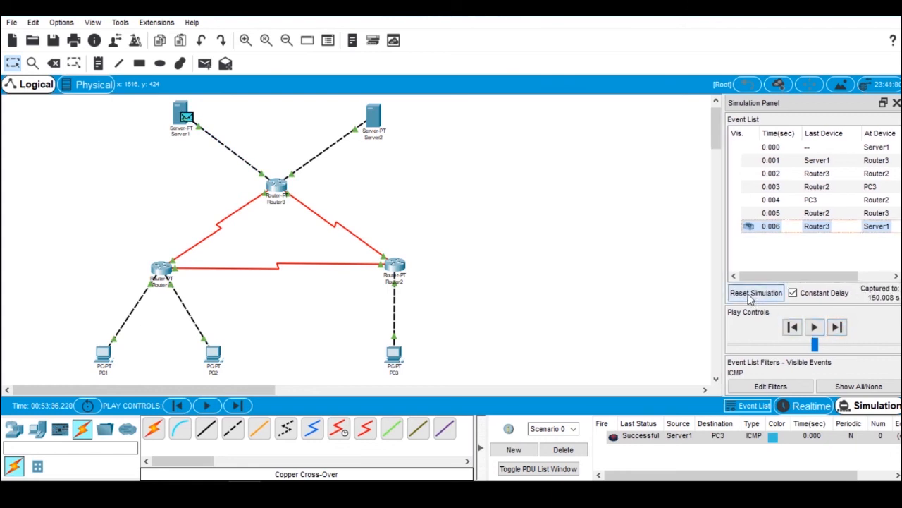
Step: Reset the simulation, delete the scenario, and switch back to Realtime mode
click(750, 296)
click(583, 449)
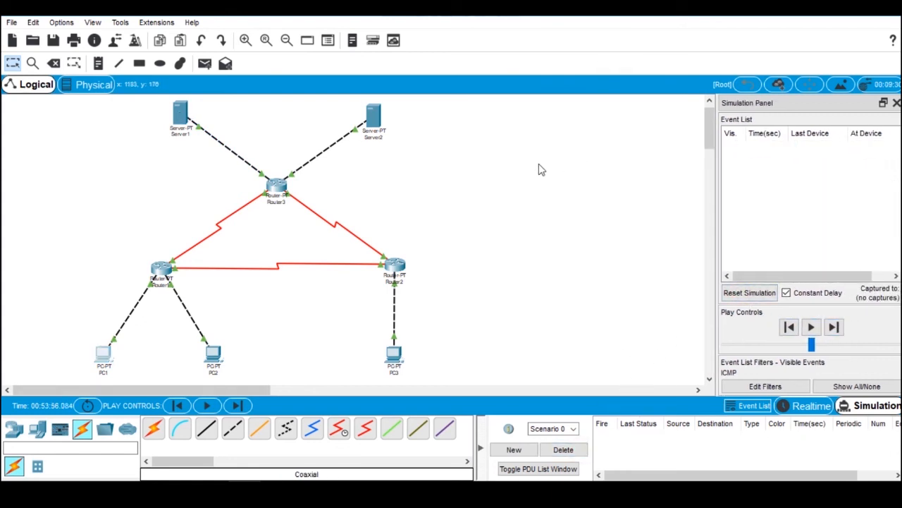
click(811, 406)
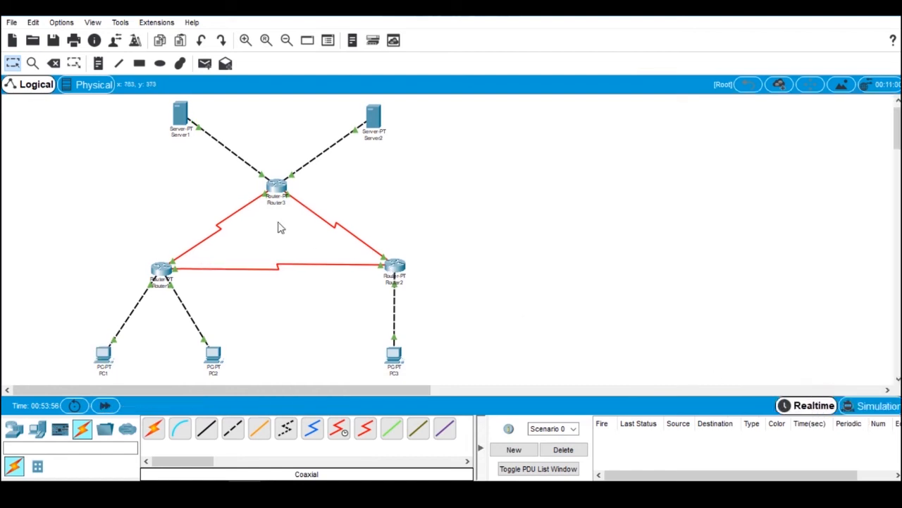
Step: Open the Command Prompt on PC1
click(245, 40)
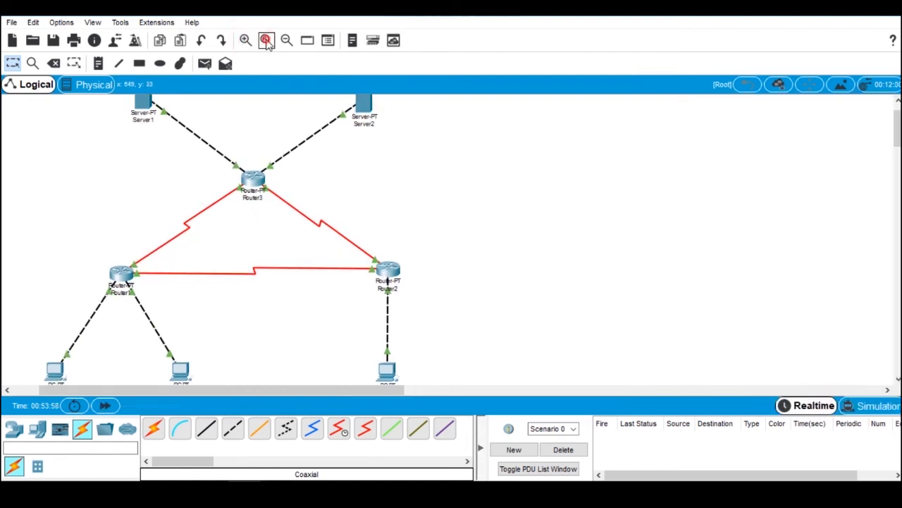
click(266, 40)
drag(342, 393, 262, 377)
scroll(261, 284, down, 2)
scroll(261, 284, up, 1)
scroll(240, 310, down, 3)
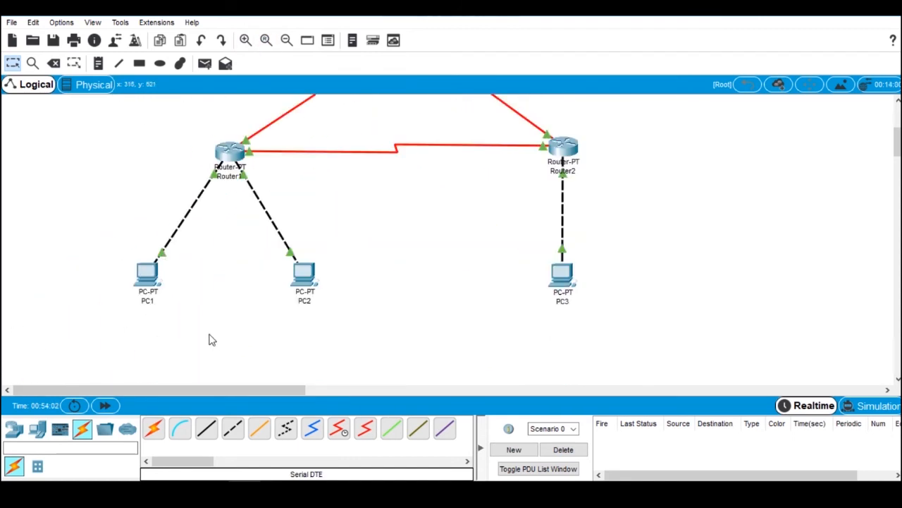
click(148, 281)
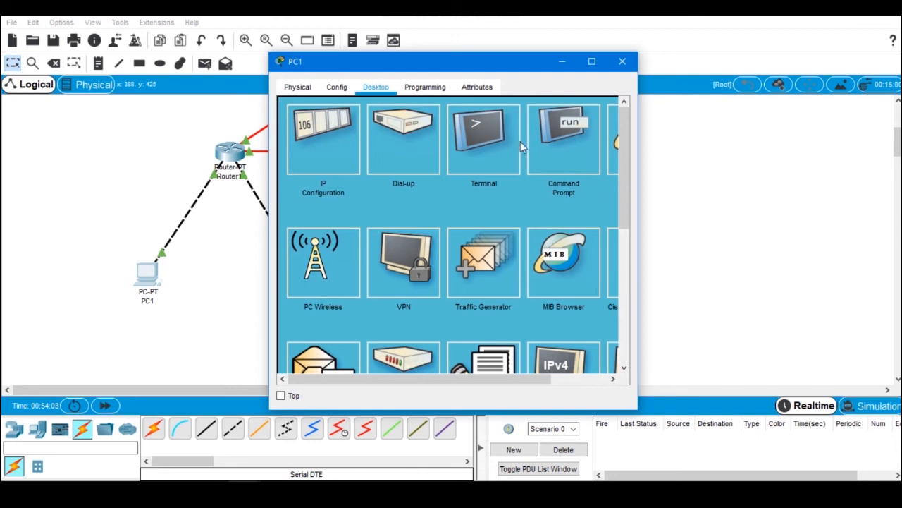
click(547, 144)
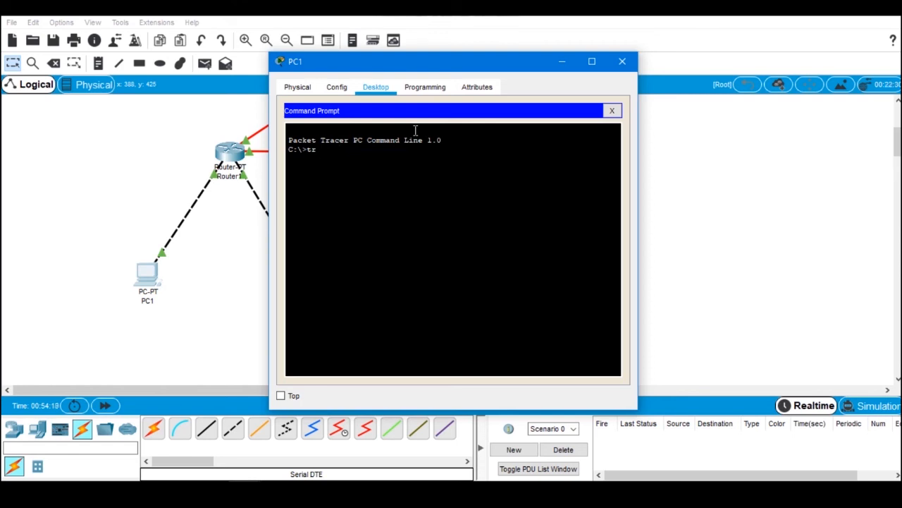
Step: Trace the routes from PC1 to 192.168.1.65, 192.168.1.253 and 33.33.33.1 with tracert
drag(417, 62, 524, 51)
scroll(314, 200, up, 3)
scroll(314, 201, down, 3)
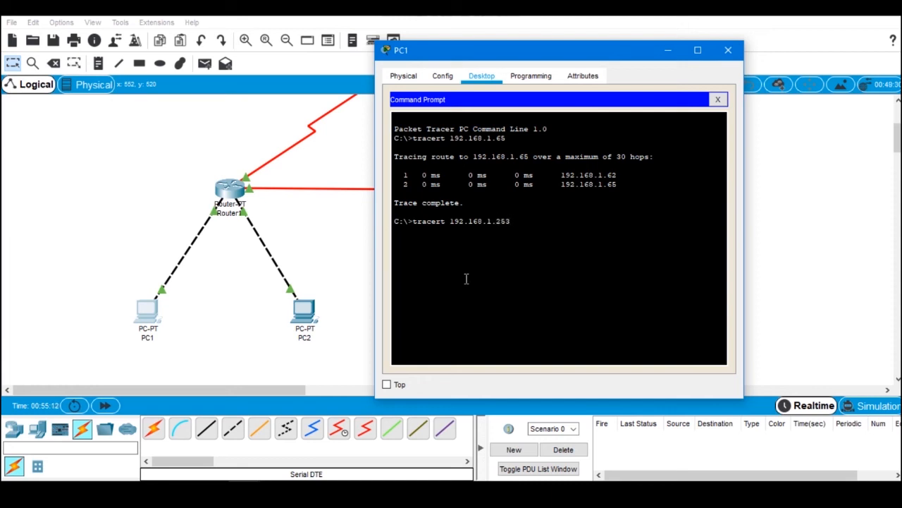
key(Return)
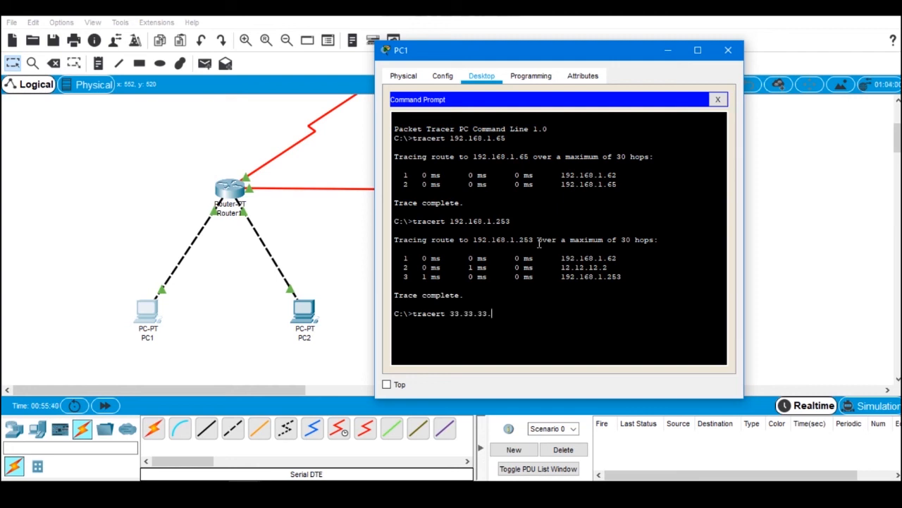
text(1)
key(Return)
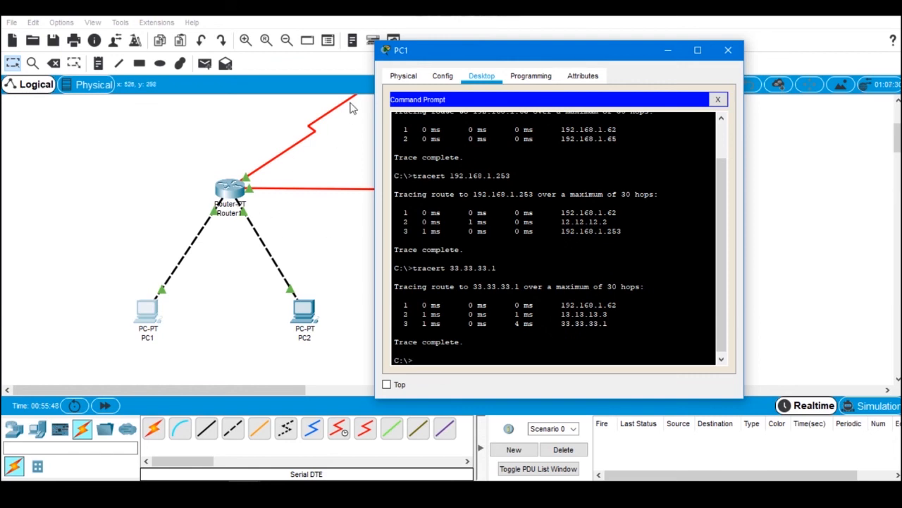
Step: Trace the route from PC1 to 43.43.43.1 with tracert, and close PC1's window
scroll(296, 170, up, 5)
drag(296, 390, 328, 390)
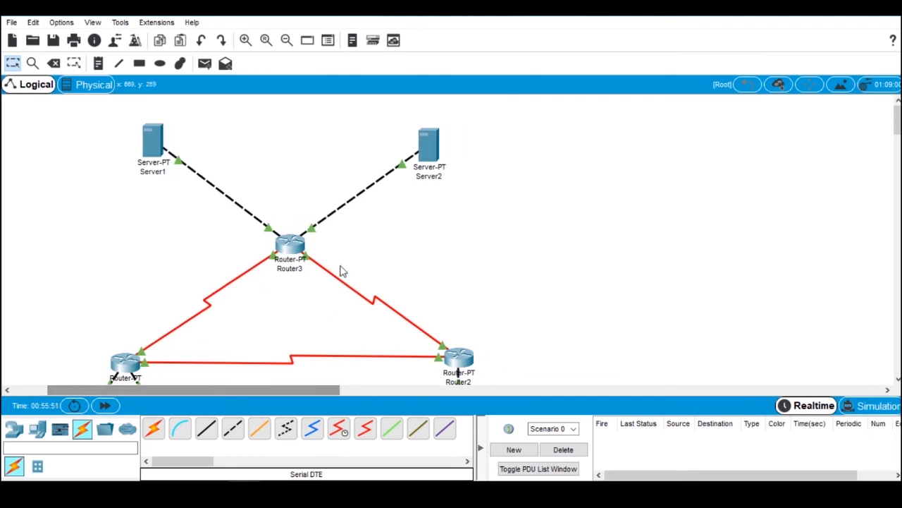
scroll(340, 269, down, 1)
mouse_move(304, 443)
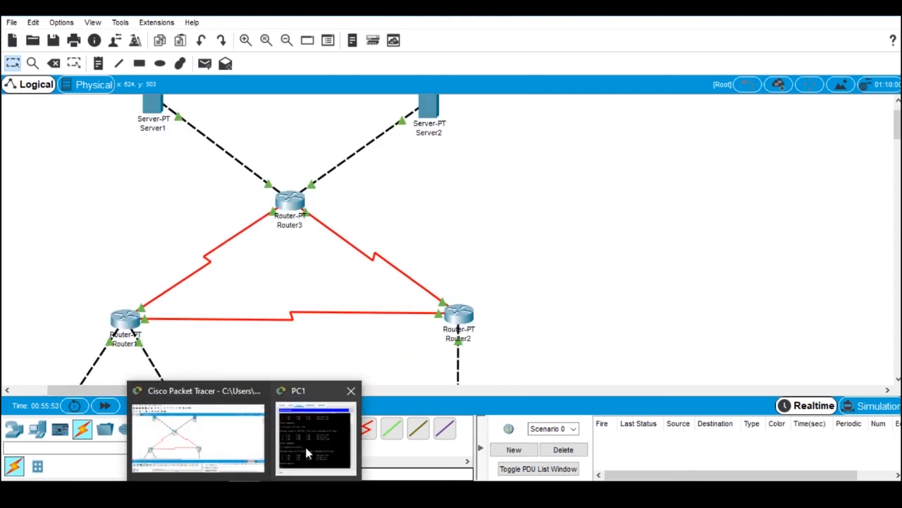
click(304, 399)
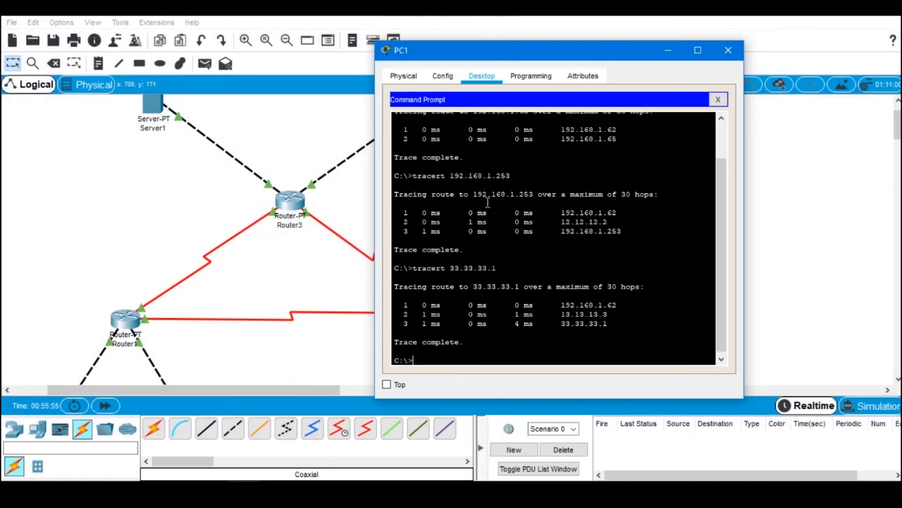
scroll(496, 216, down, 1)
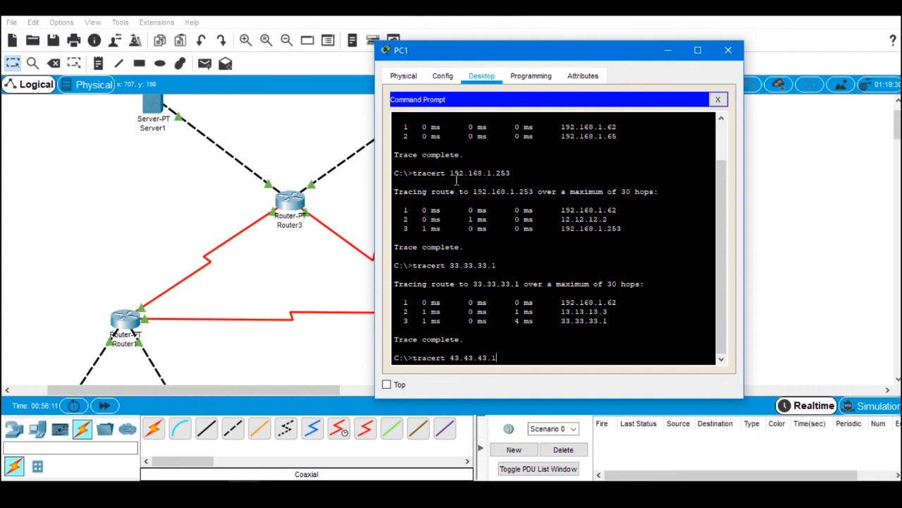
key(Return)
scroll(465, 300, up, 3)
scroll(471, 248, down, 4)
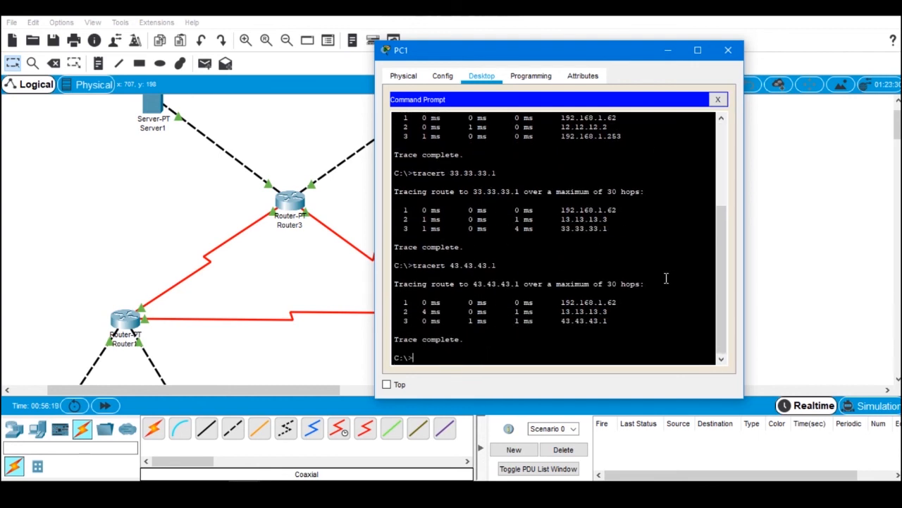
click(728, 50)
scroll(599, 129, down, 5)
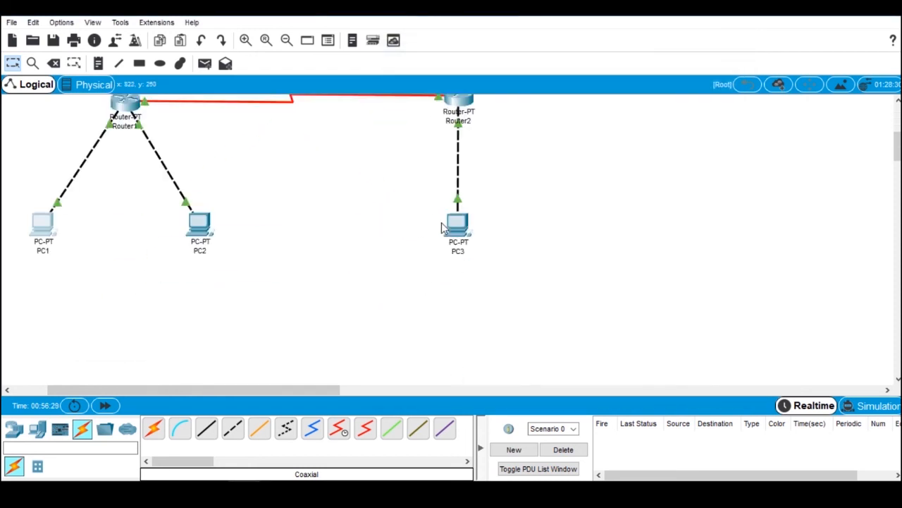
Step: Open the Command Prompt on PC3 and trace the route to 192.168.1.1 with tracert
scroll(444, 228, up, 1)
scroll(375, 284, up, 1)
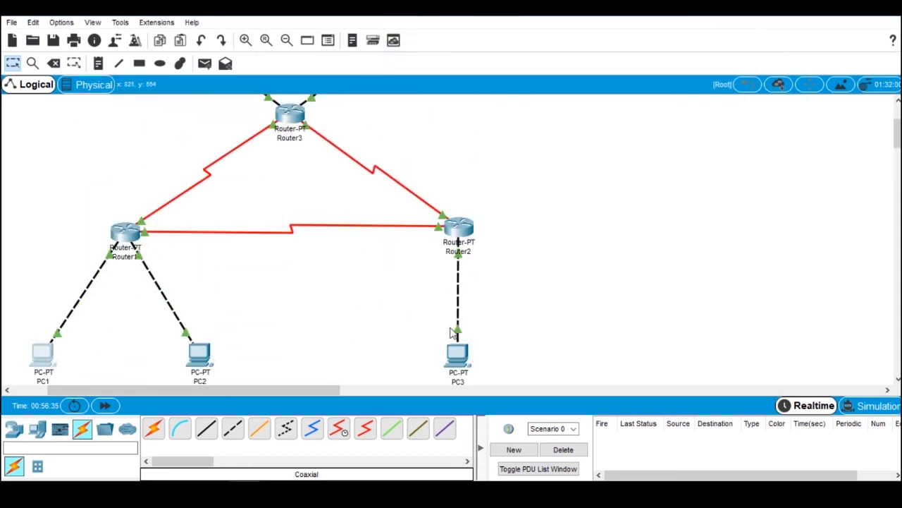
click(458, 356)
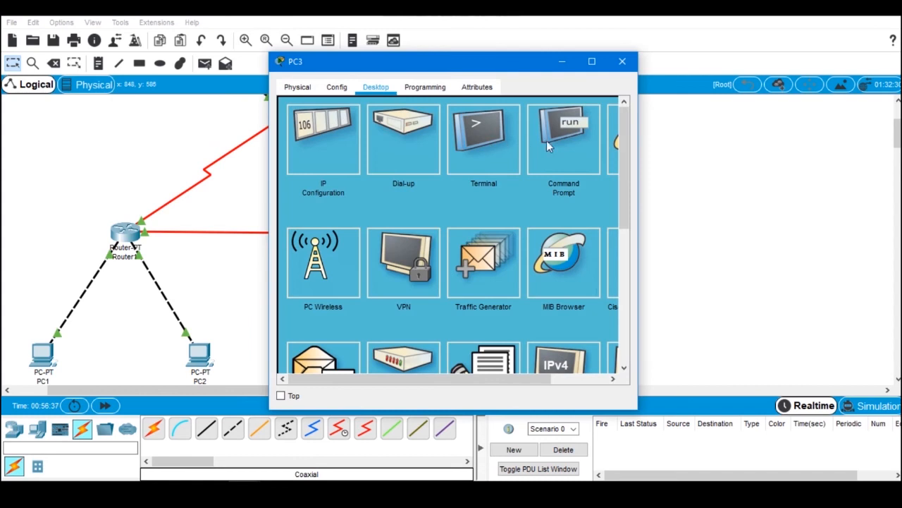
click(549, 145)
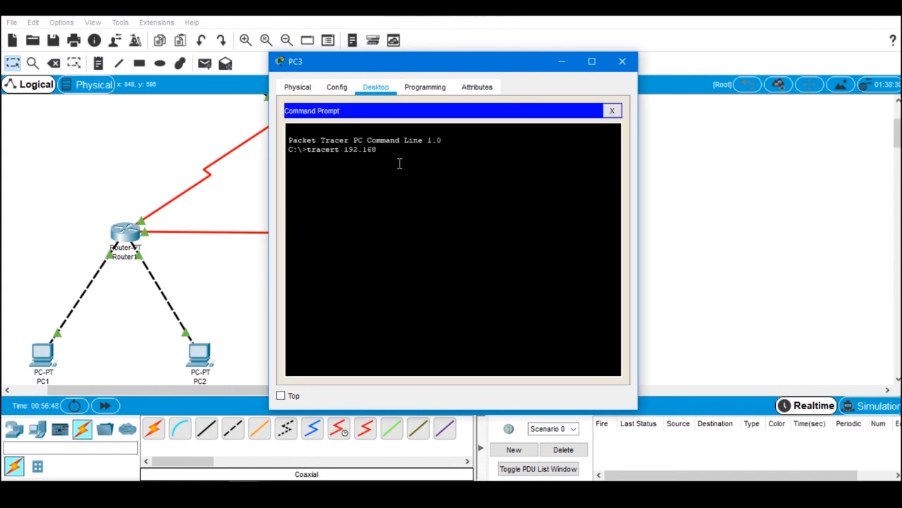
key(Return)
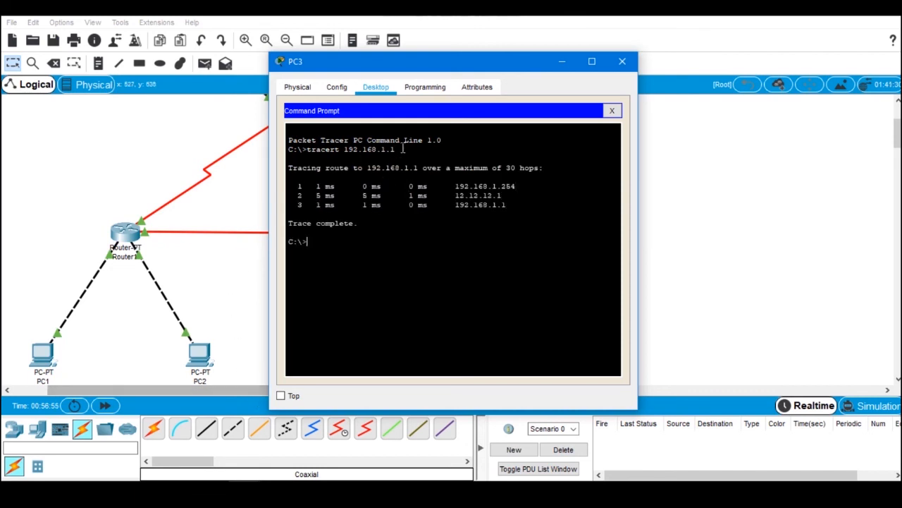
Step: Move PC3's window clear of the topology and trace the route from PC3 to 192.168.1.65 with tracert
drag(426, 62, 708, 61)
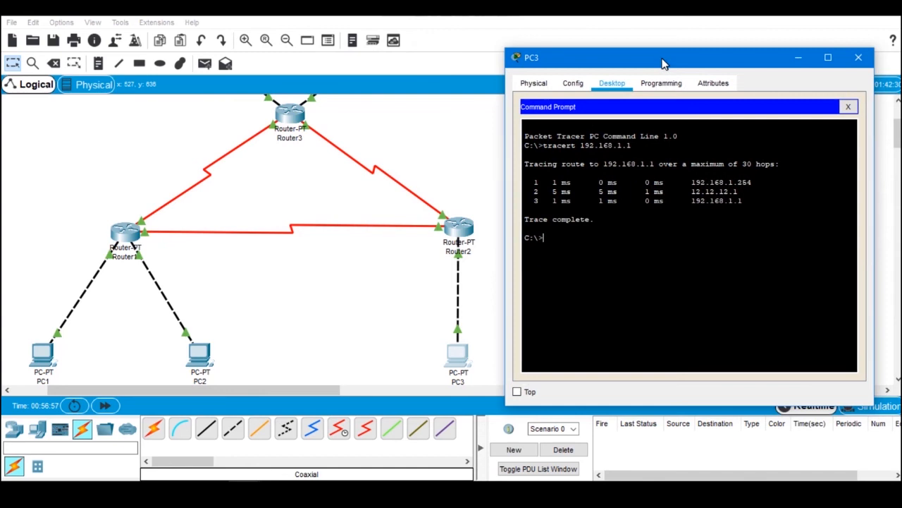
scroll(458, 220, down, 2)
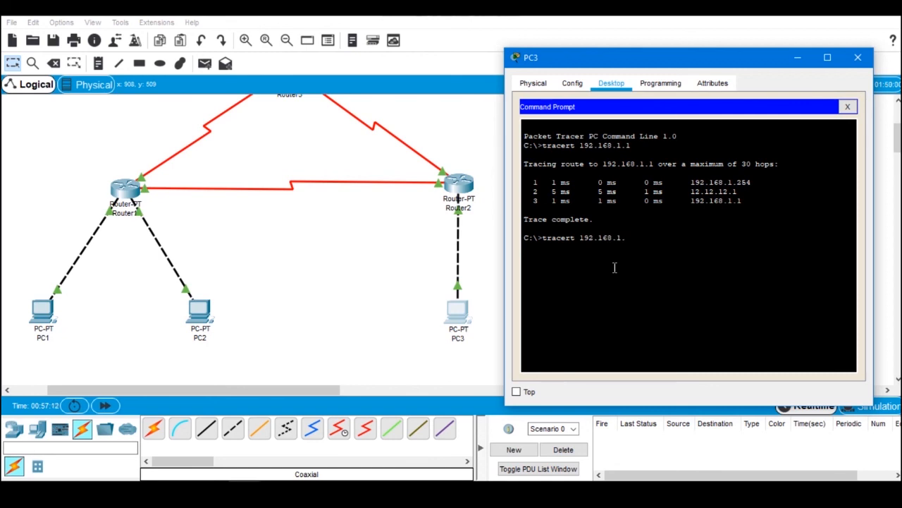
text(5)
key(Return)
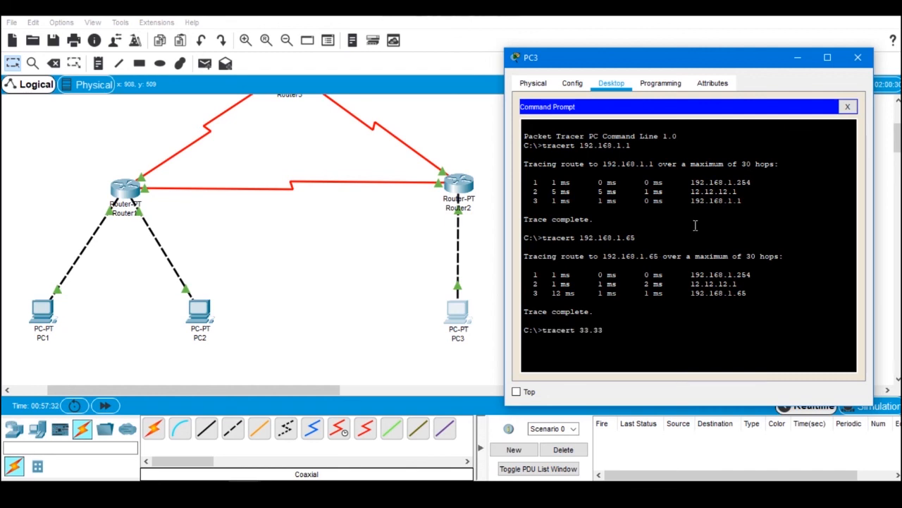
Step: Trace the routes from PC3 to 33.33.33.1 and 43.43.43.1 with tracert, and close PC3's window
text(.1)
key(Return)
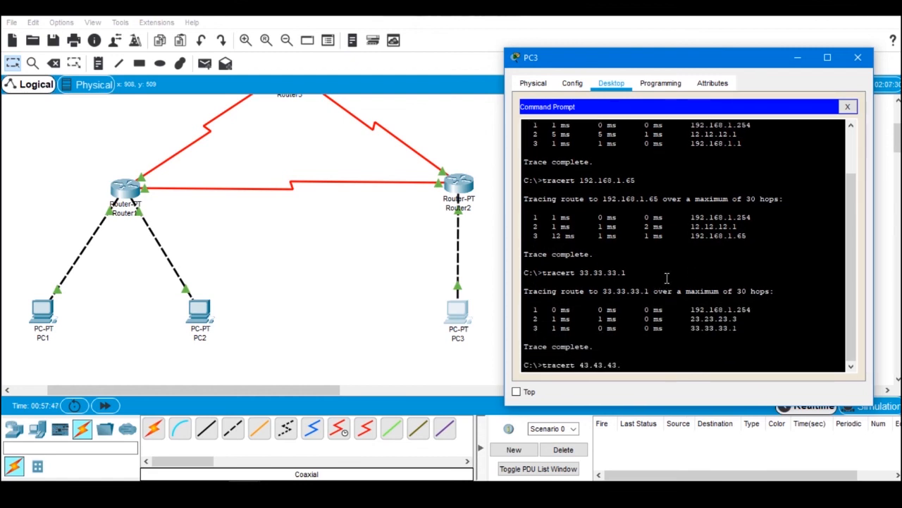
key(Return)
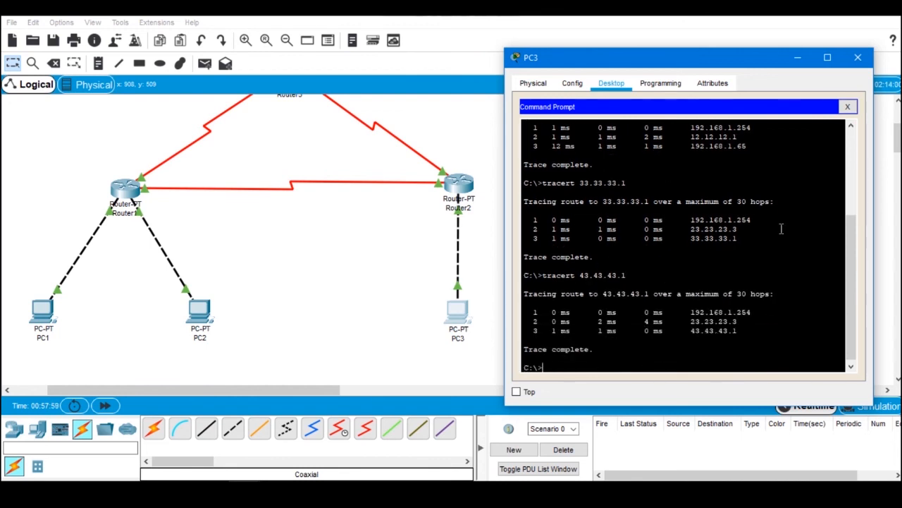
click(857, 58)
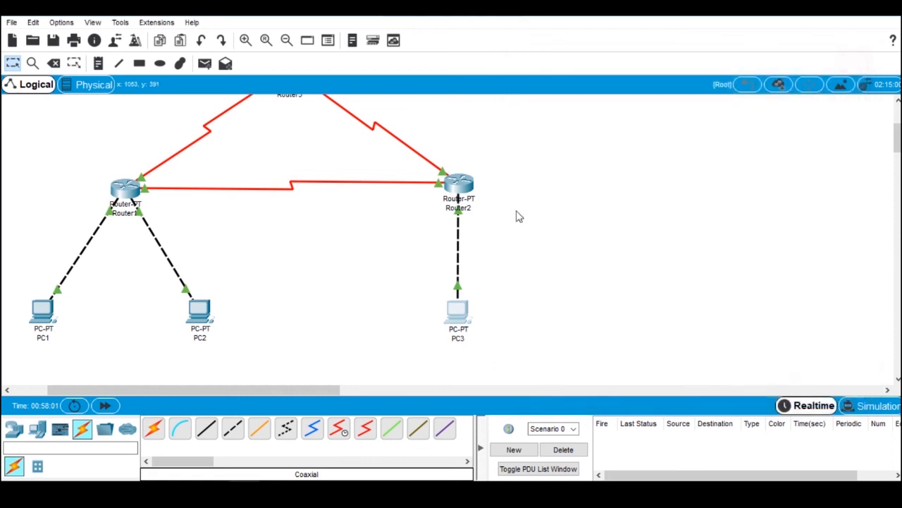
Step: Open the Command Prompt on Server1, with its window clear of the topology, and trace the route to 43.43.43.1 with tracert
scroll(392, 301, up, 3)
scroll(391, 301, up, 2)
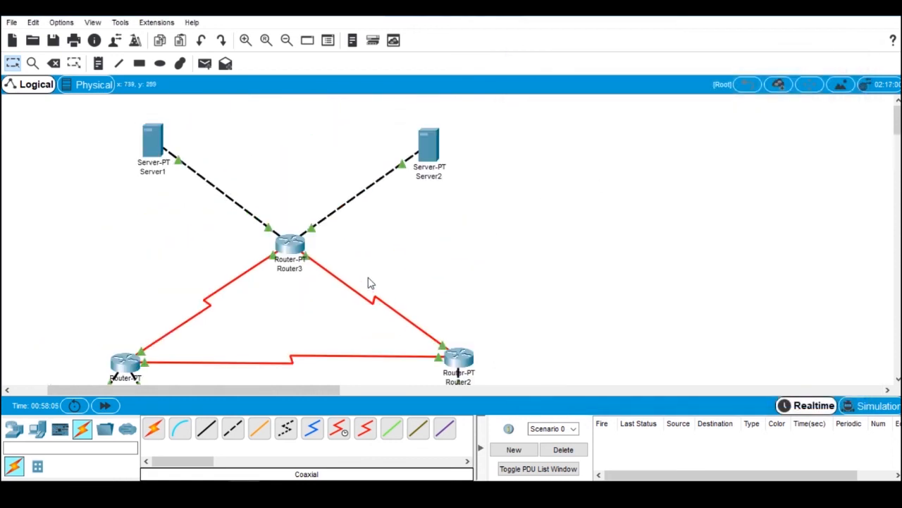
click(154, 140)
drag(405, 70, 638, 53)
click(650, 72)
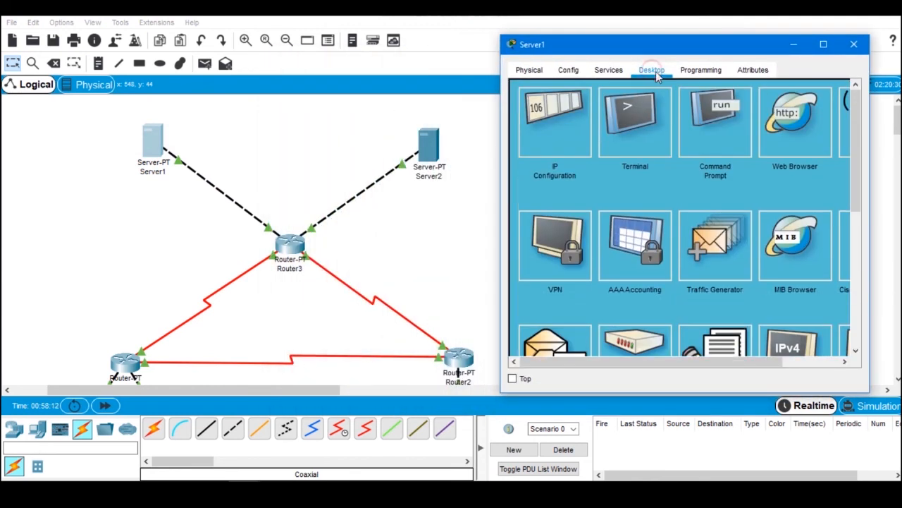
click(714, 132)
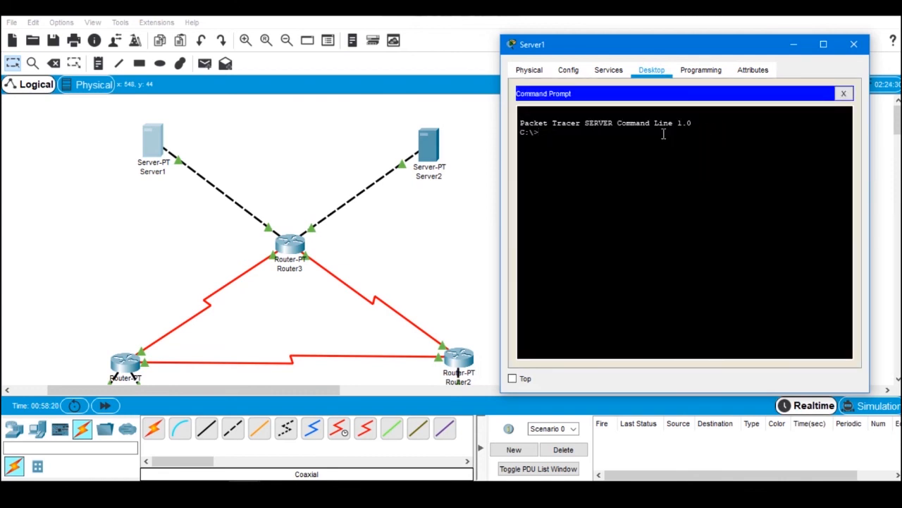
text(tracert 43.43.43.1)
key(Return)
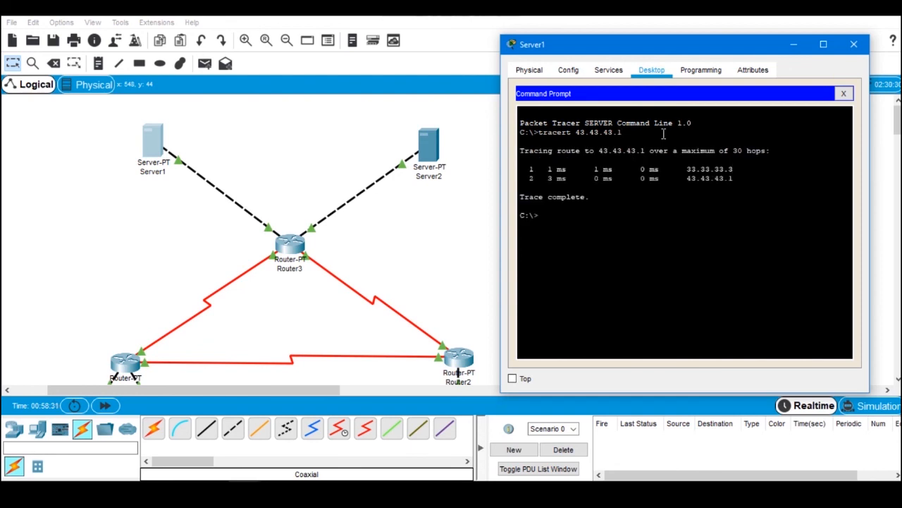
Step: Trace the routes from Server1 to 192.168.1.1 and 192.168.1.65 with tracert
scroll(438, 246, down, 4)
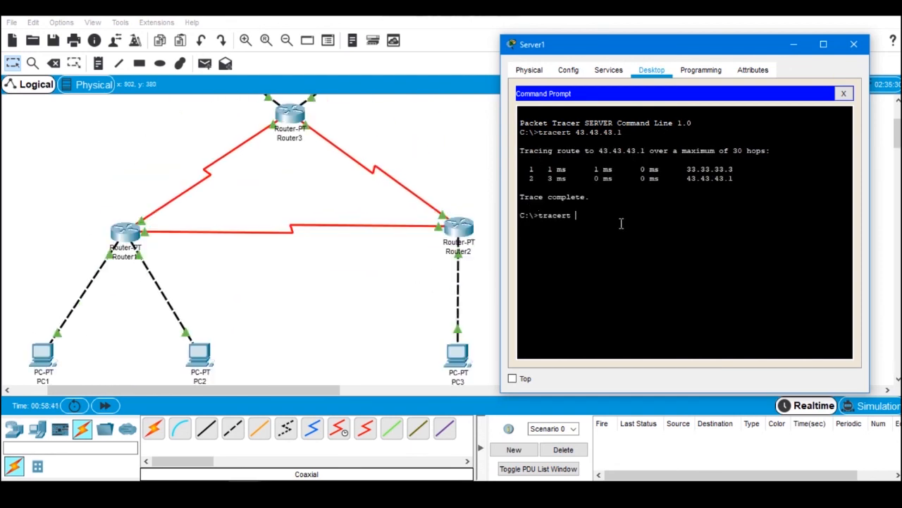
text(tracert 192.168.1.1)
key(Return)
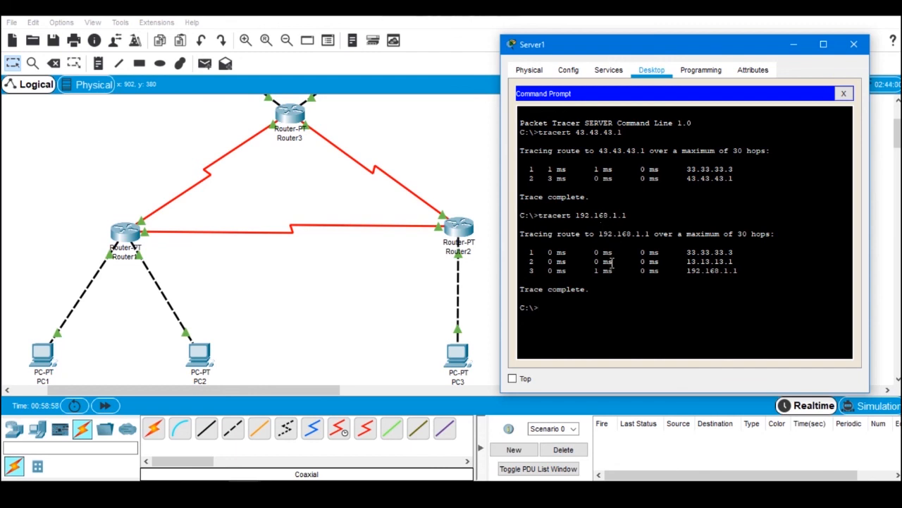
text(tracert 192.168.1.65)
key(Return)
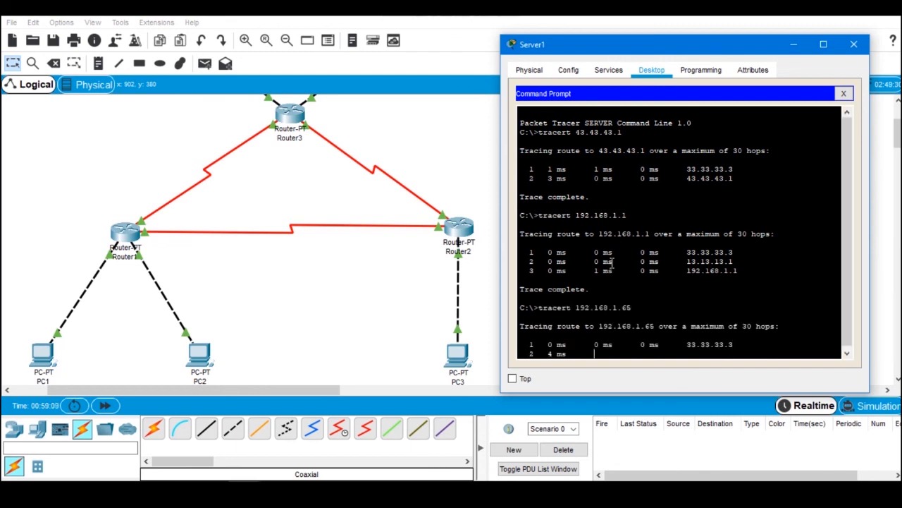
Step: Trace the route from Server1 to 192.168.1.253 with tracert, and close Server1's window
text(tr)
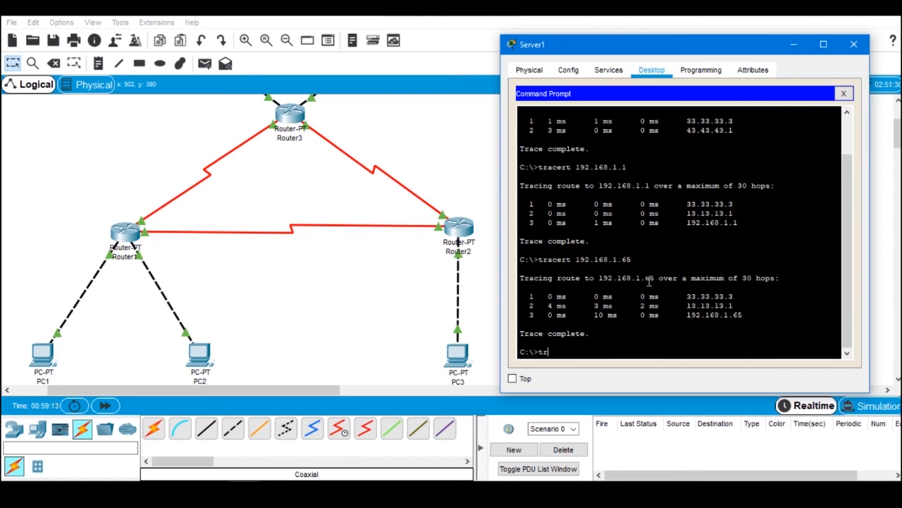
text(acert 192.168.1.253)
key(Return)
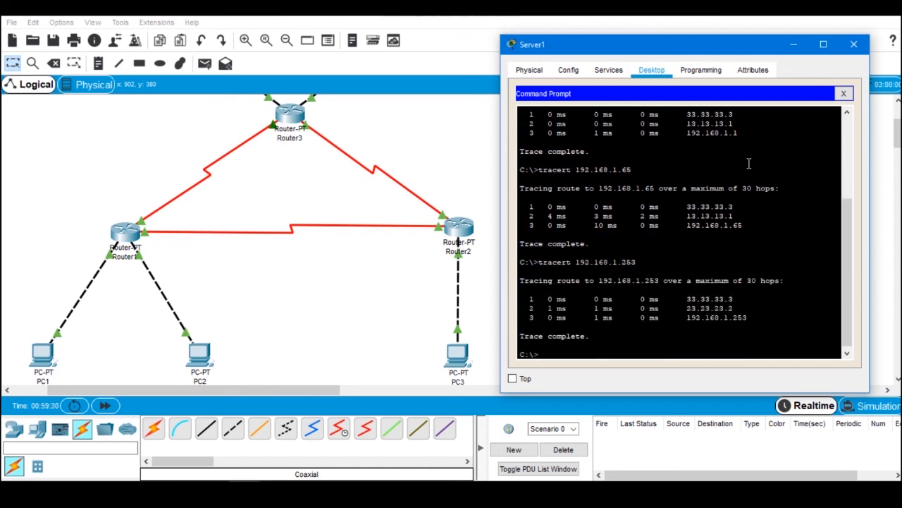
click(854, 44)
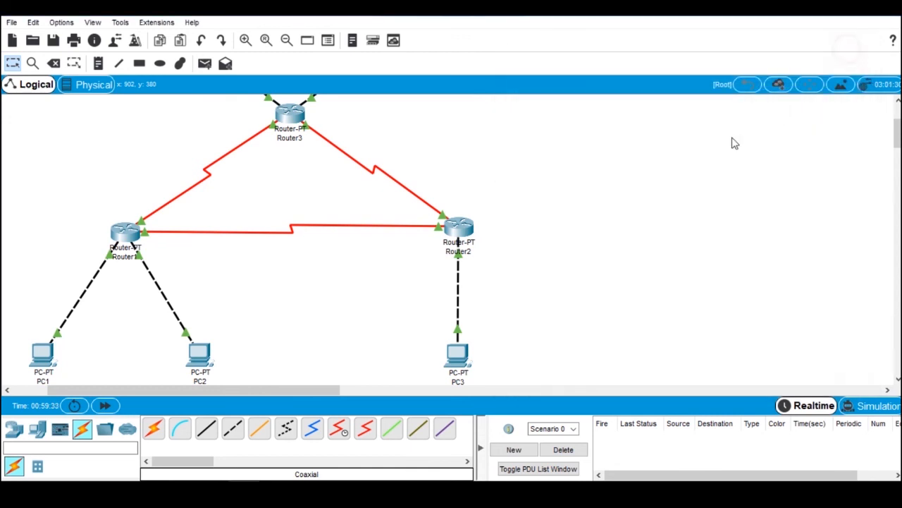
Step: Zoom out until the whole topology, from the two servers down to the three PCs, fits in the workspace
scroll(630, 211, up, 3)
scroll(627, 211, down, 6)
scroll(620, 209, up, 3)
scroll(574, 187, up, 1)
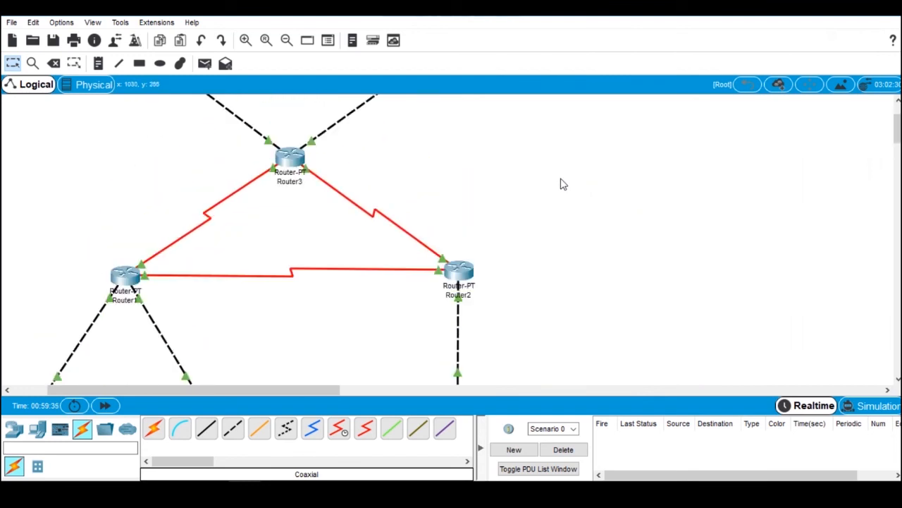
click(285, 40)
click(286, 40)
click(286, 40)
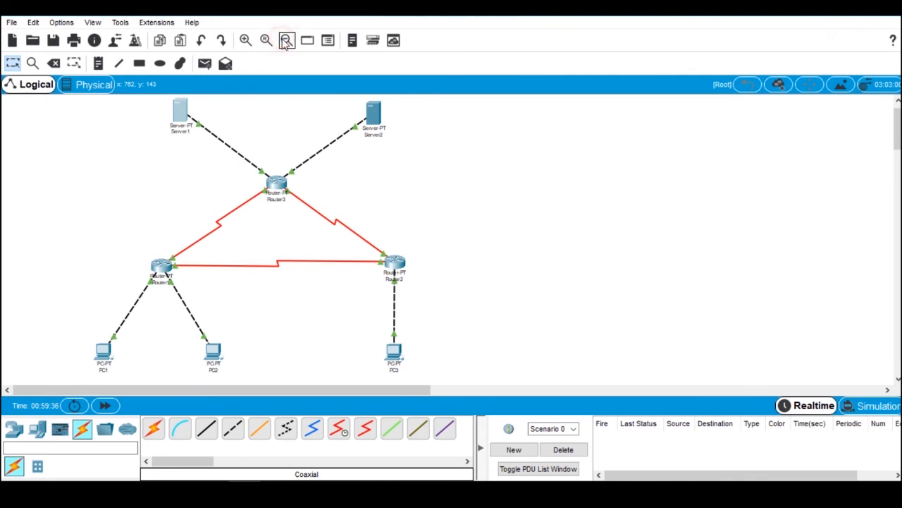
click(575, 192)
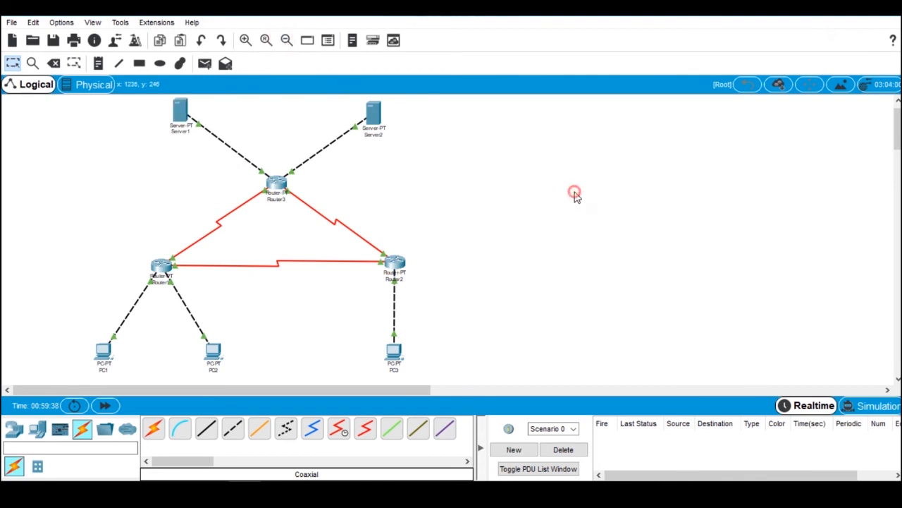